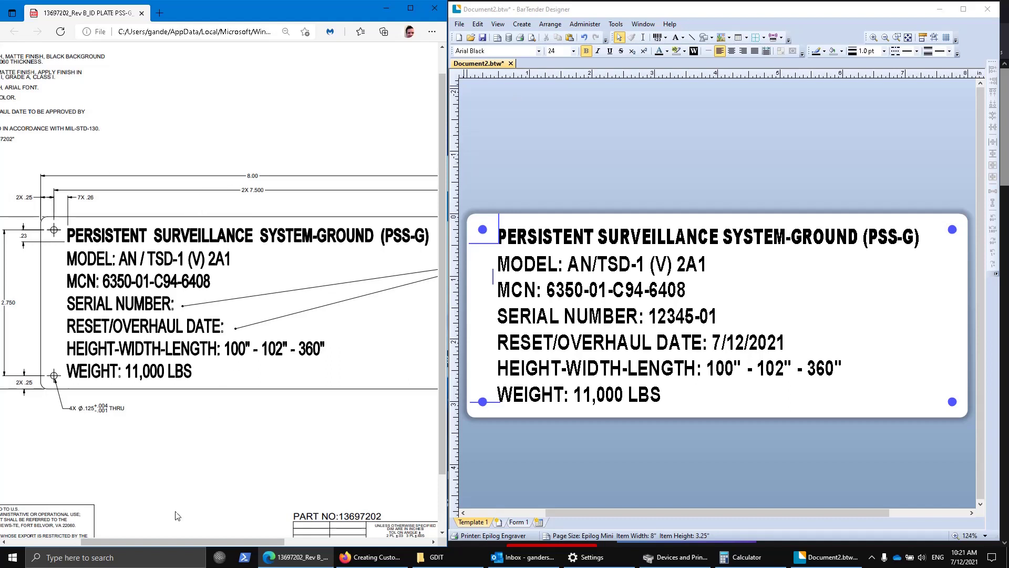
Save the plate design to the Desktop under the file name START-1.
{"action": "mouse_move", "coordinate": [181, 541]}
{"action": "left_mouse_down"}
{"action": "mouse_move", "coordinate": [147, 538]}
{"action": "mouse_move", "coordinate": [196, 529]}
{"action": "left_mouse_up"}
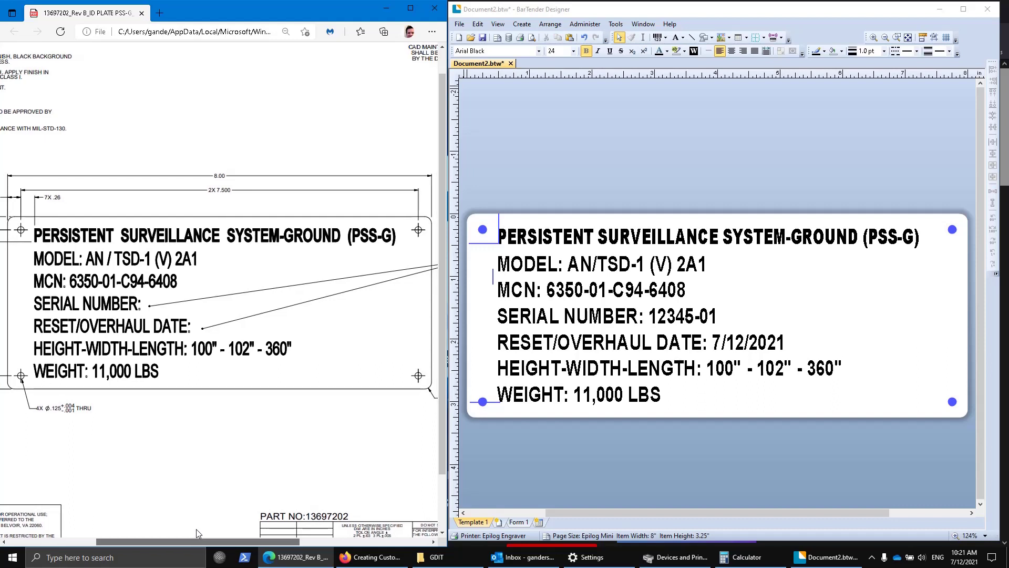
{"action": "mouse_move", "coordinate": [196, 529]}
{"action": "left_mouse_down"}
{"action": "mouse_move", "coordinate": [131, 524]}
{"action": "mouse_move", "coordinate": [160, 526]}
{"action": "left_mouse_up"}
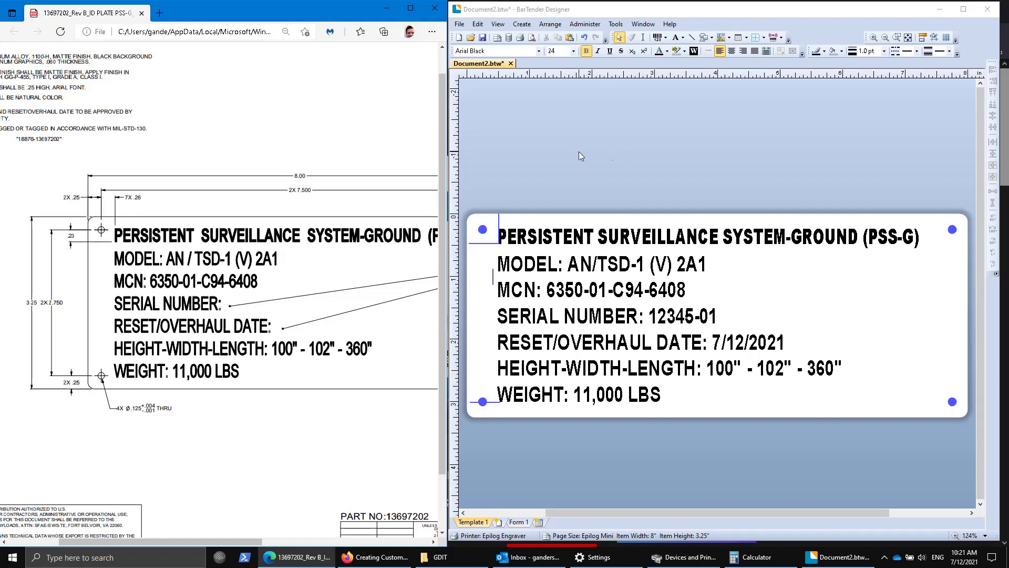
{"action": "left_click", "coordinate": [460, 25]}
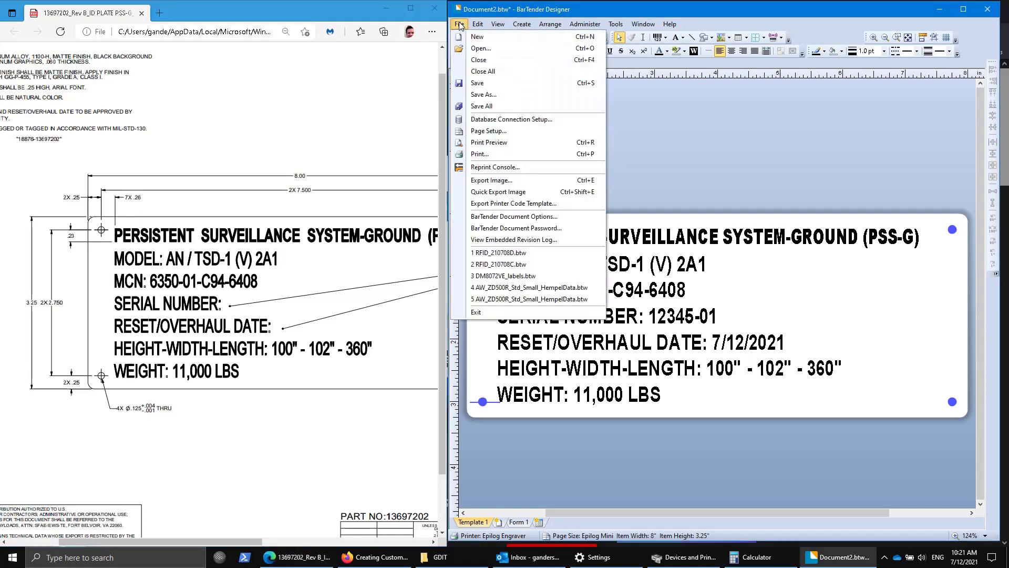
{"action": "left_click", "coordinate": [485, 94]}
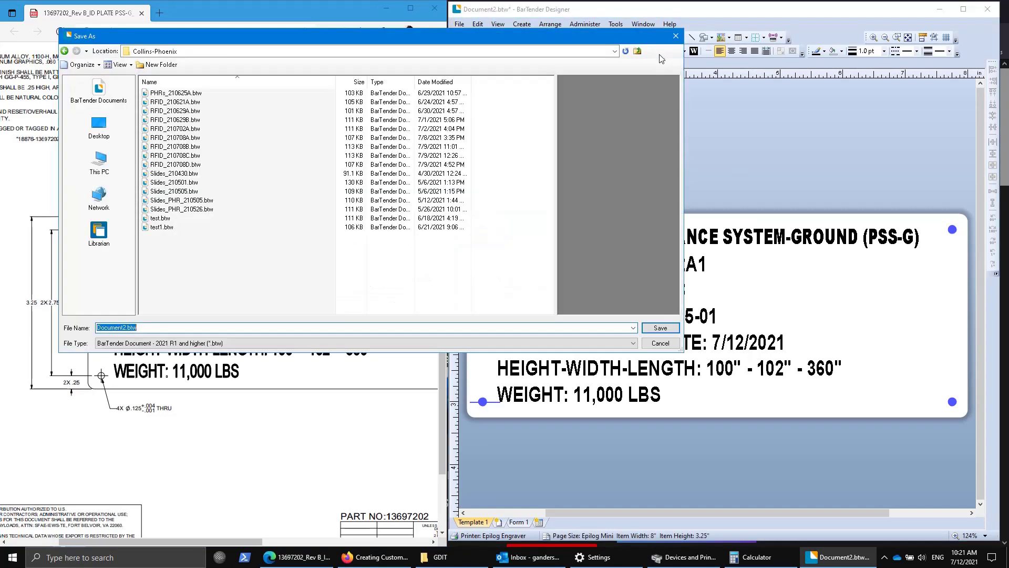
{"action": "left_click", "coordinate": [99, 128]}
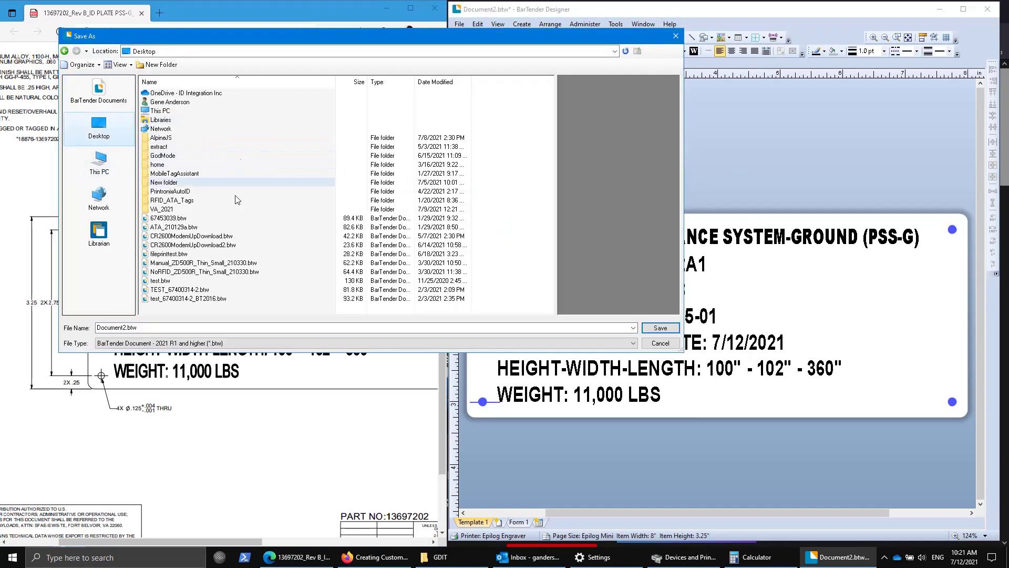
{"action": "triple_click", "coordinate": [208, 328]}
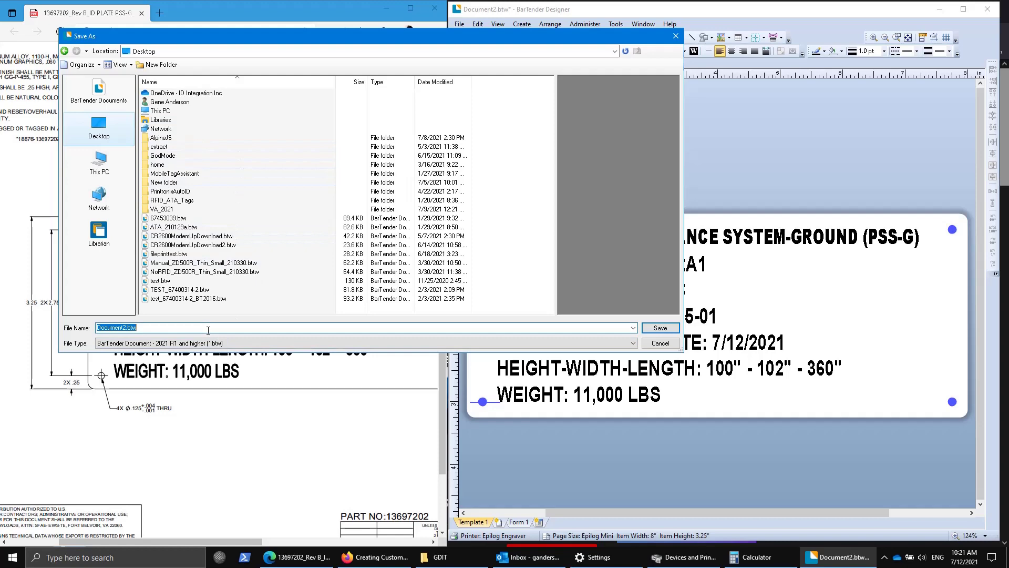
{"action": "type", "text": "START"}
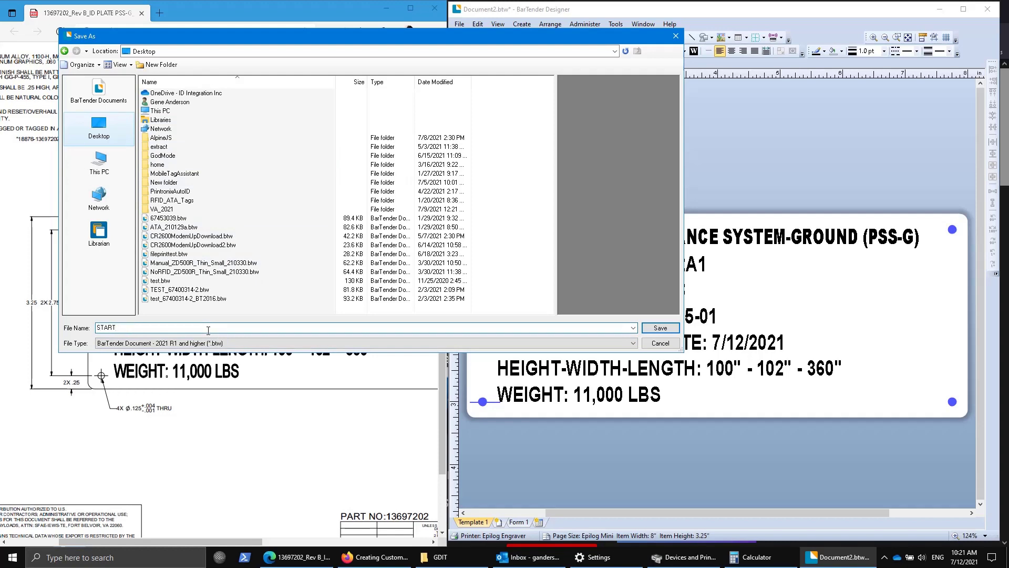
{"action": "type", "text": "-1"}
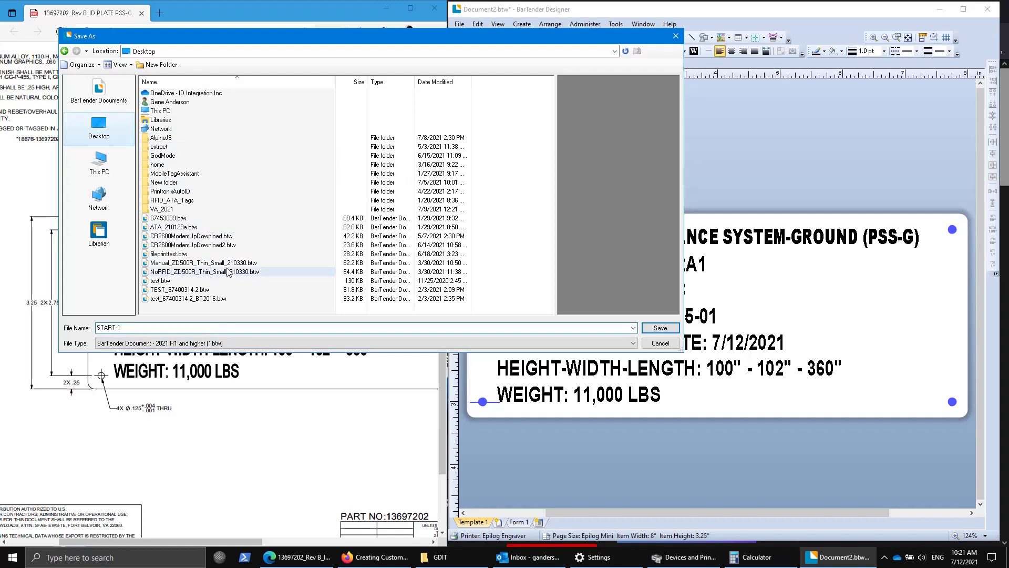
{"action": "key", "text": "Return"}
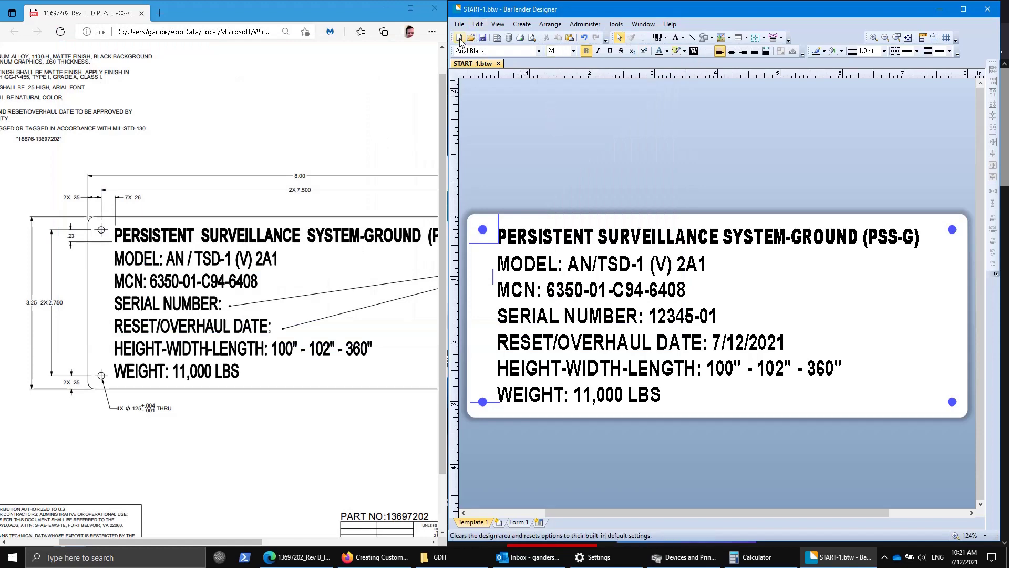
Start a new blank document and choose the Epilog Engraver printer.
{"action": "left_click", "coordinate": [460, 39]}
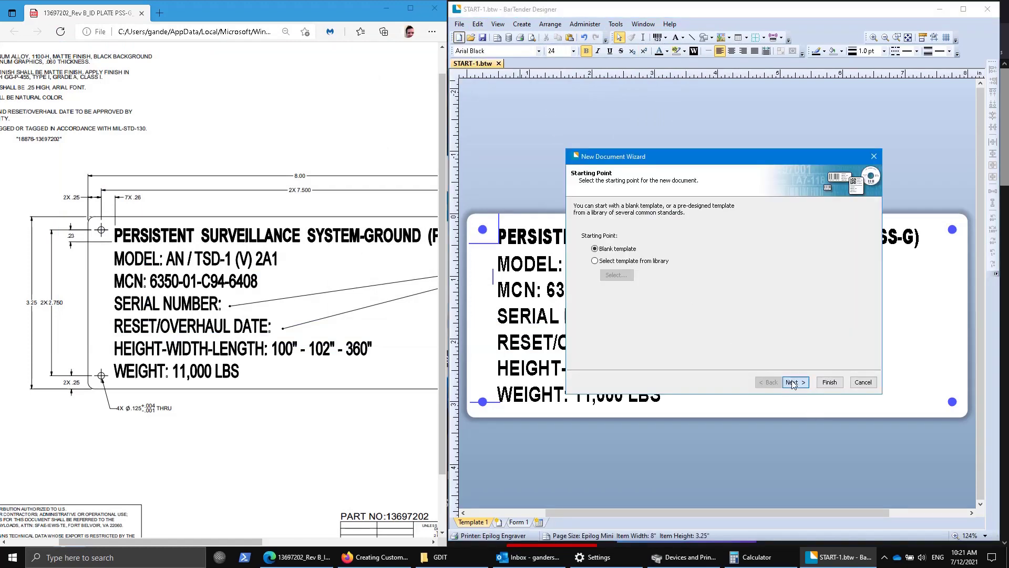
{"action": "left_click", "coordinate": [795, 381]}
{"action": "left_click", "coordinate": [597, 272]}
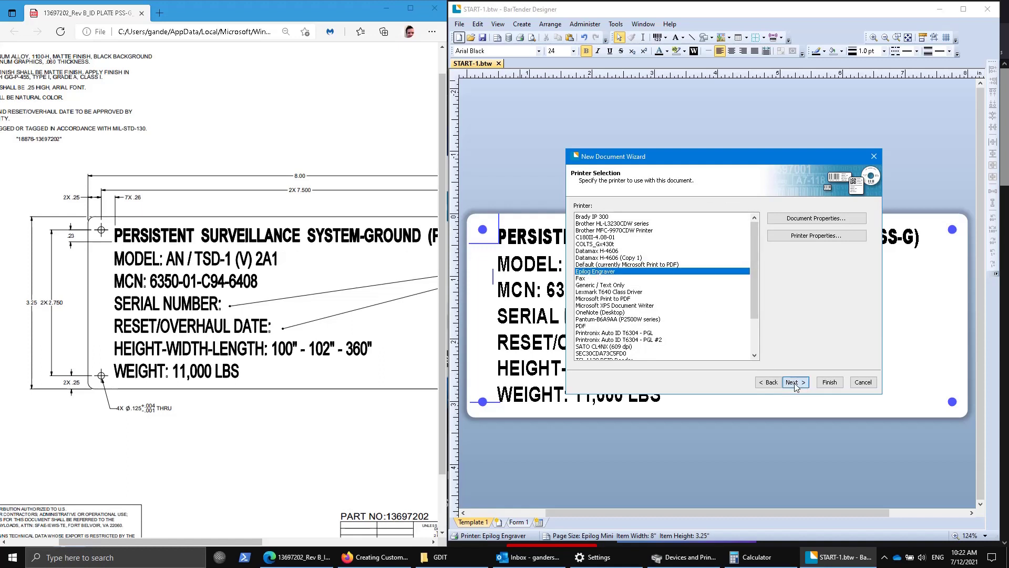
{"action": "left_click", "coordinate": [796, 379]}
Choose the predefined Epilog Mini24 stock (24 × 12 in) and finish the wizard.
{"action": "left_click", "coordinate": [602, 253]}
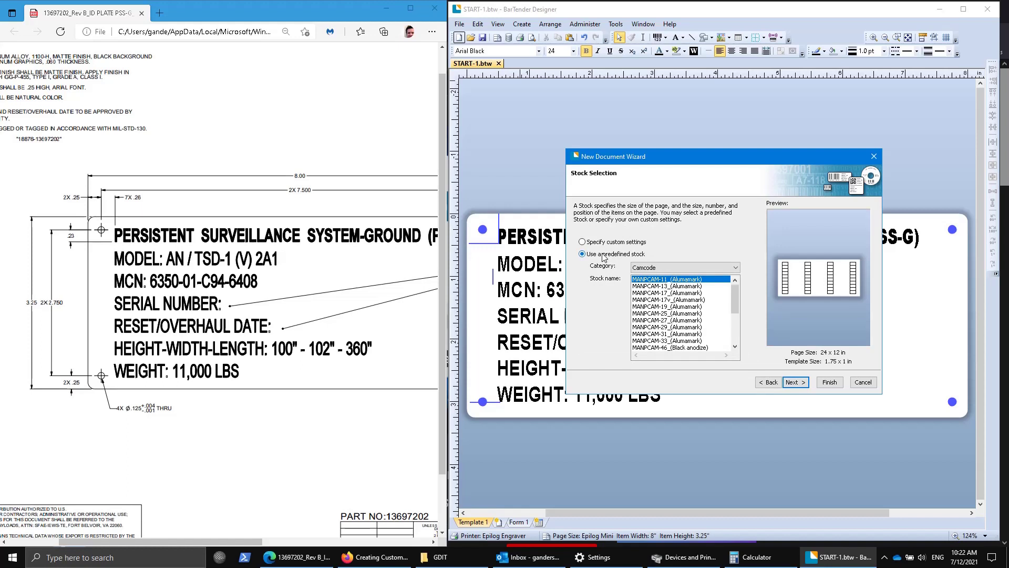
{"action": "left_click", "coordinate": [652, 267]}
{"action": "left_click", "coordinate": [649, 284]}
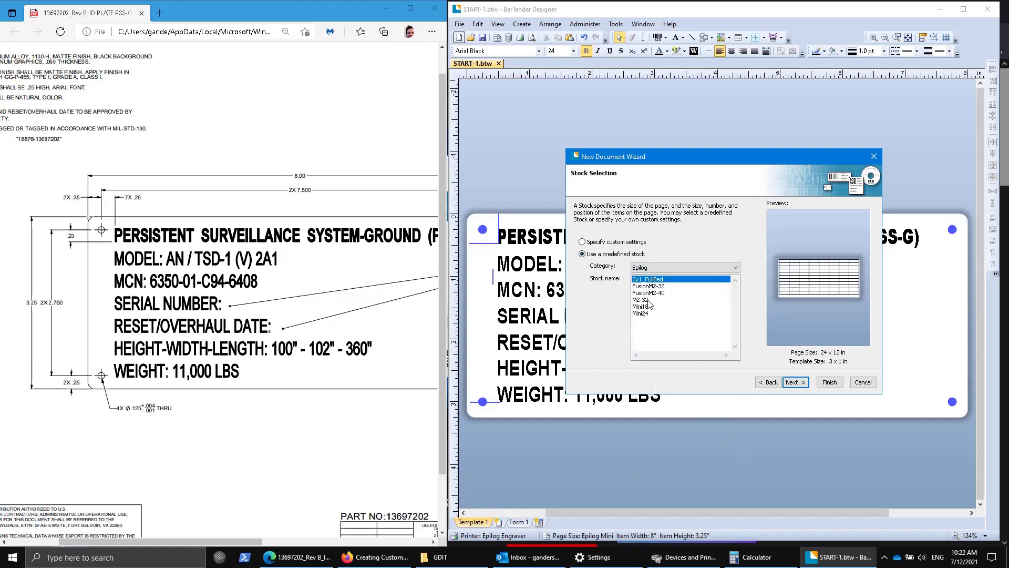
{"action": "left_click", "coordinate": [642, 314]}
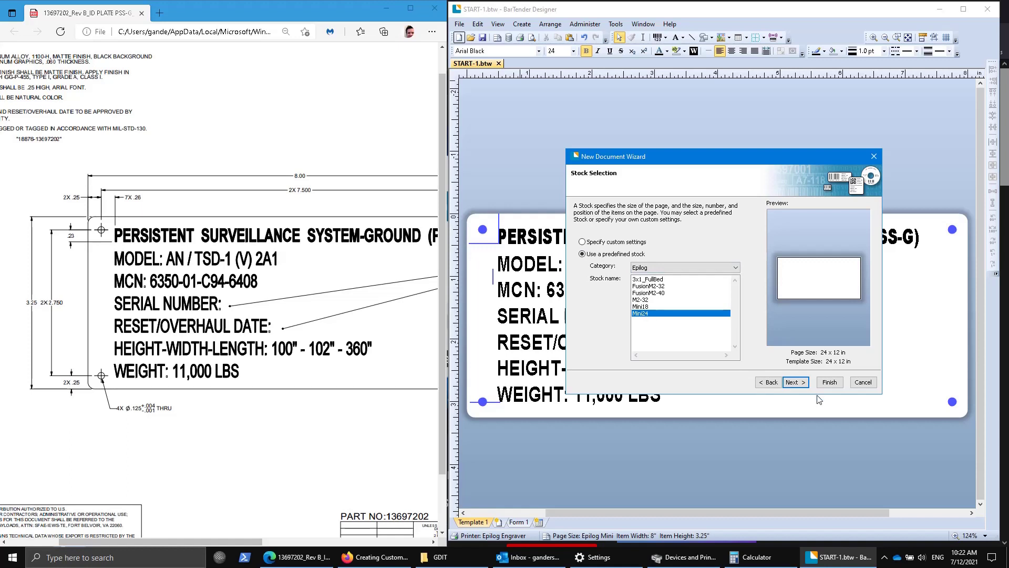
{"action": "left_click", "coordinate": [802, 387]}
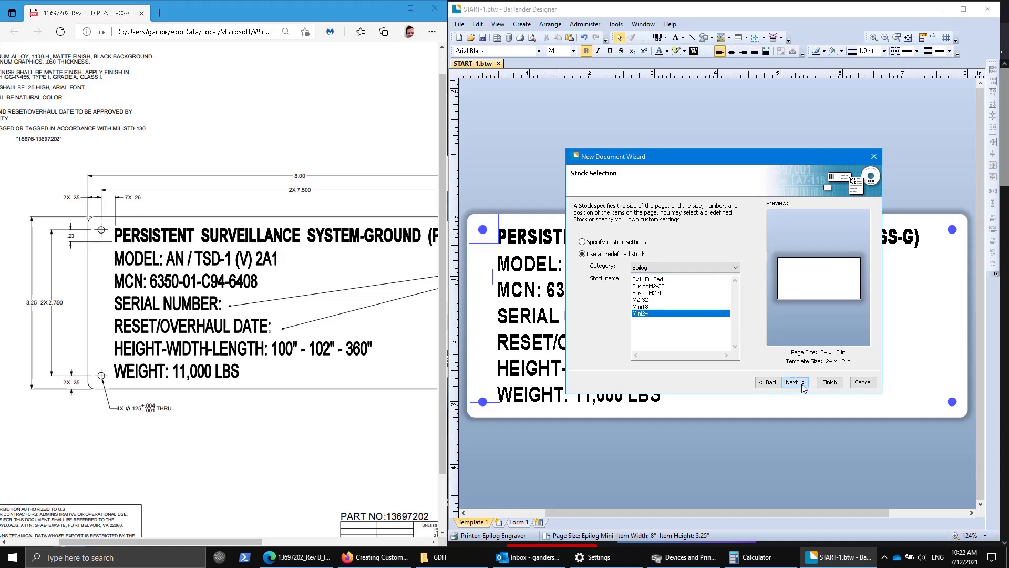
{"action": "left_click", "coordinate": [803, 387]}
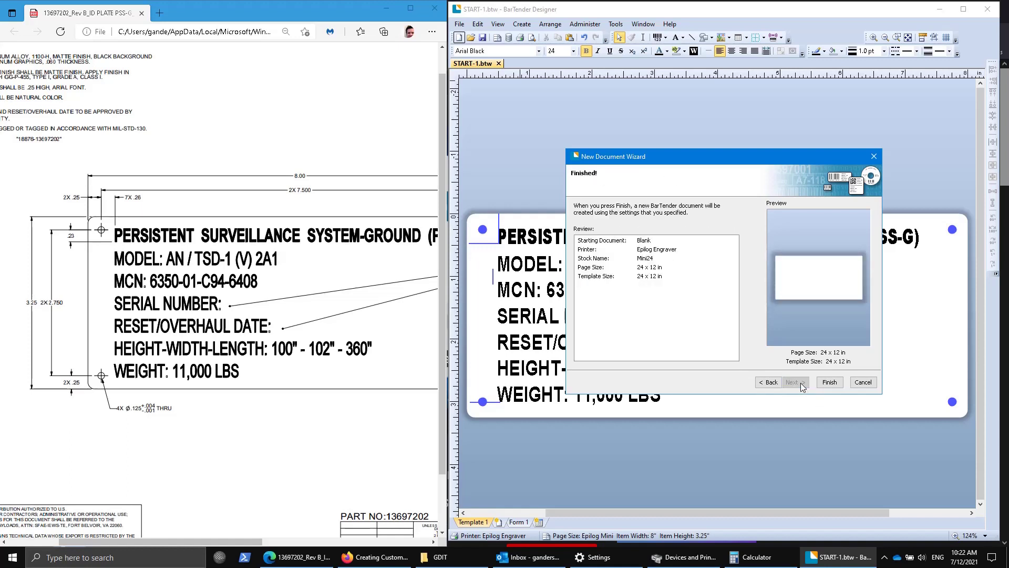
{"action": "left_click", "coordinate": [830, 383]}
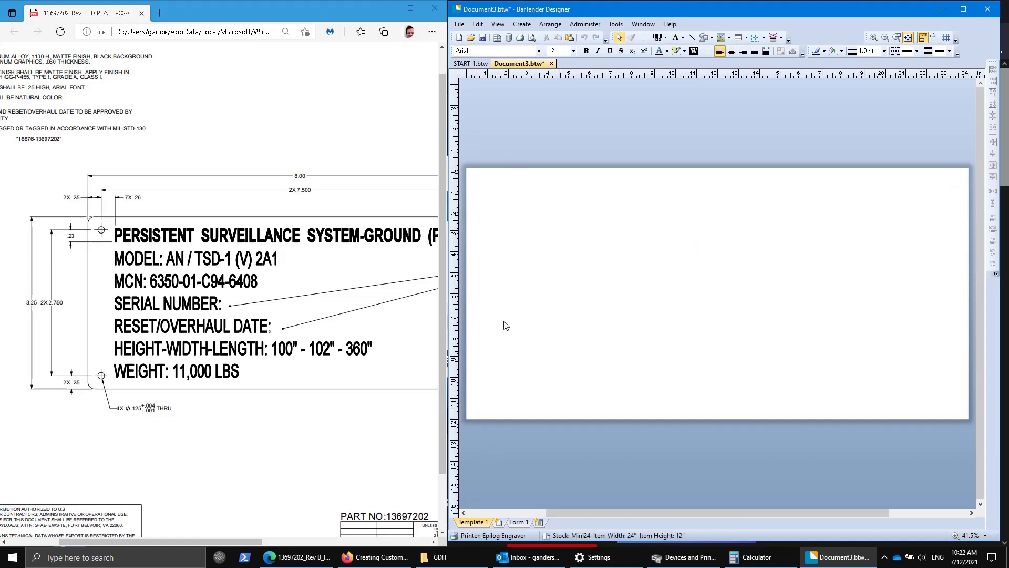
In Page Setup, set the layout to 3 rows and 3 columns.
{"action": "left_click", "coordinate": [496, 37]}
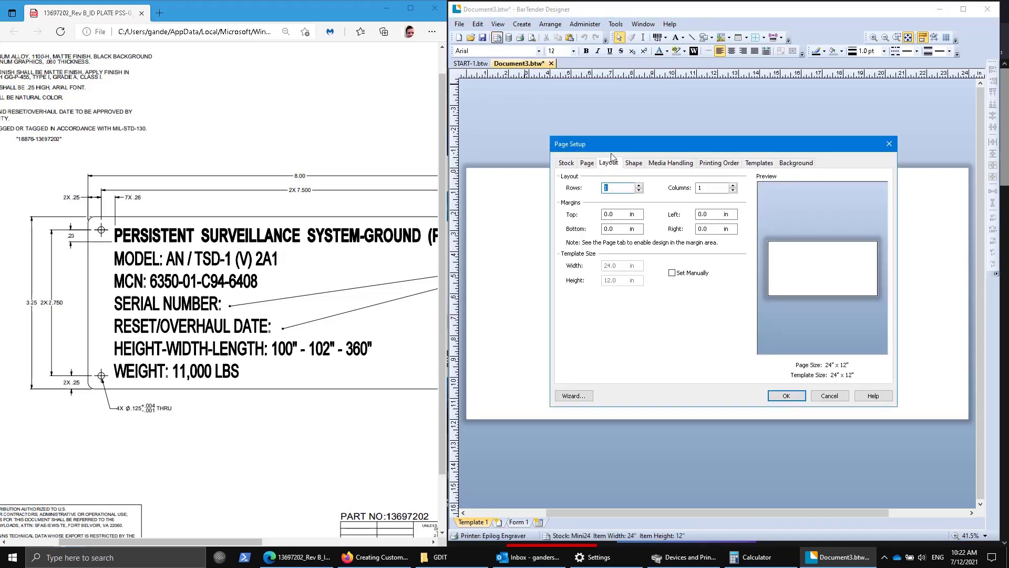
{"action": "left_click", "coordinate": [586, 164]}
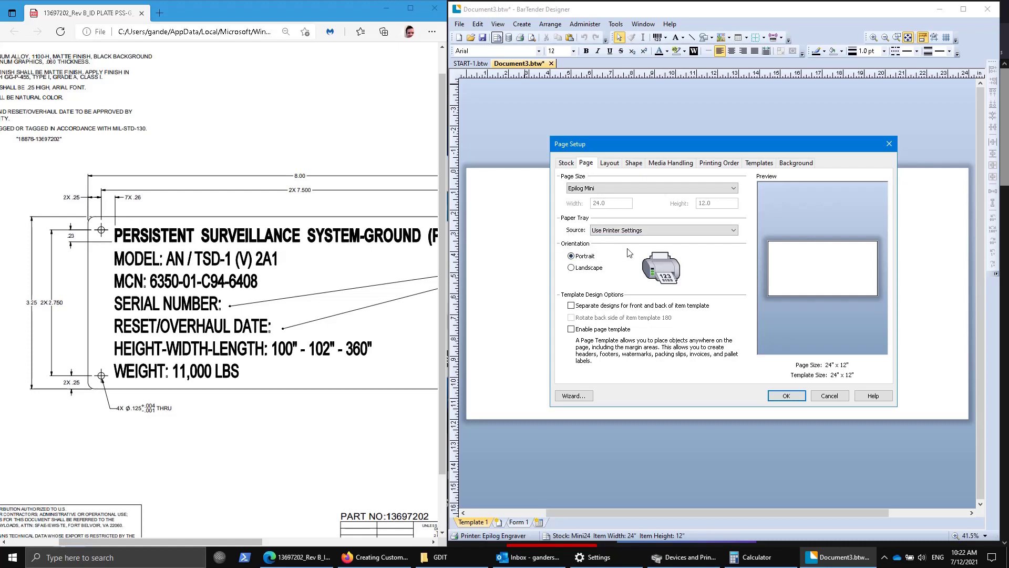
{"action": "left_click", "coordinate": [616, 164]}
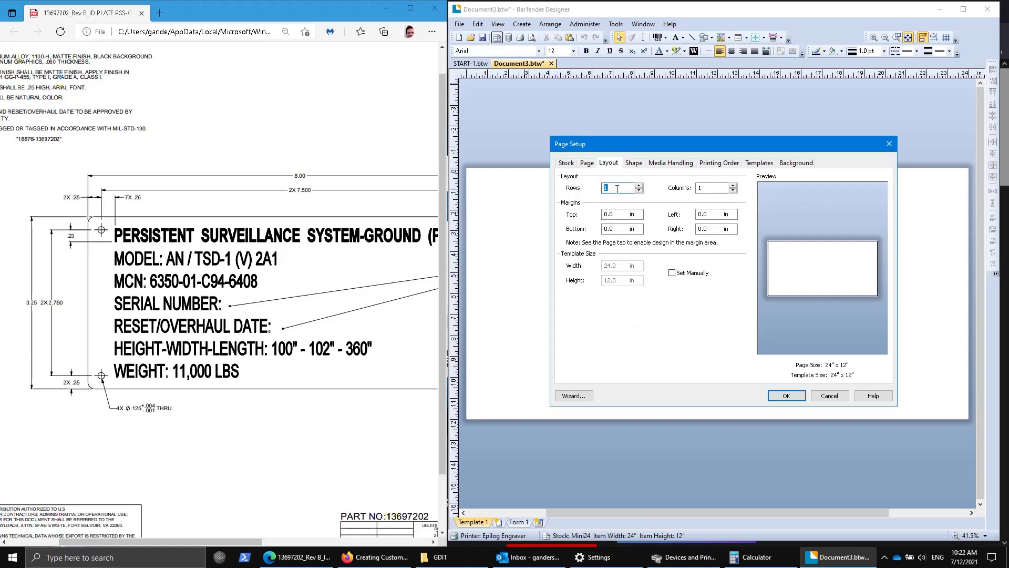
{"action": "type", "text": "3"}
{"action": "key", "text": "Tab"}
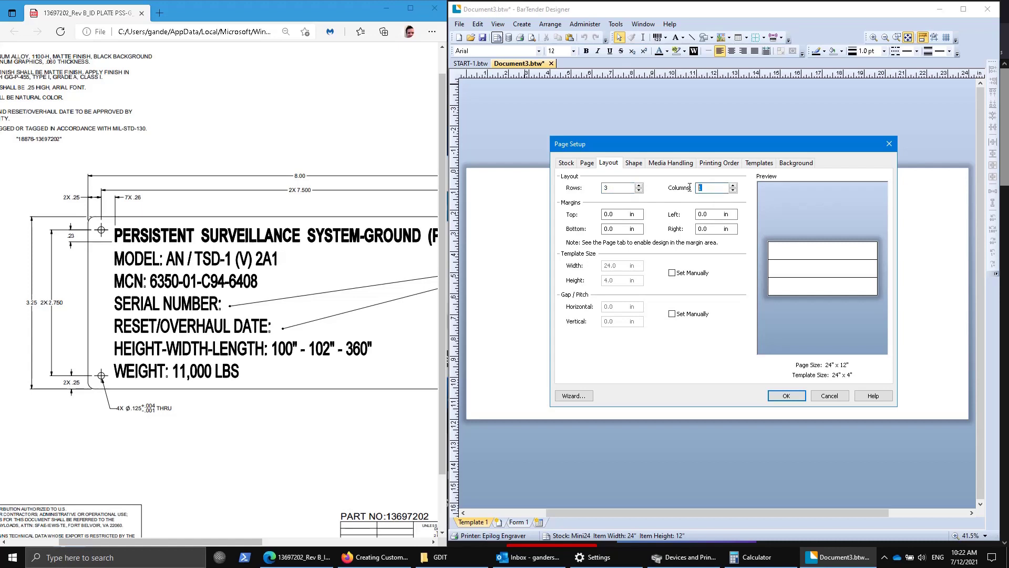
{"action": "type", "text": "3"}
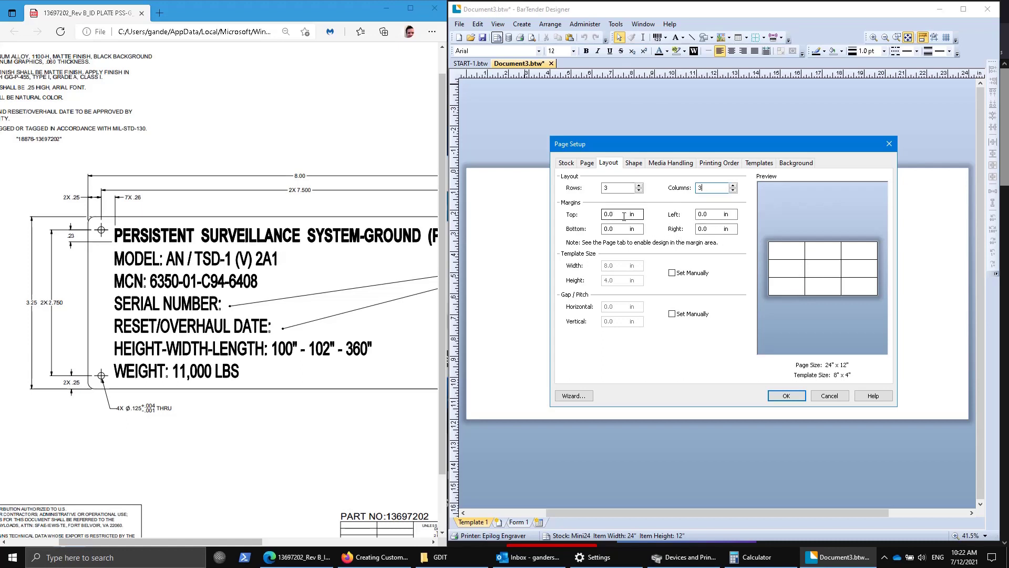
Set the template size manually to 8 × 3.25 in with a vertical gap of 0.
{"action": "left_click", "coordinate": [672, 273]}
{"action": "left_click_drag", "start_coordinate": [622, 279], "coordinate": [584, 279]}
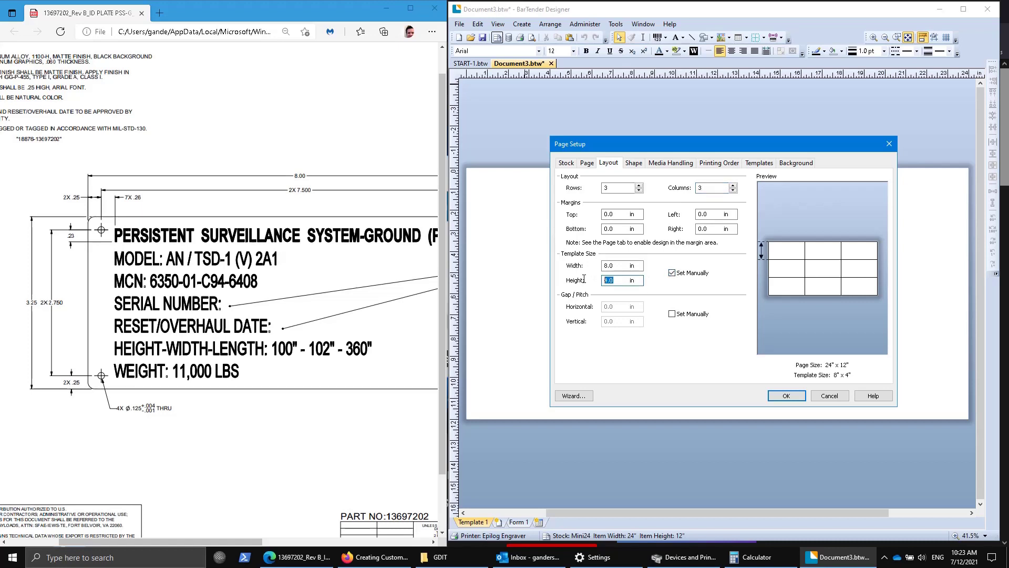
{"action": "type", "text": "3.25"}
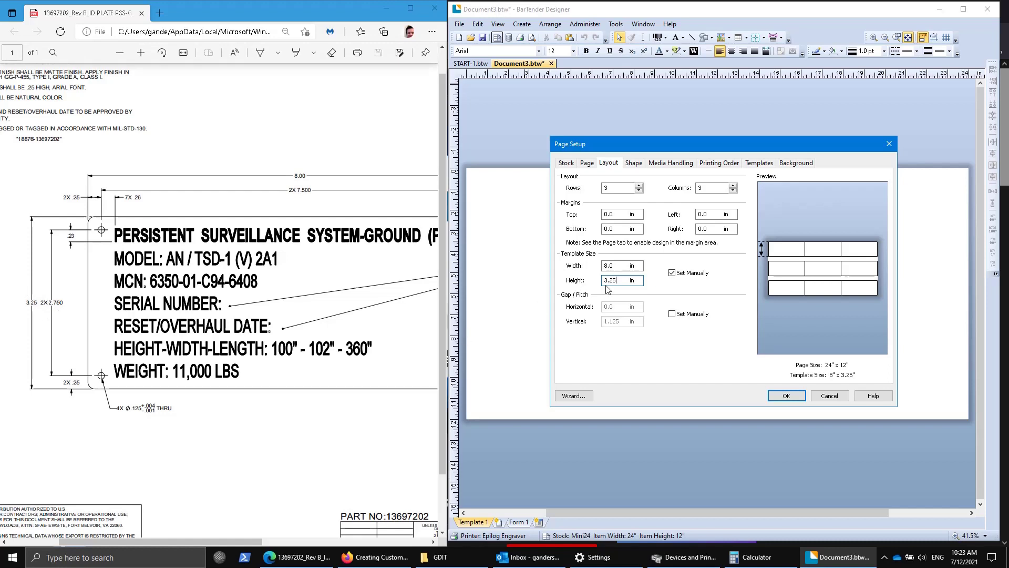
{"action": "left_click", "coordinate": [672, 314]}
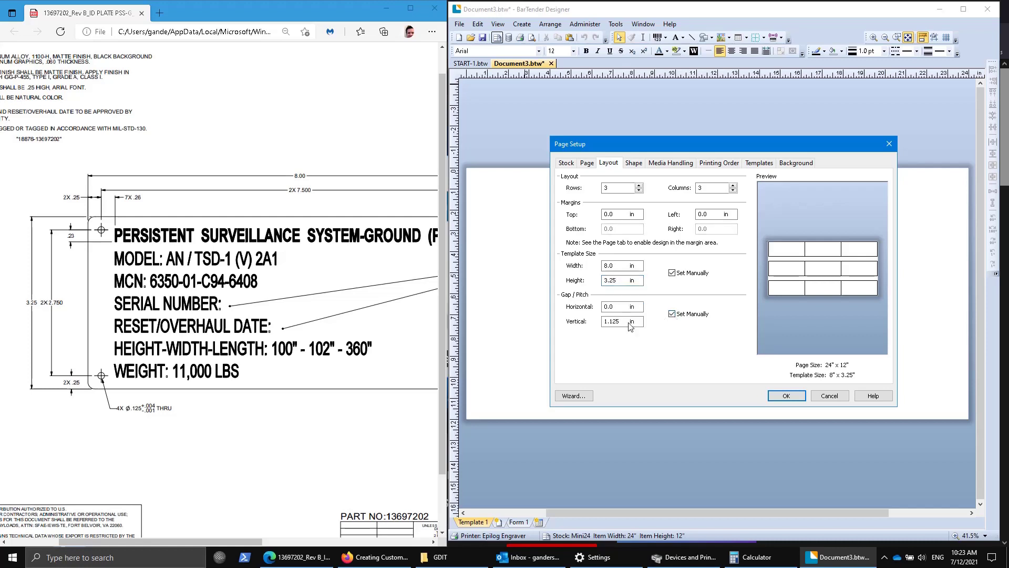
{"action": "double_click", "coordinate": [612, 321]}
{"action": "type", "text": "0"}
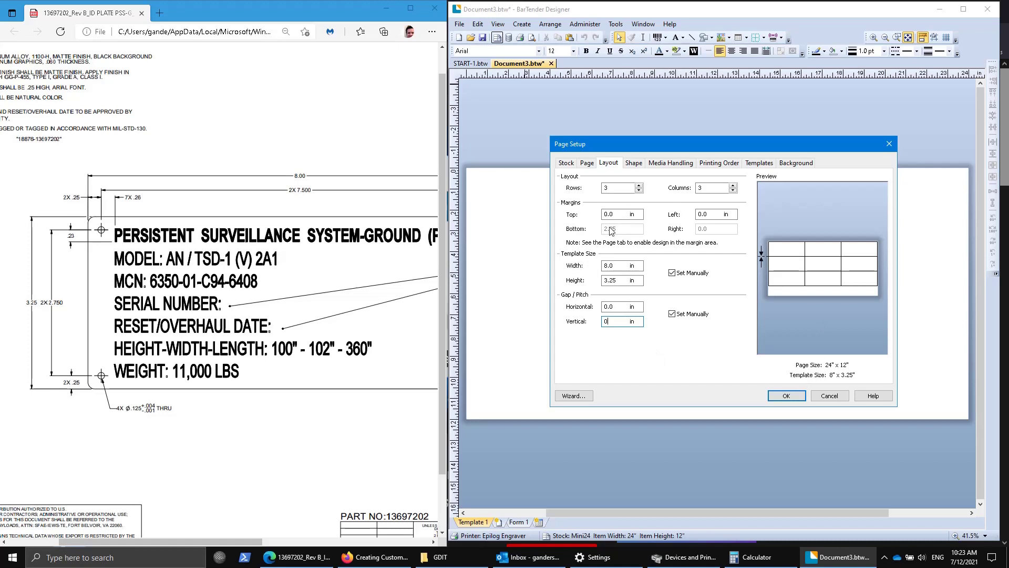
{"action": "left_click", "coordinate": [633, 164]}
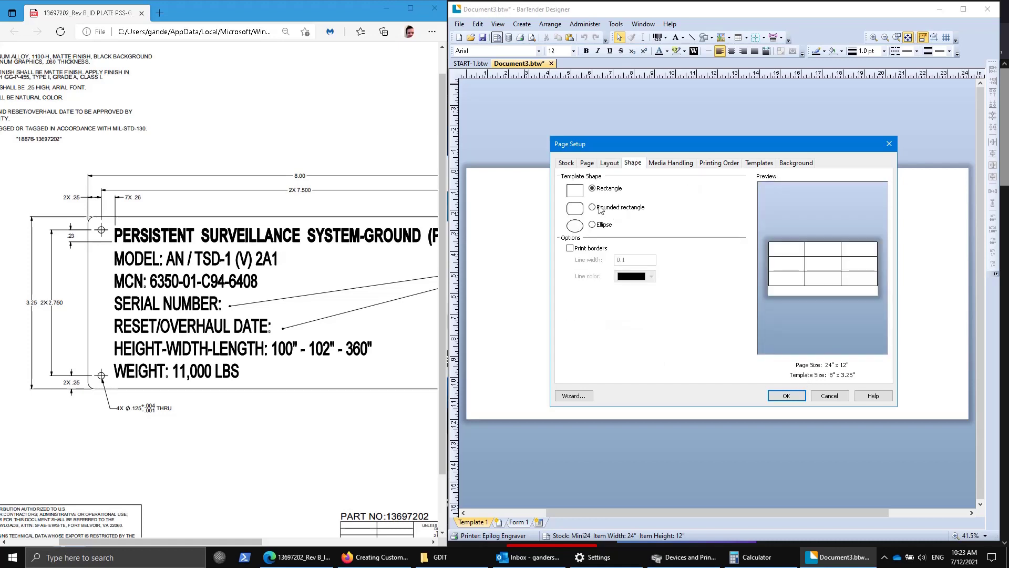
Try a red printed template border, then switch border printing off and apply.
{"action": "left_click", "coordinate": [570, 248]}
{"action": "left_click", "coordinate": [631, 276]}
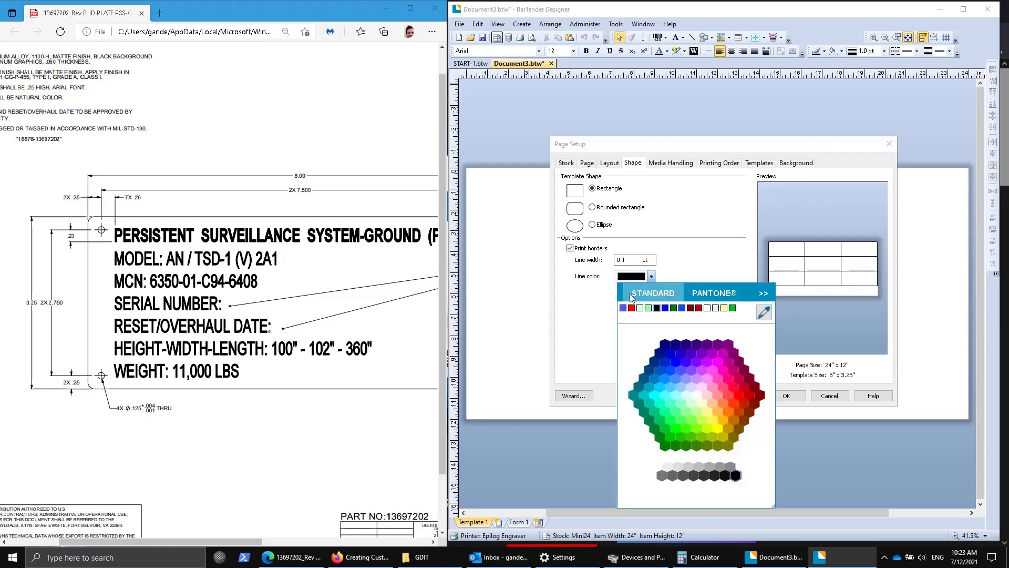
{"action": "left_click", "coordinate": [632, 308]}
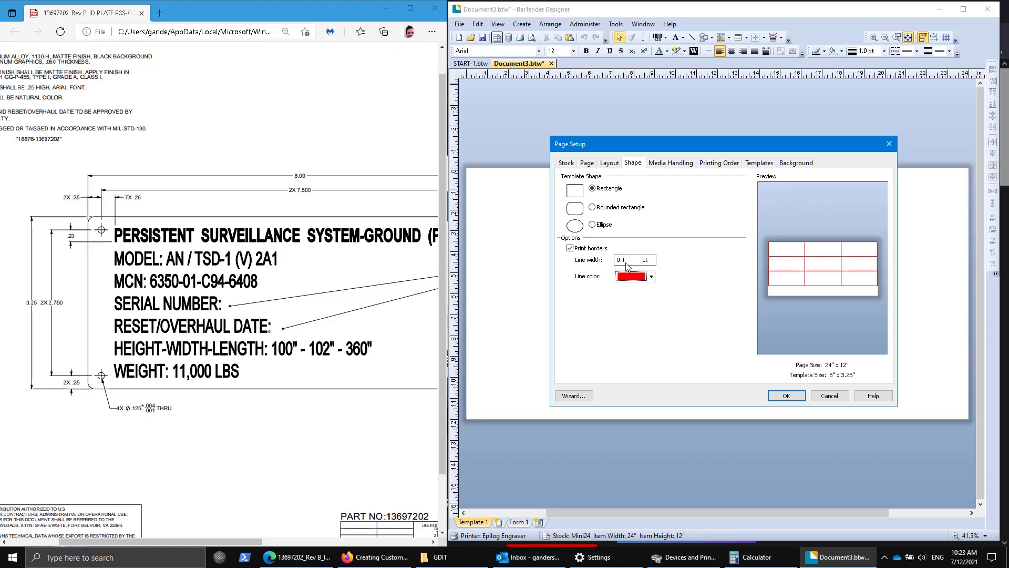
{"action": "left_click", "coordinate": [571, 249]}
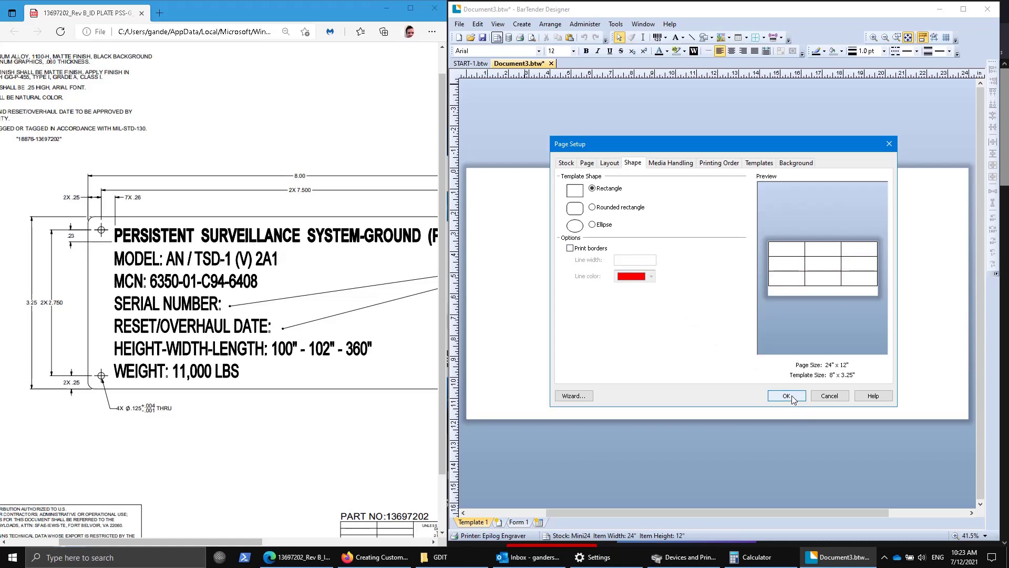
{"action": "left_click", "coordinate": [787, 395]}
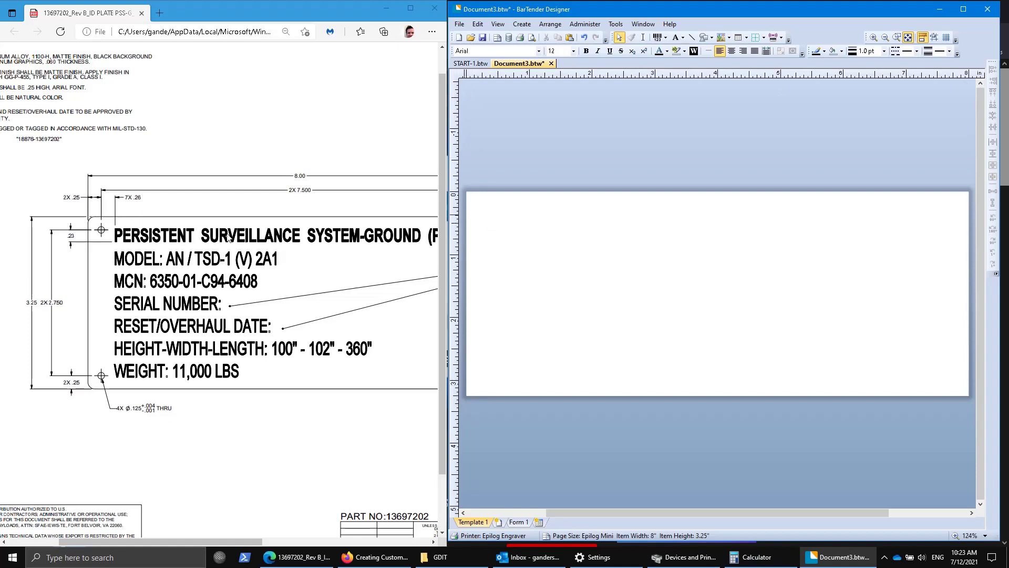
Make the template a rounded rectangle with a 0.13 in corner radius.
{"action": "left_click", "coordinate": [497, 37]}
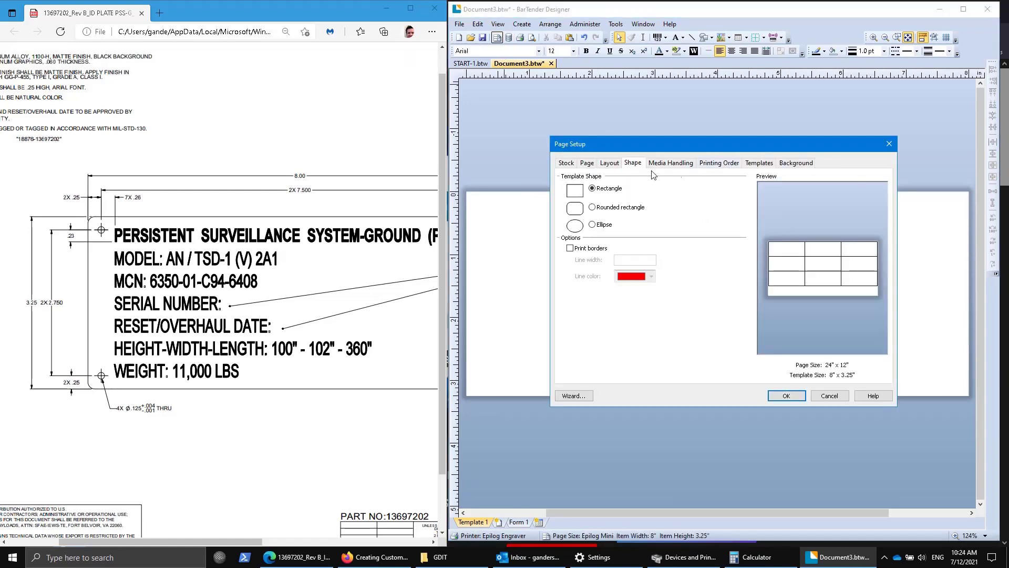
{"action": "left_click", "coordinate": [607, 210]}
{"action": "mouse_move", "coordinate": [204, 540]}
{"action": "left_mouse_down"}
{"action": "mouse_move", "coordinate": [280, 546]}
{"action": "mouse_move", "coordinate": [197, 542]}
{"action": "left_mouse_up"}
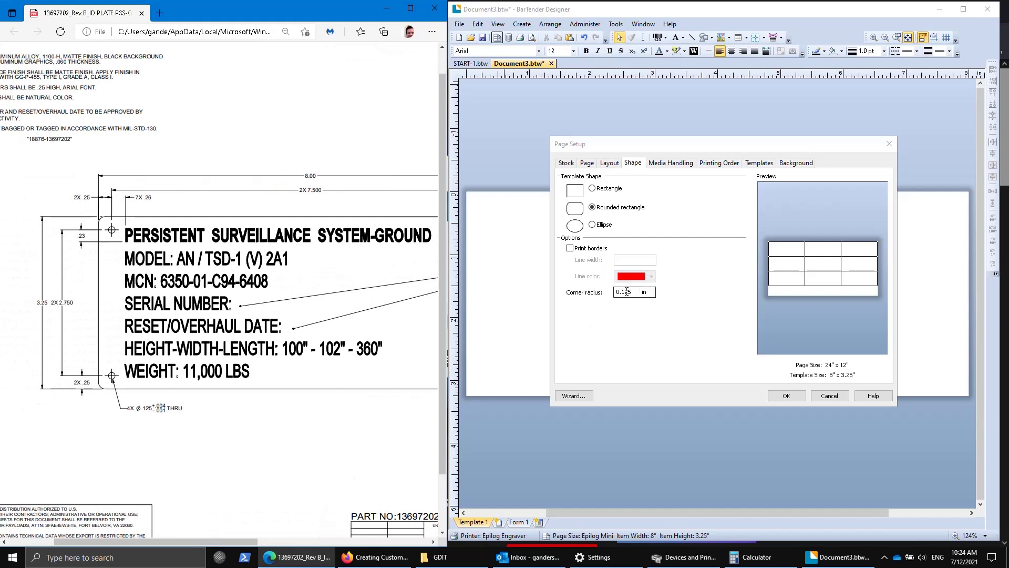
{"action": "left_click_drag", "start_coordinate": [624, 292], "coordinate": [646, 293]}
{"action": "type", "text": "3"}
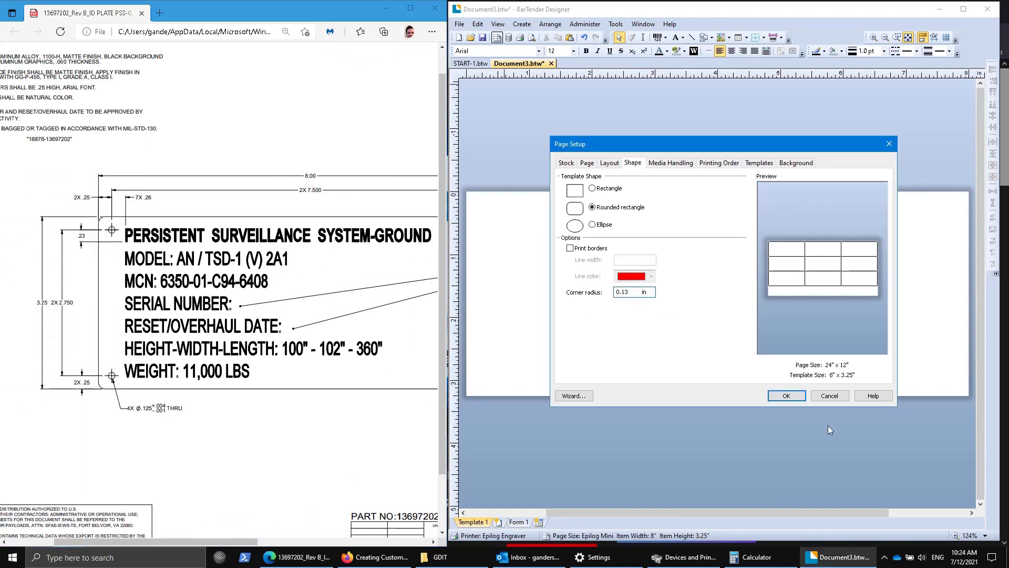
{"action": "left_click", "coordinate": [787, 396]}
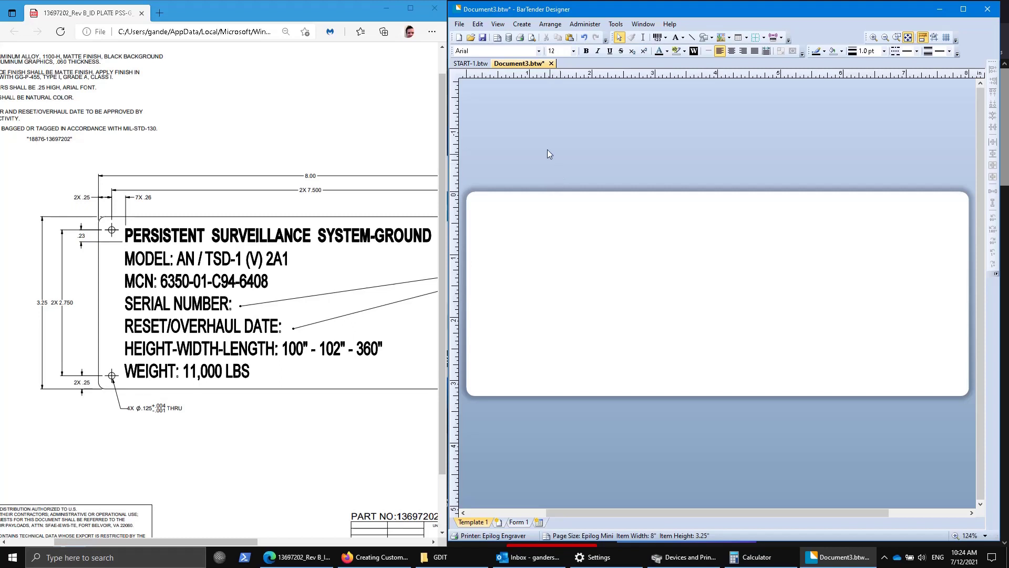
Select the four corner hole circles on START-1 and copy them into Document3.
{"action": "left_click", "coordinate": [480, 64]}
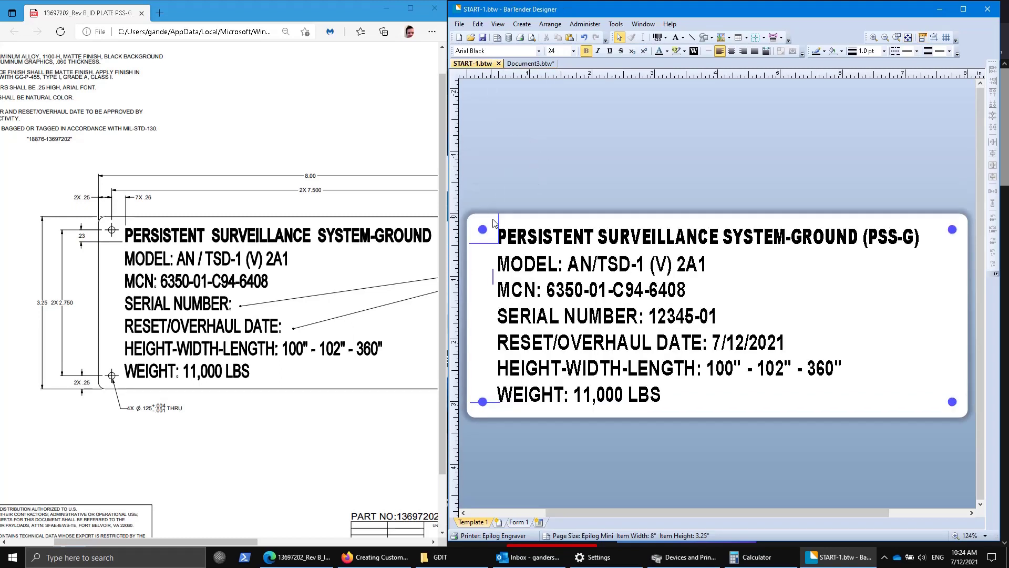
{"action": "left_click_drag", "start_coordinate": [463, 201], "coordinate": [502, 259]}
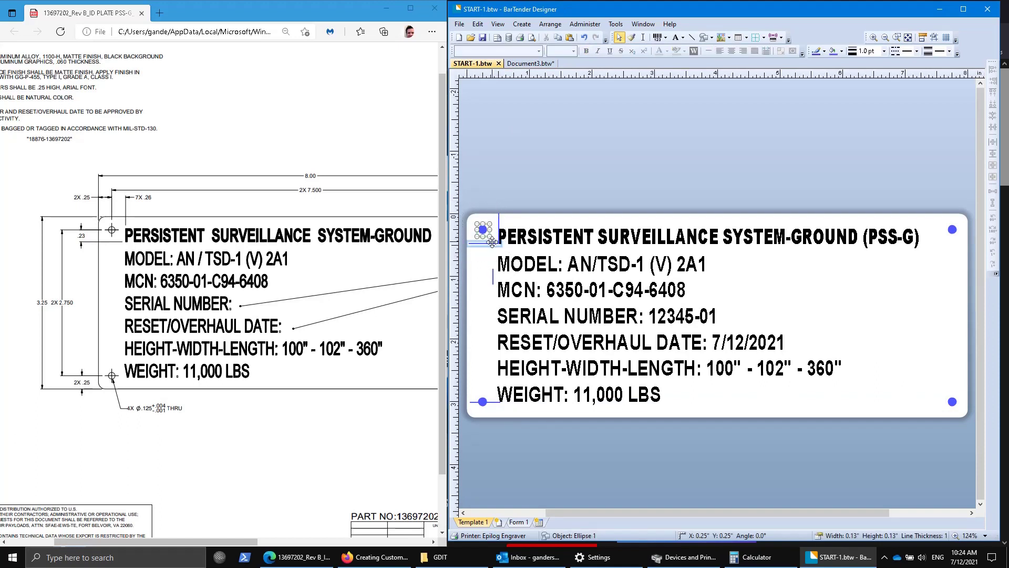
{"action": "left_click", "coordinate": [483, 402], "text": "shift"}
{"action": "left_click", "coordinate": [952, 402], "text": "shift"}
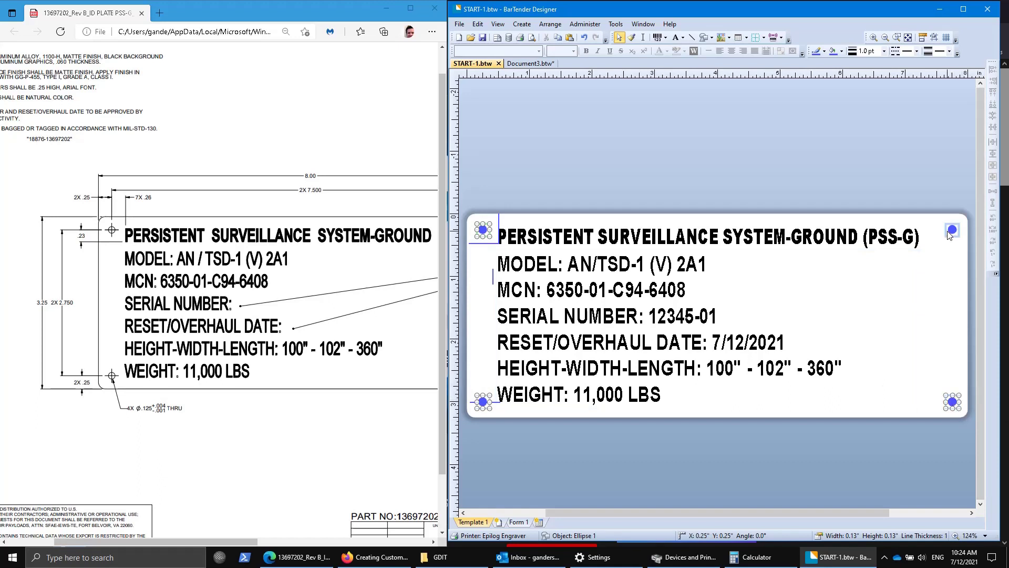
{"action": "left_click", "coordinate": [951, 229], "text": "shift"}
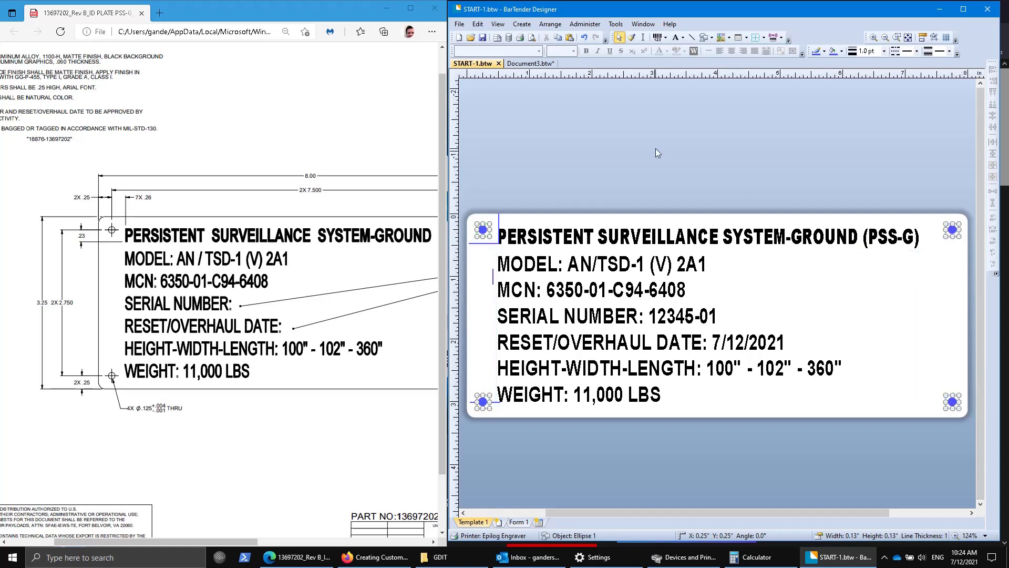
{"action": "left_click", "coordinate": [524, 64]}
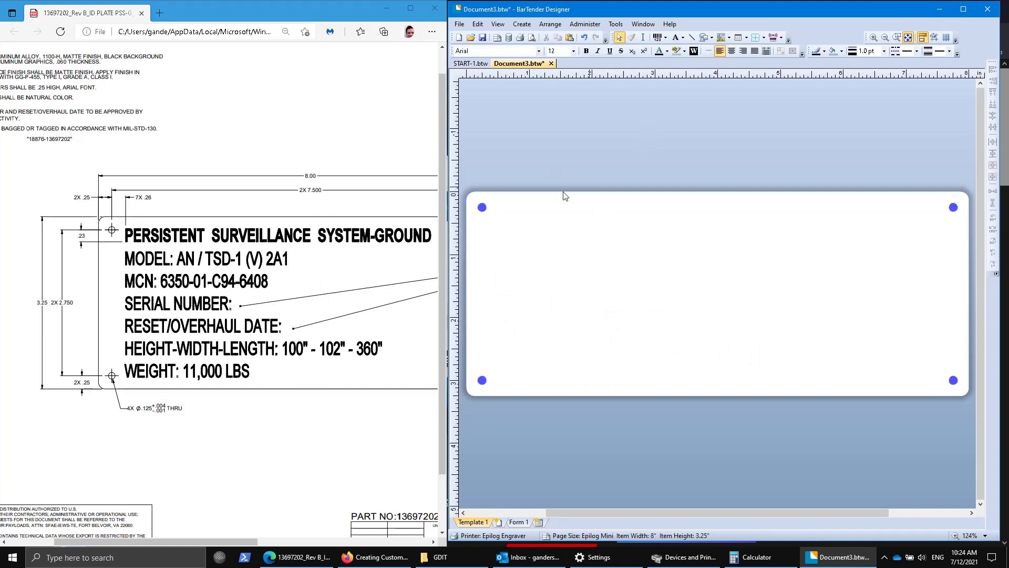
Draw a small spare circle above the label.
{"action": "left_click", "coordinate": [483, 207]}
{"action": "double_click", "coordinate": [482, 208]}
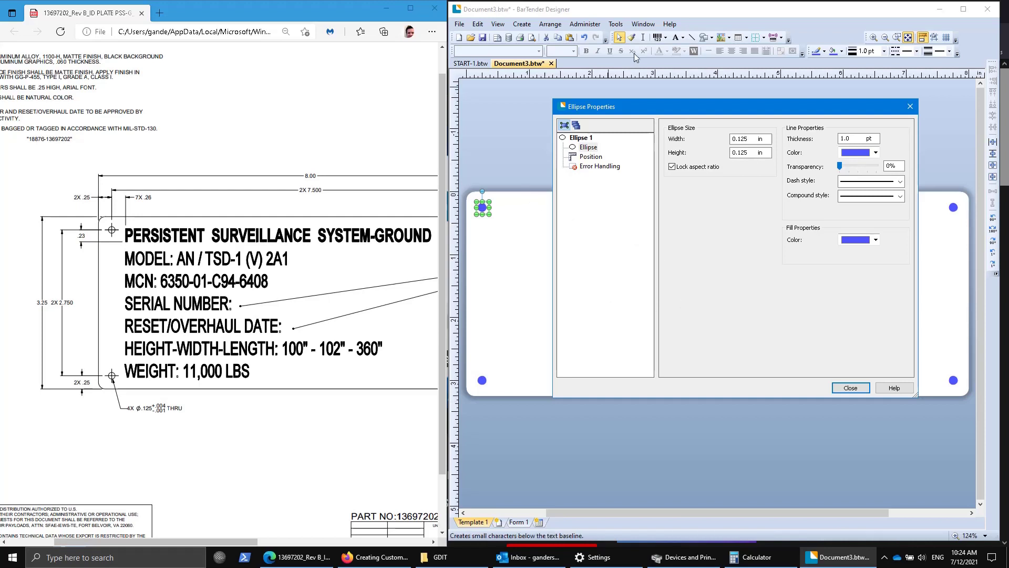
{"action": "left_click", "coordinate": [911, 107]}
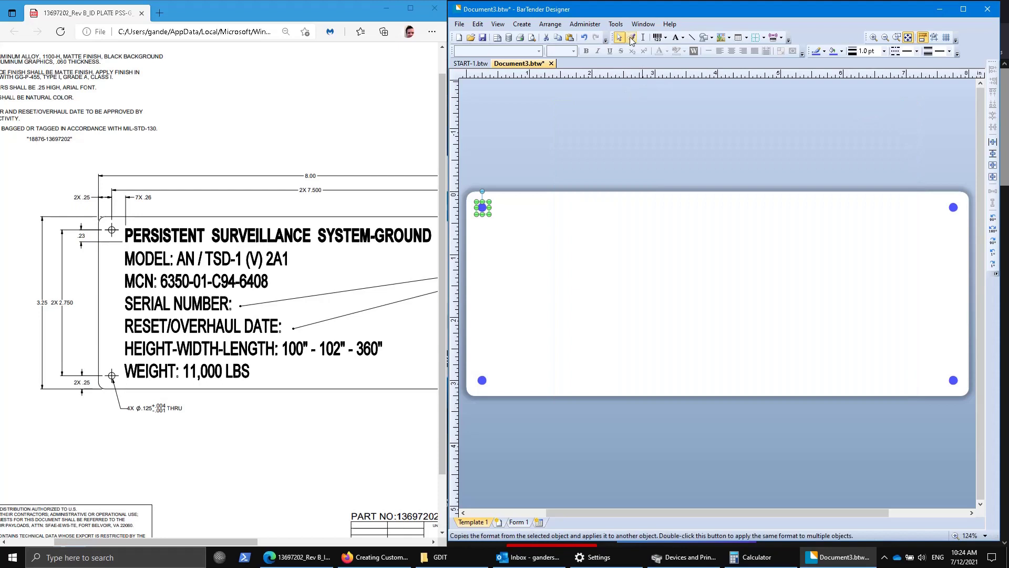
{"action": "left_click", "coordinate": [711, 37]}
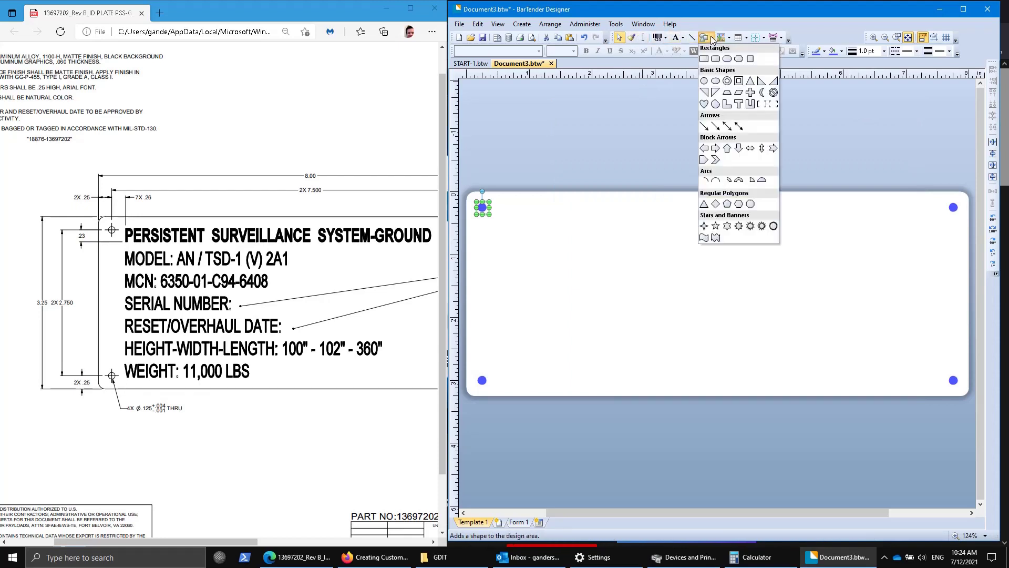
{"action": "left_click", "coordinate": [705, 81]}
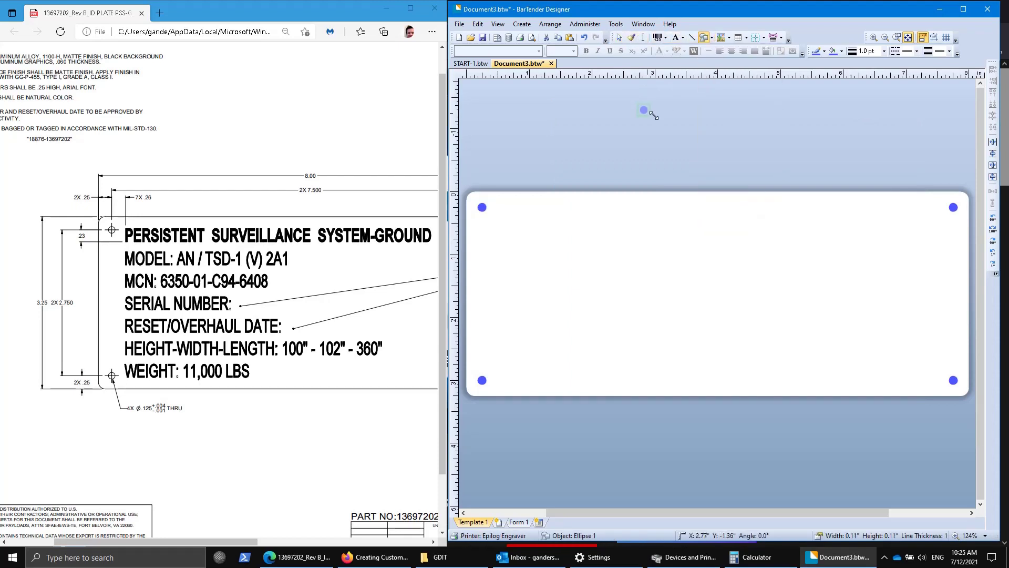
{"action": "left_click_drag", "start_coordinate": [638, 105], "coordinate": [659, 123]}
{"action": "left_click", "coordinate": [500, 160]}
Lock the top-left hole in place with its position anchor at Center.
{"action": "double_click", "coordinate": [482, 207]}
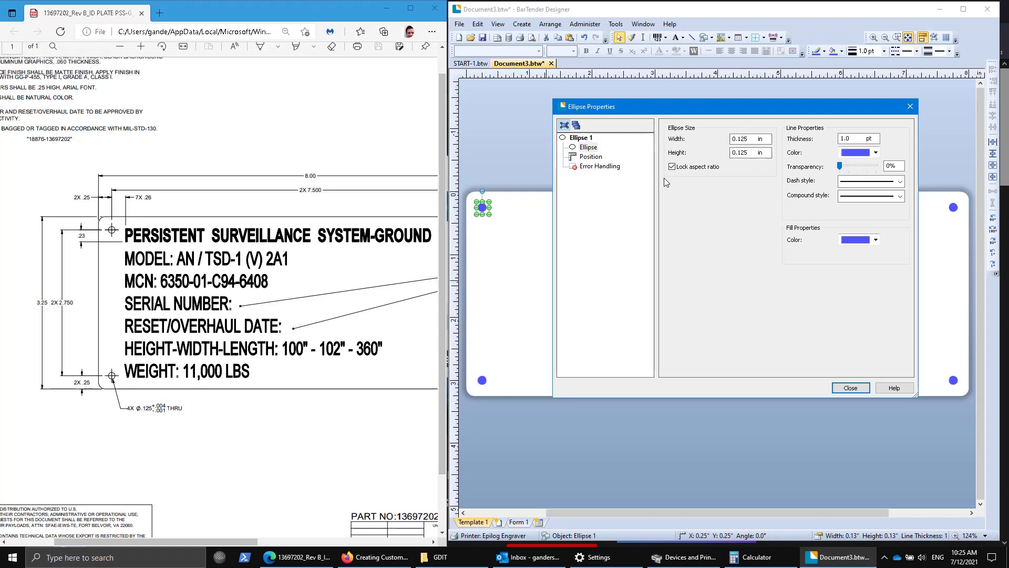
{"action": "left_click", "coordinate": [589, 158]}
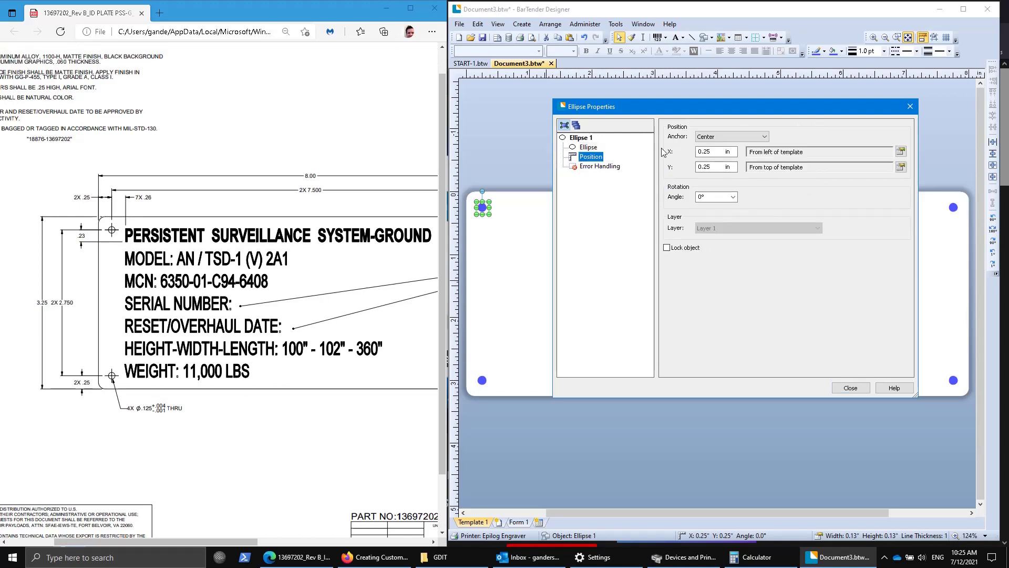
{"action": "left_click", "coordinate": [736, 136]}
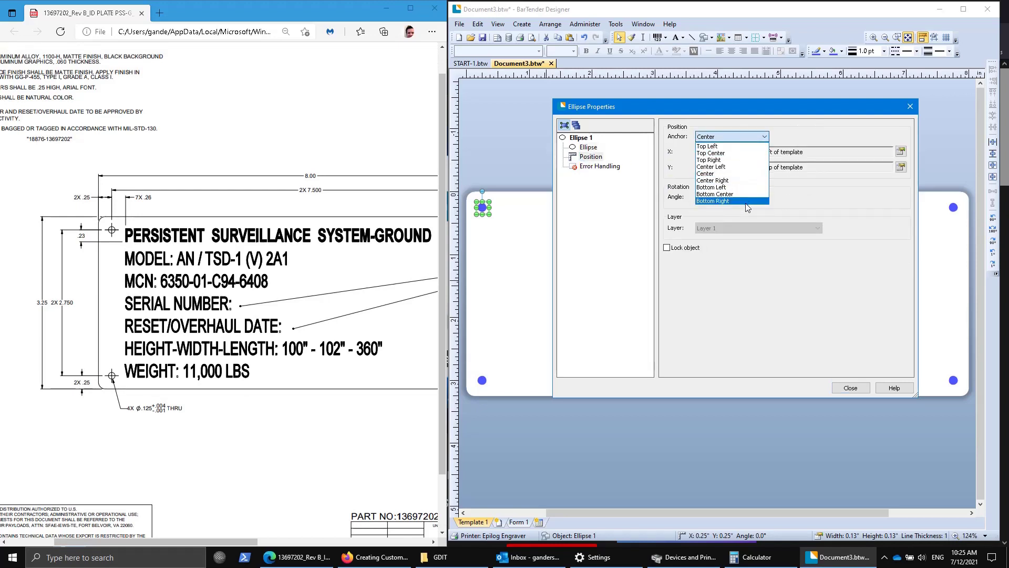
{"action": "left_click", "coordinate": [737, 174]}
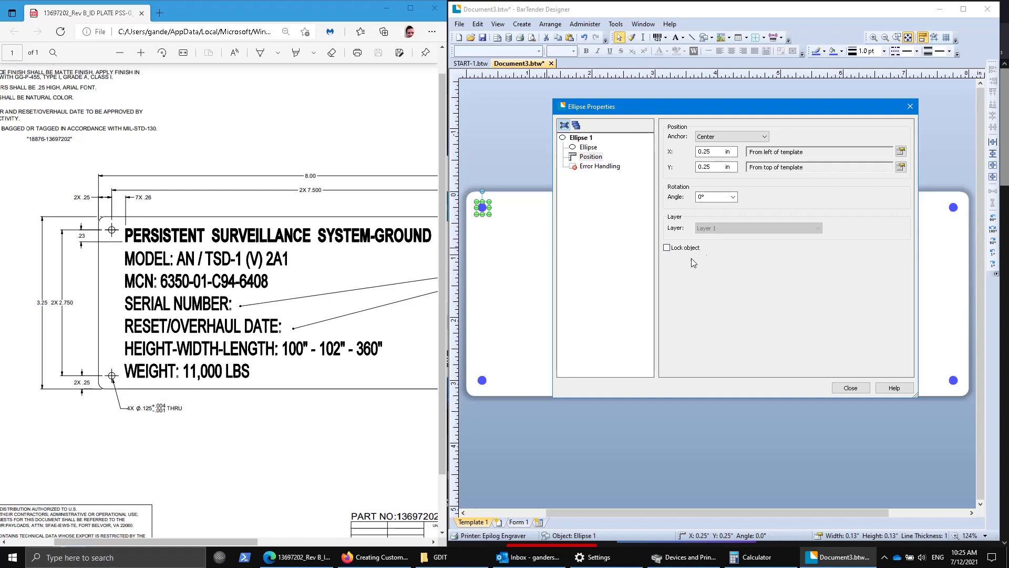
{"action": "left_click", "coordinate": [667, 248]}
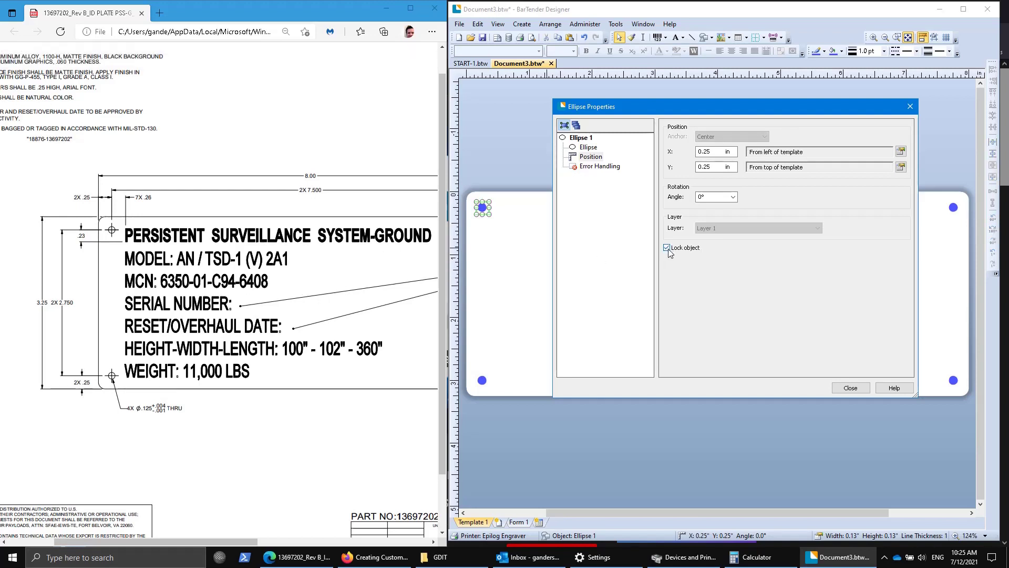
Lock the bottom-left, top-right and bottom-right holes together through their group Position properties.
{"action": "left_click", "coordinate": [844, 388]}
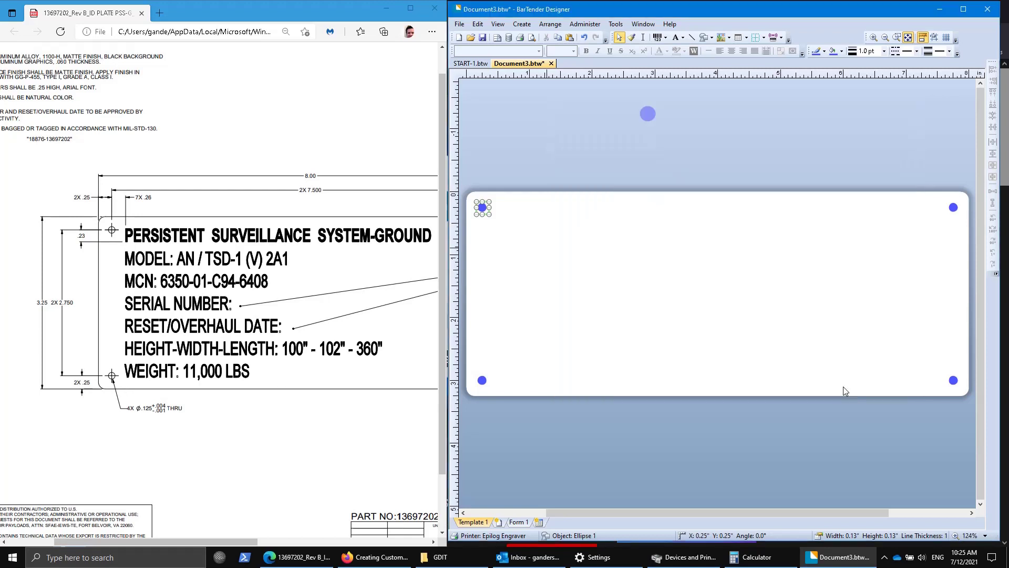
{"action": "left_click", "coordinate": [482, 381]}
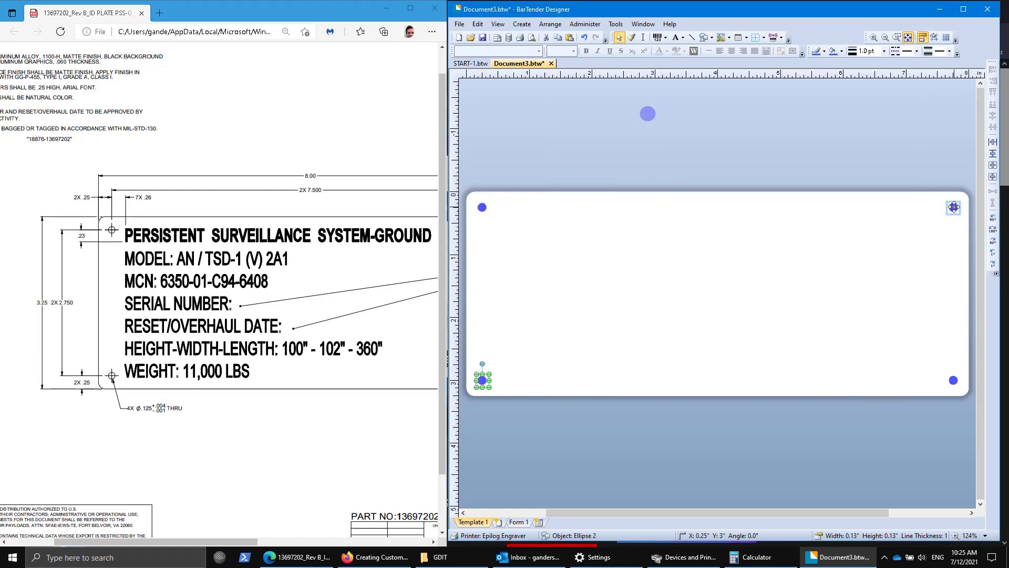
{"action": "left_click", "coordinate": [953, 207], "text": "shift"}
{"action": "left_click", "coordinate": [953, 380], "text": "shift"}
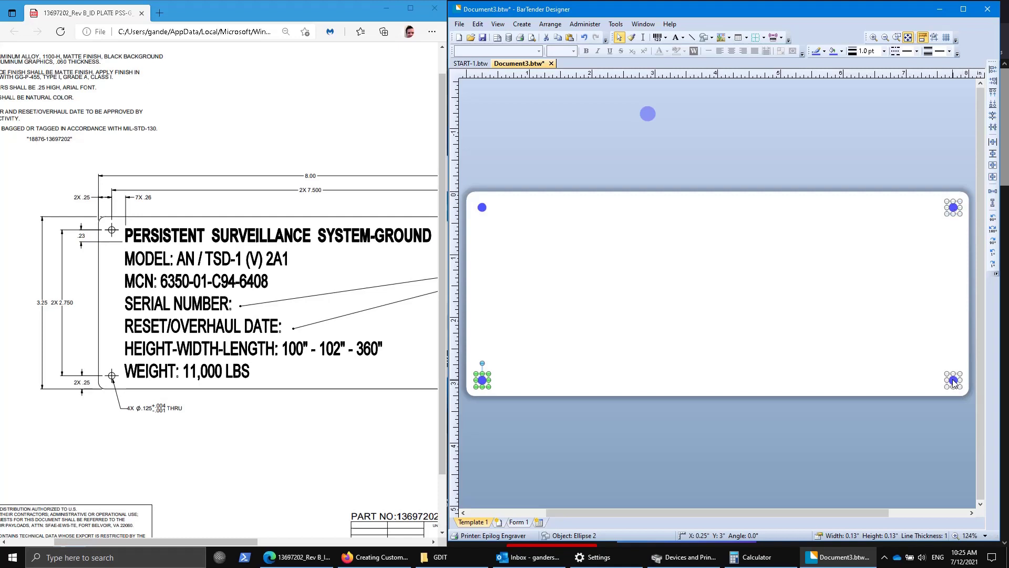
{"action": "right_click", "coordinate": [954, 380]}
{"action": "left_click", "coordinate": [945, 485]}
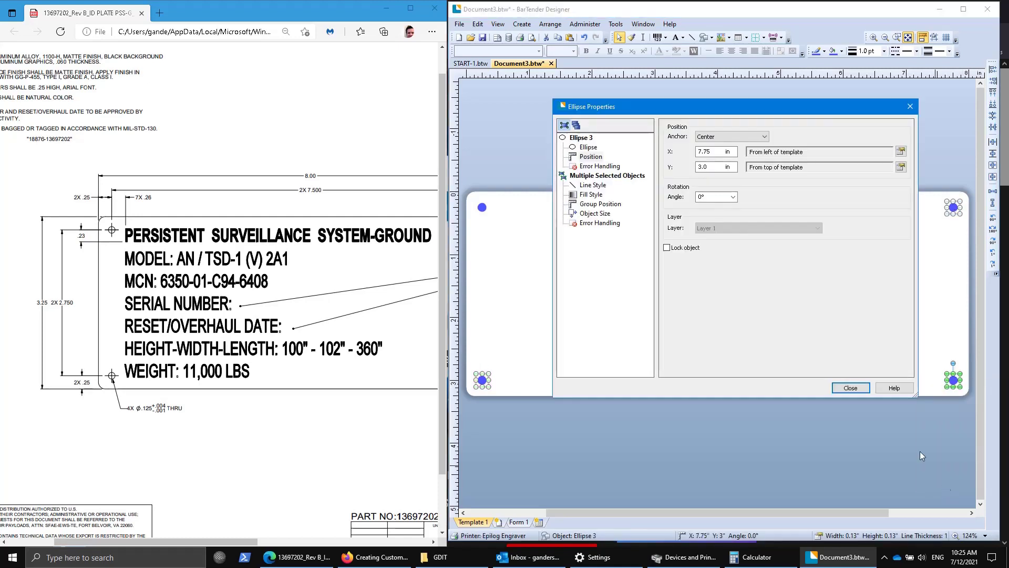
{"action": "left_click", "coordinate": [600, 204]}
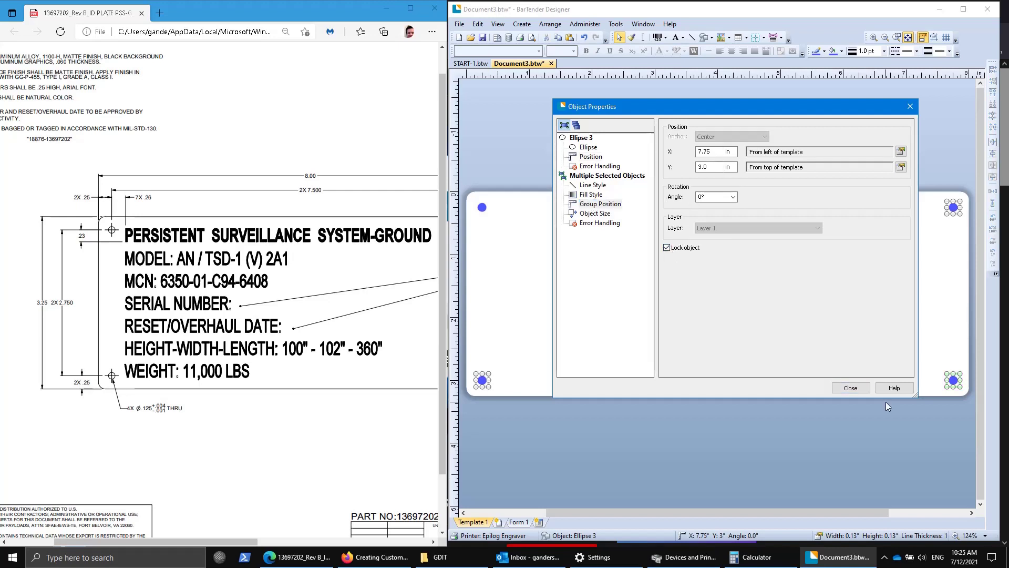
{"action": "left_click", "coordinate": [848, 388]}
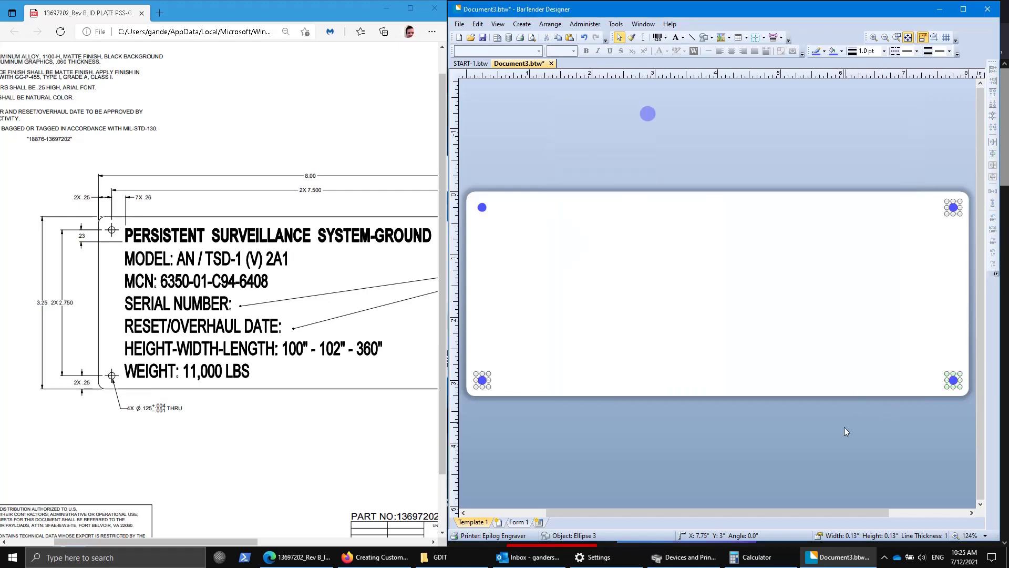
Verify the bottom-right hole is locked at 7.75 in left, 3.0 in top.
{"action": "double_click", "coordinate": [955, 380]}
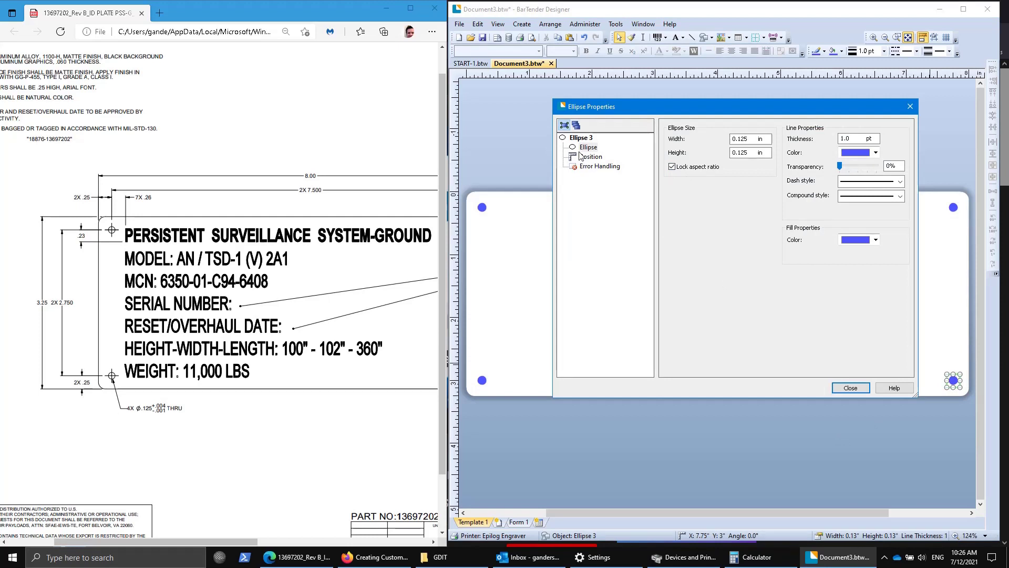
{"action": "left_click", "coordinate": [588, 156]}
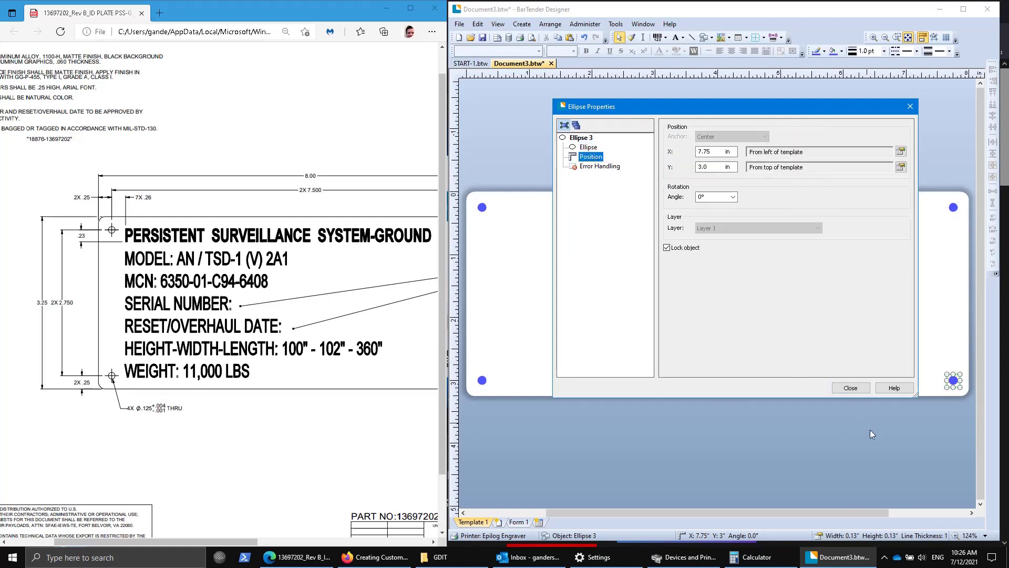
{"action": "left_click", "coordinate": [851, 388]}
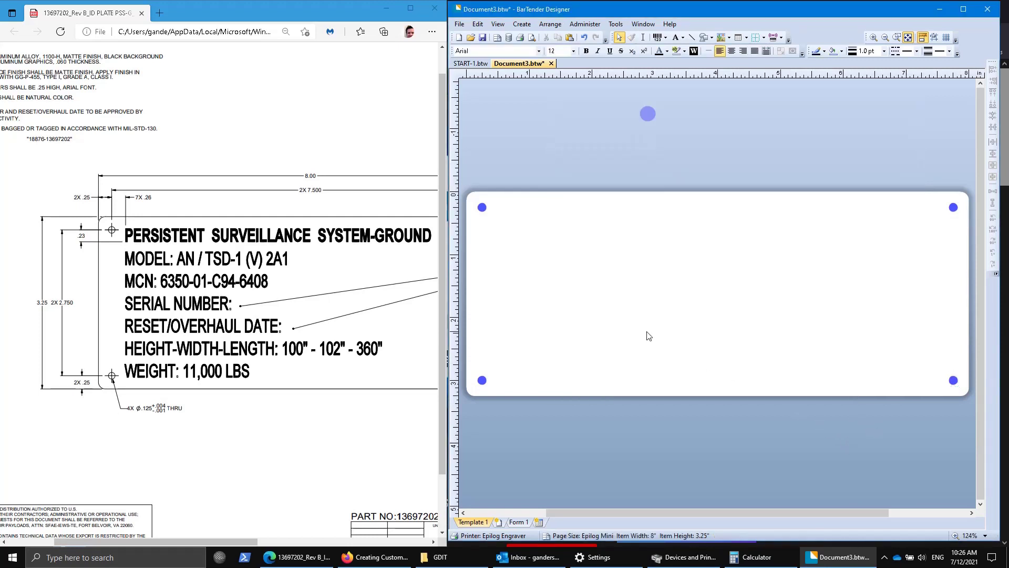
Keep the top-left hole (Ellipse 1) marked Preprinted, then deselect it.
{"action": "double_click", "coordinate": [482, 210]}
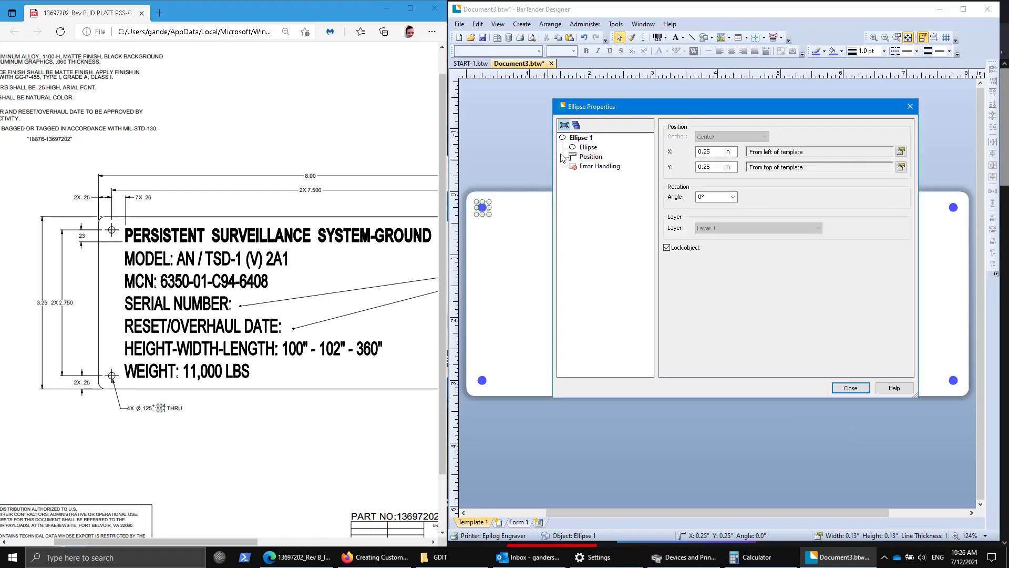
{"action": "left_click", "coordinate": [579, 137]}
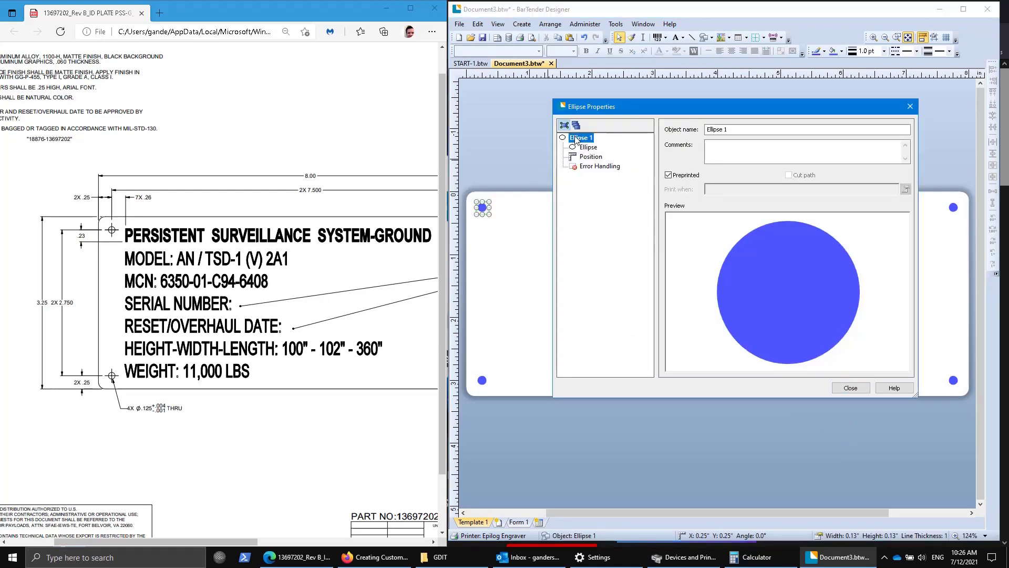
{"action": "left_click", "coordinate": [668, 176]}
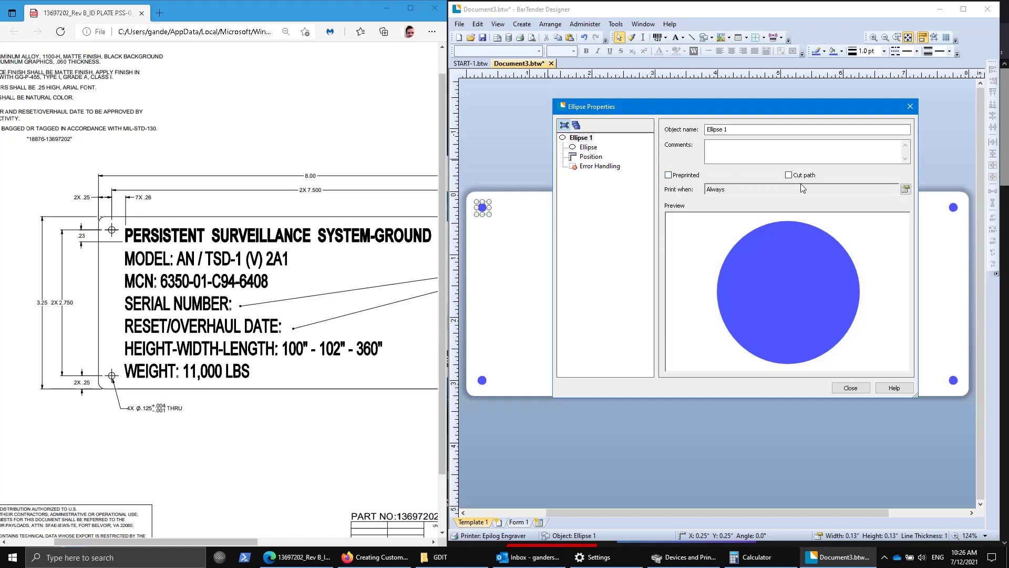
{"action": "left_click", "coordinate": [668, 176]}
{"action": "left_click", "coordinate": [851, 388]}
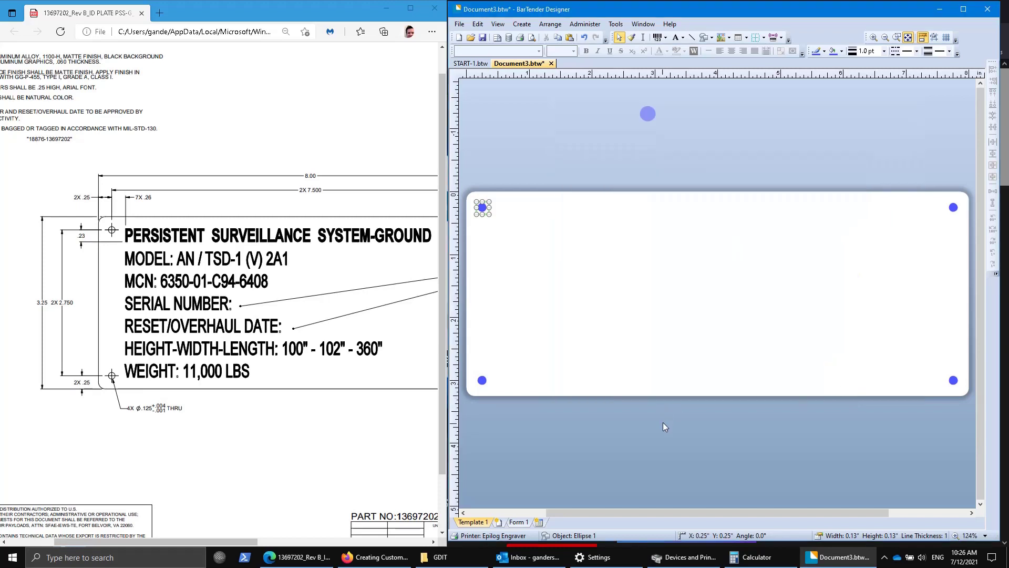
{"action": "left_click", "coordinate": [677, 437]}
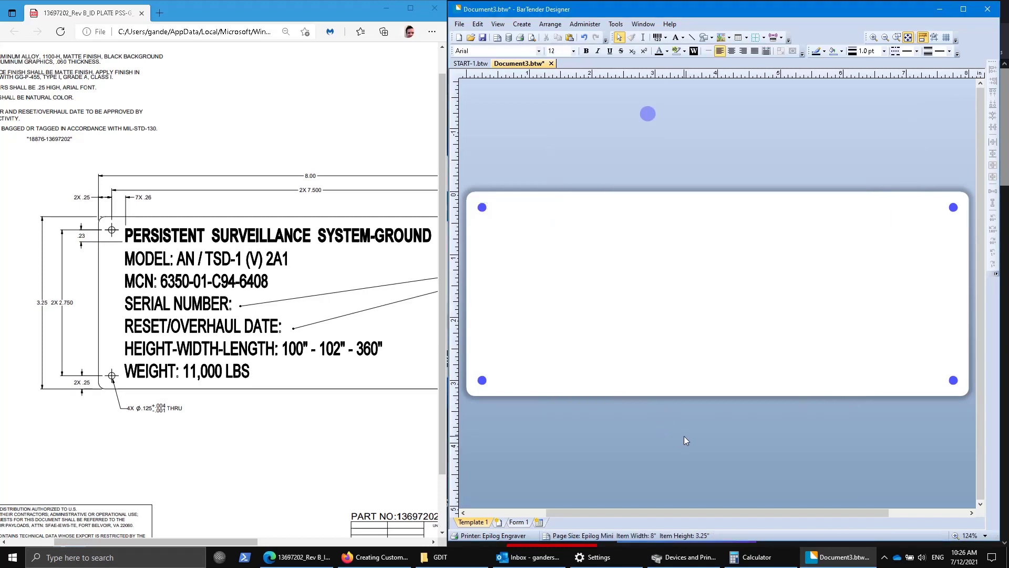
Pick the top-left corner guide line on START-1 and return to Document3.
{"action": "left_click", "coordinate": [472, 64]}
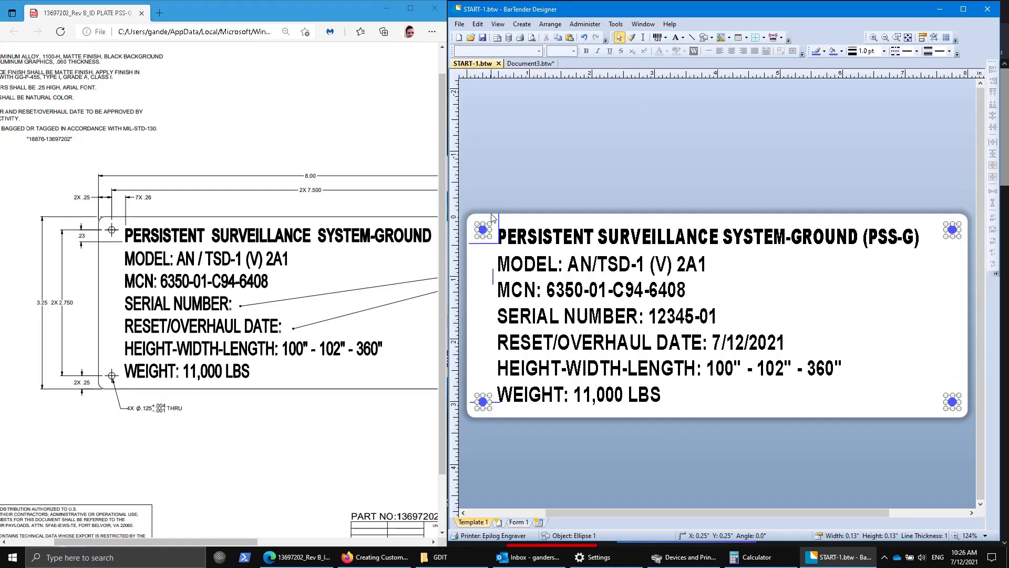
{"action": "left_click", "coordinate": [499, 242]}
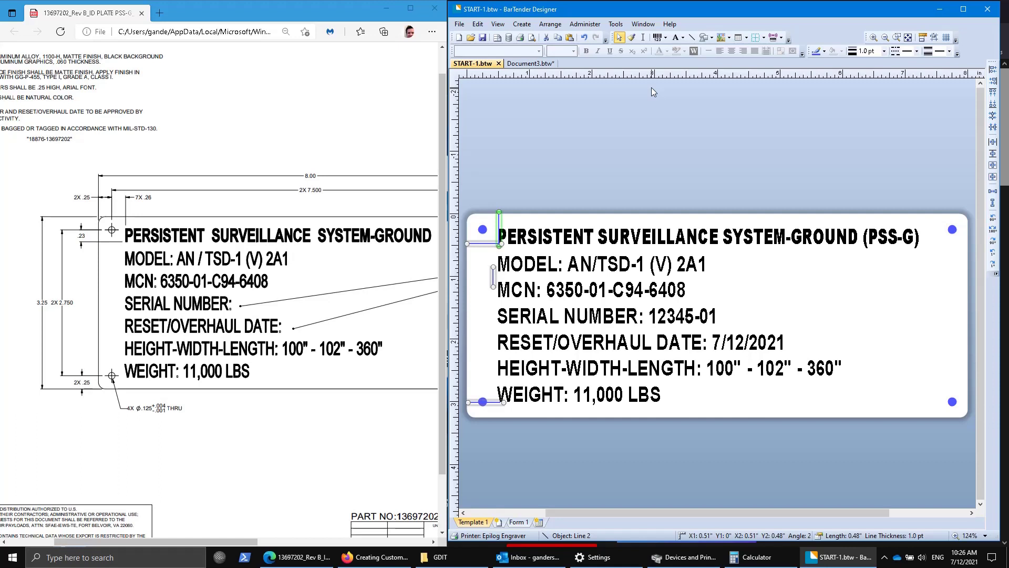
{"action": "left_click", "coordinate": [525, 63]}
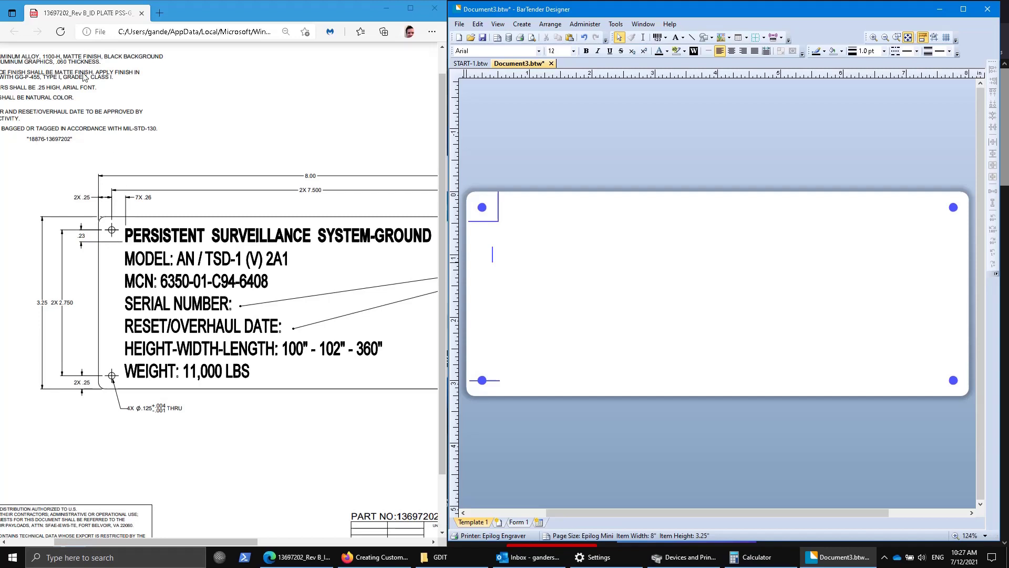
Highlight the .25 HIGH note, discard an empty comment, and scroll right to show the full plate.
{"action": "left_click_drag", "start_coordinate": [37, 88], "coordinate": [56, 89]}
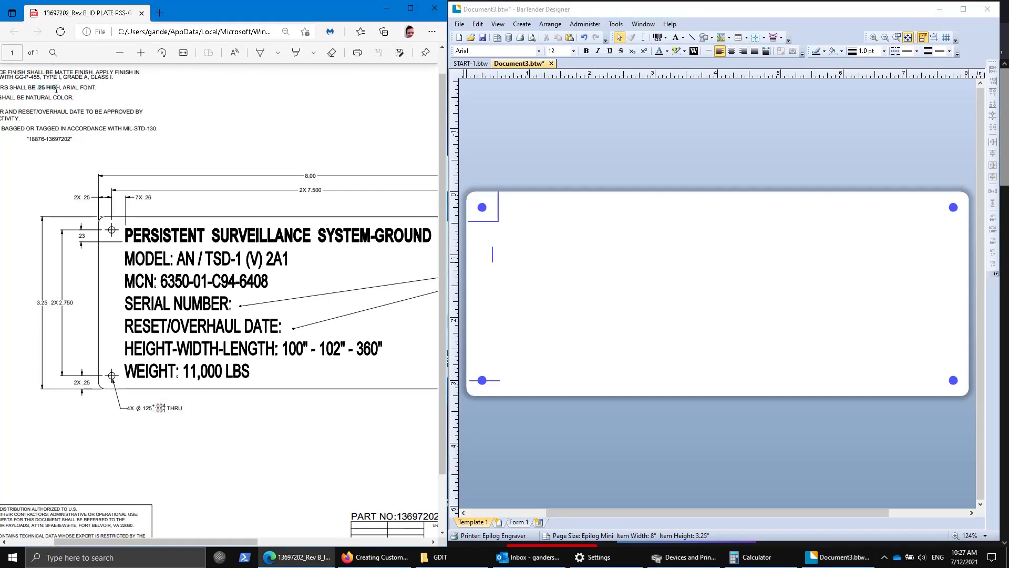
{"action": "right_click", "coordinate": [59, 89]}
{"action": "left_click", "coordinate": [131, 81]}
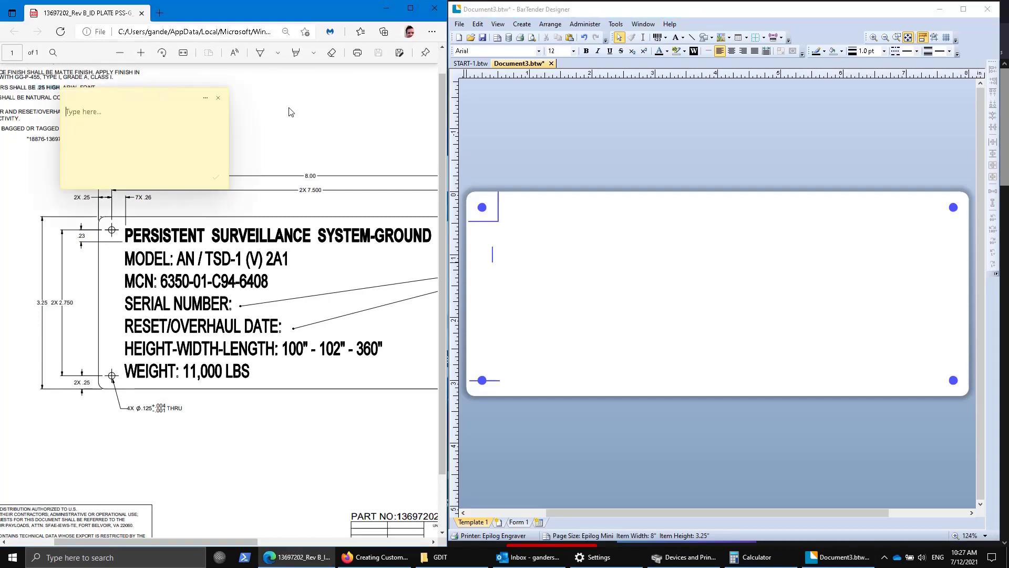
{"action": "left_click", "coordinate": [218, 97]}
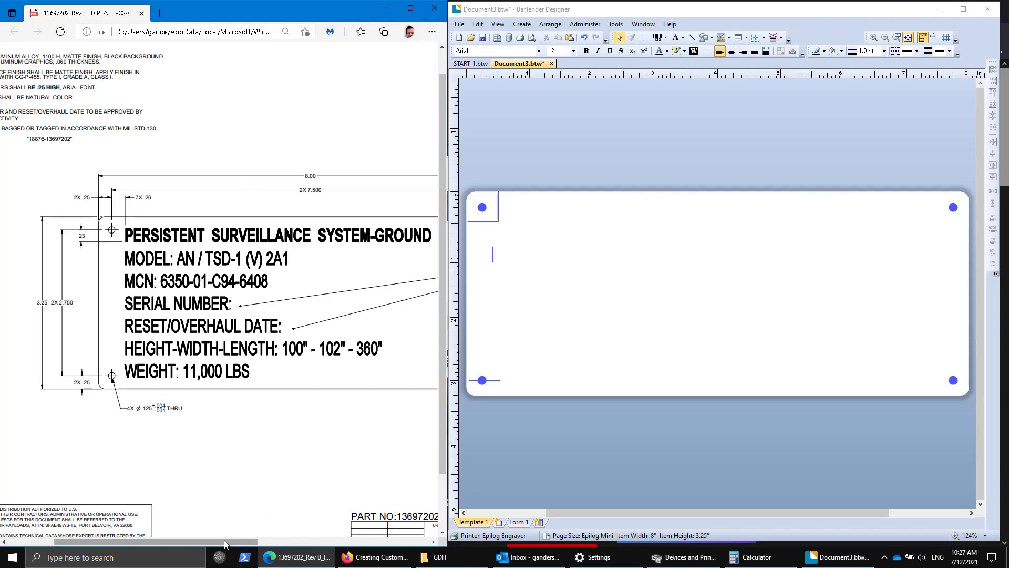
{"action": "left_click_drag", "start_coordinate": [224, 541], "coordinate": [250, 545]}
{"action": "scroll", "coordinate": [266, 546], "scroll_direction": "right", "scroll_amount": 1}
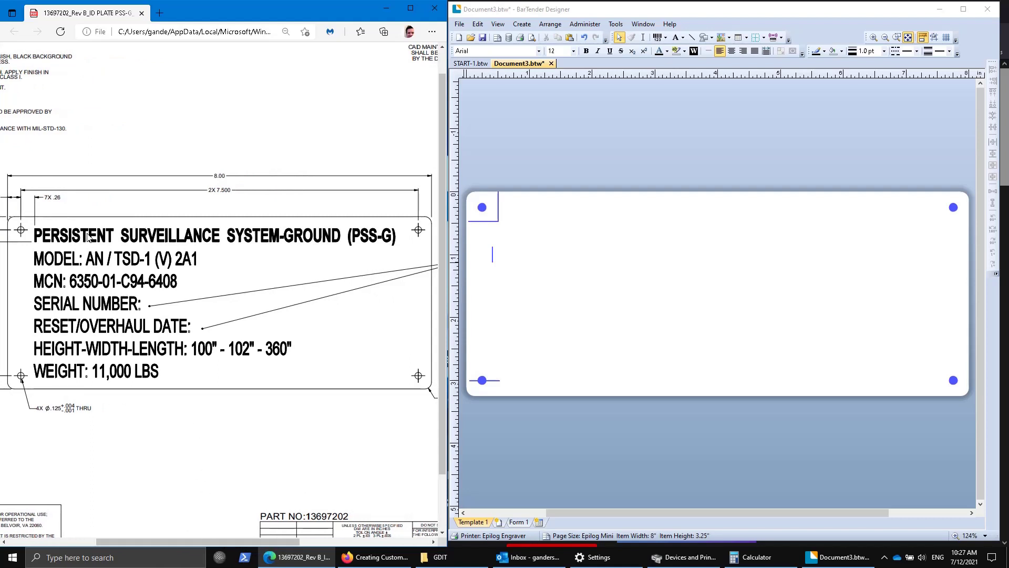
Select both PSS-G text objects on the START-1 label.
{"action": "left_click", "coordinate": [476, 64]}
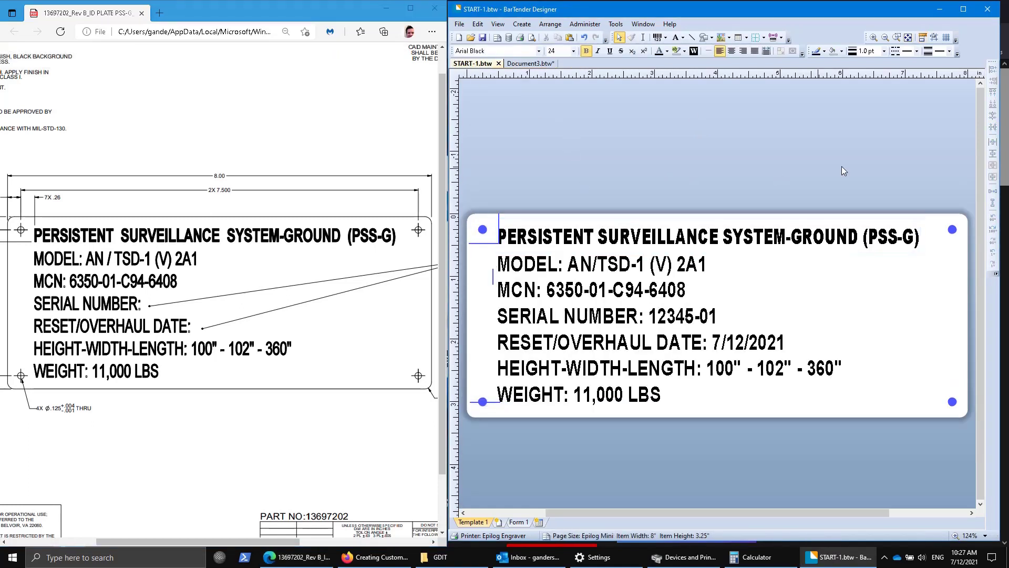
{"action": "left_click_drag", "start_coordinate": [944, 173], "coordinate": [473, 419]}
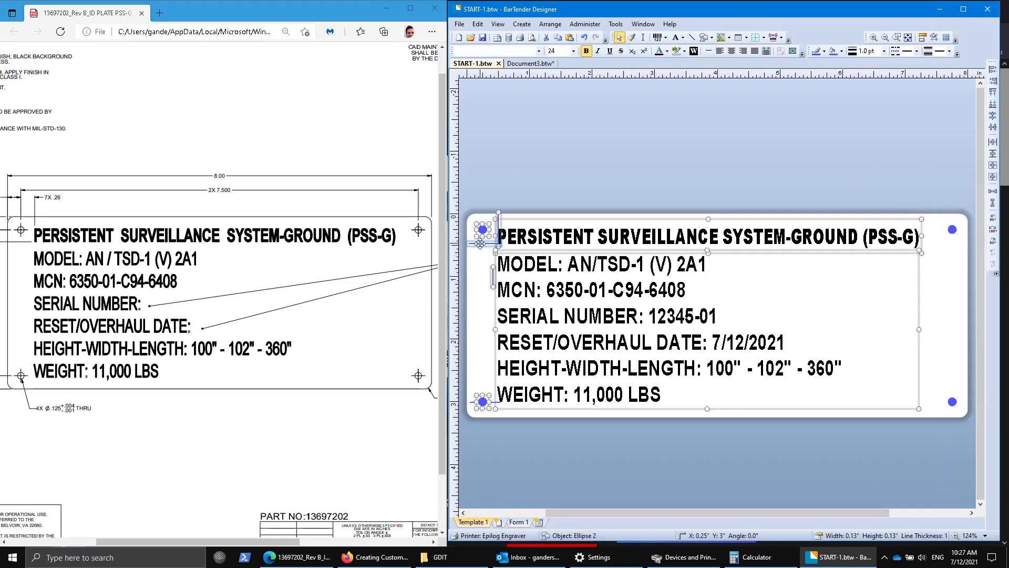
{"action": "left_click", "coordinate": [581, 175]}
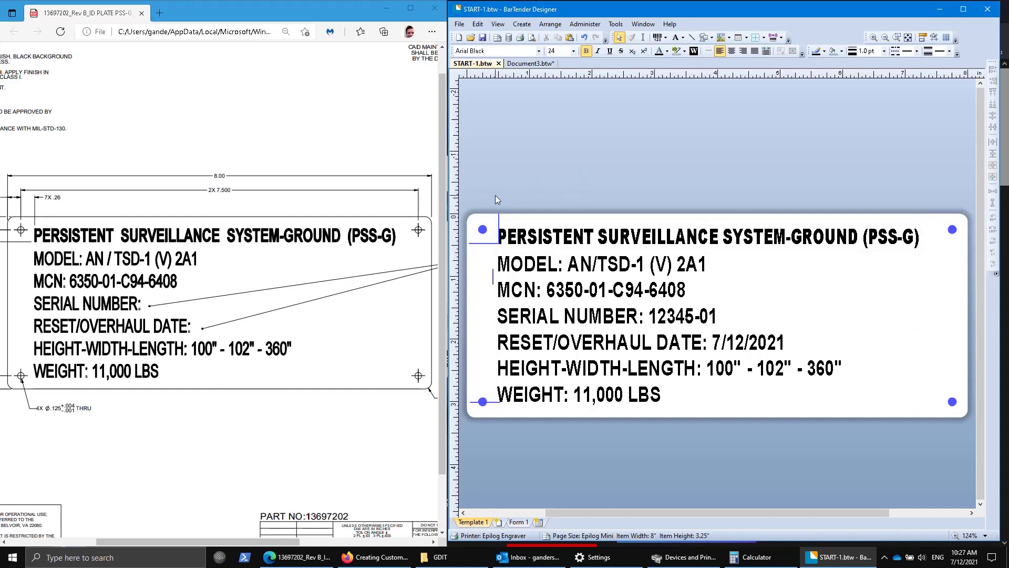
{"action": "left_click_drag", "start_coordinate": [496, 195], "coordinate": [925, 451]}
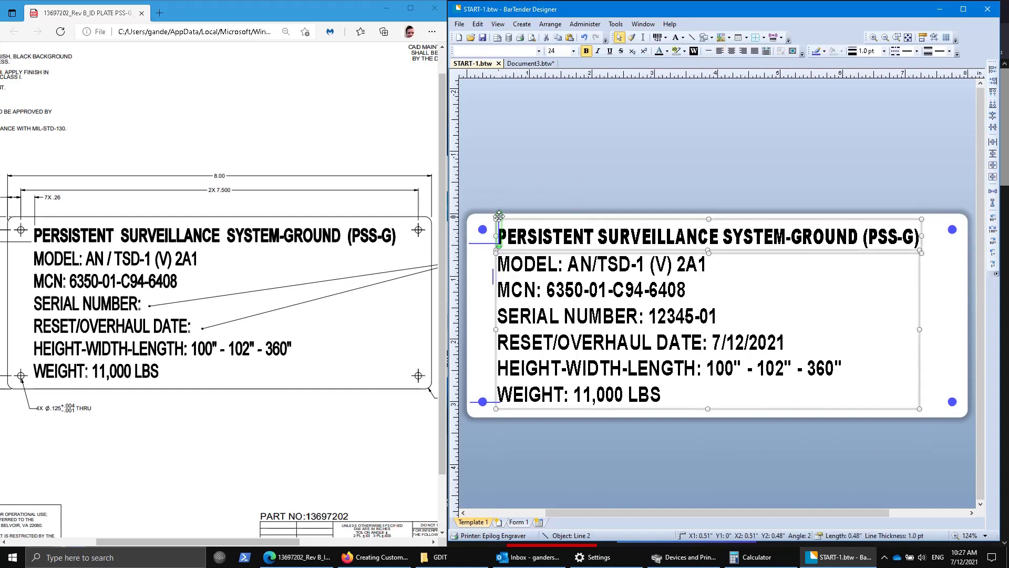
{"action": "left_click", "coordinate": [504, 263]}
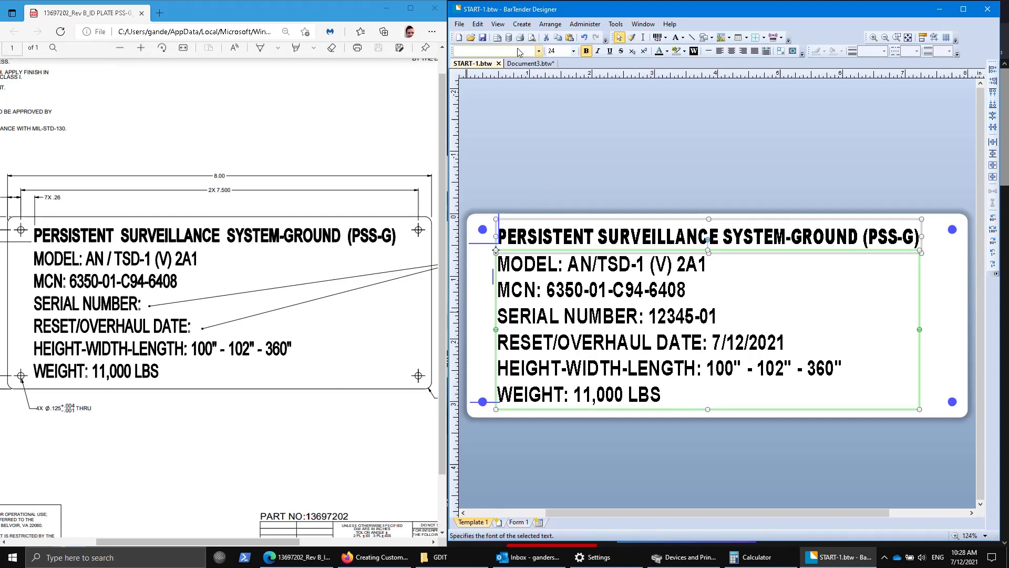
Paste the PSS-G text into Document3 and centre it horizontally and vertically on the template.
{"action": "left_click", "coordinate": [530, 63]}
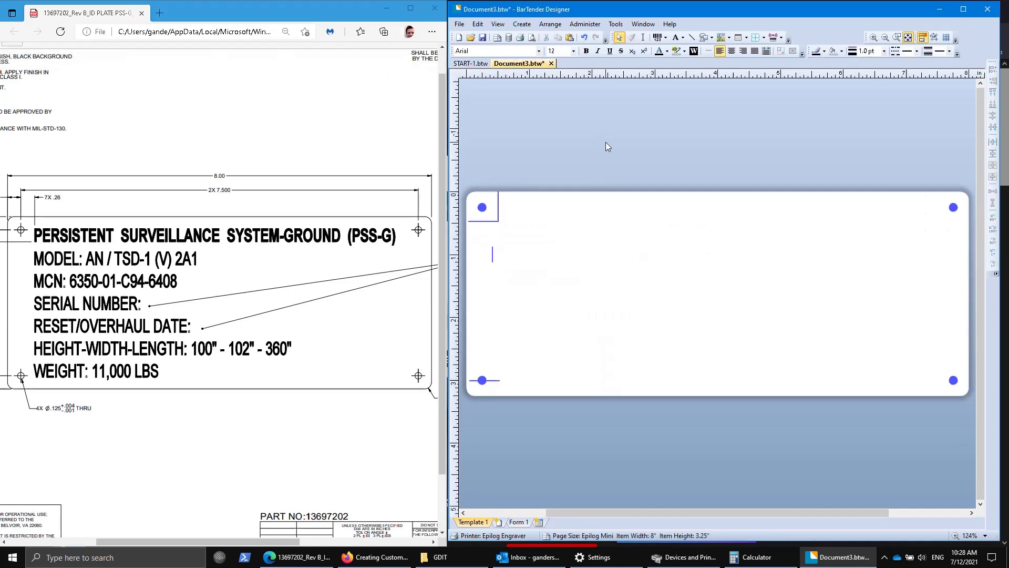
{"action": "key", "text": "ctrl+v"}
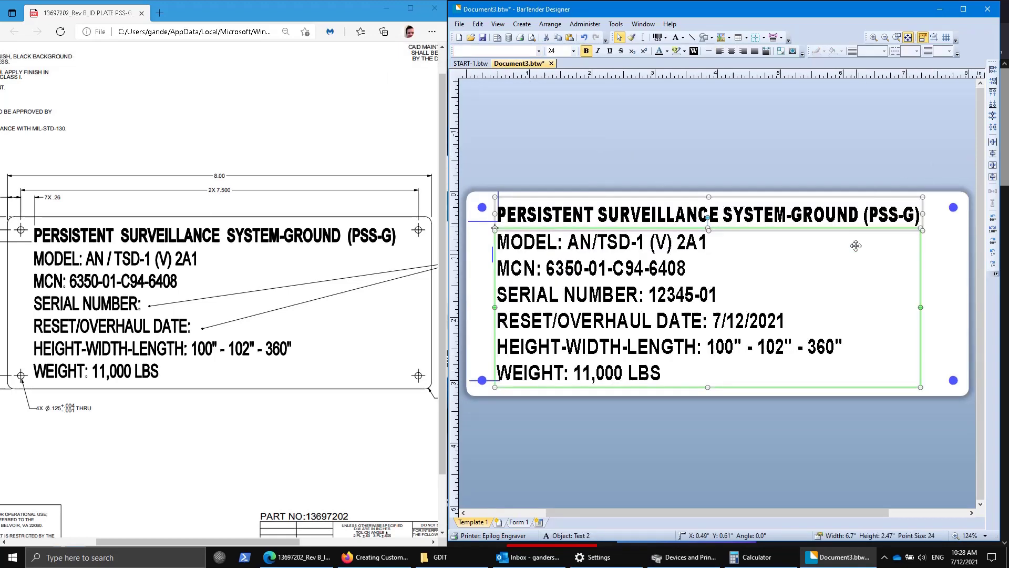
{"action": "left_click", "coordinate": [992, 166]}
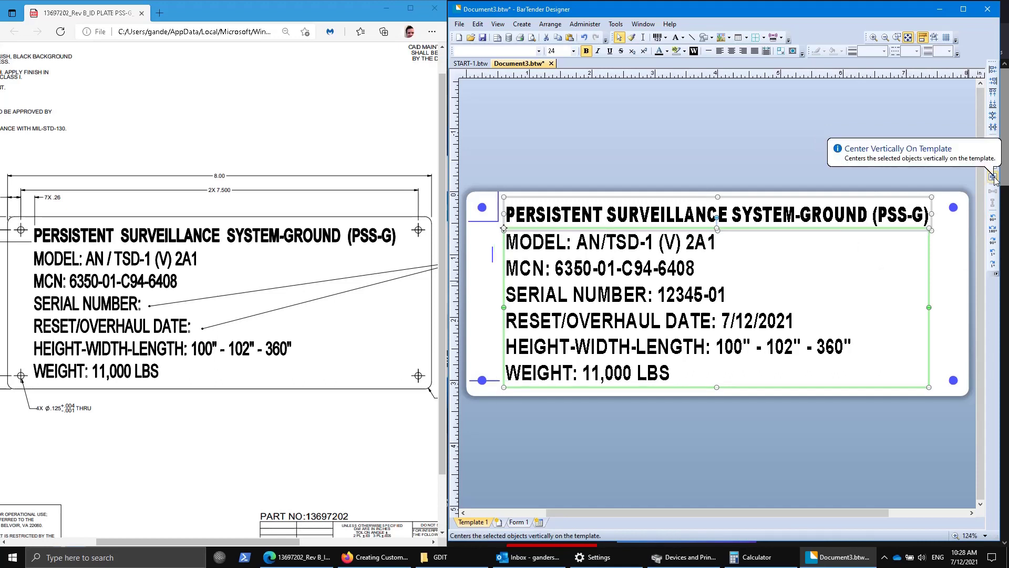
{"action": "left_click", "coordinate": [993, 177]}
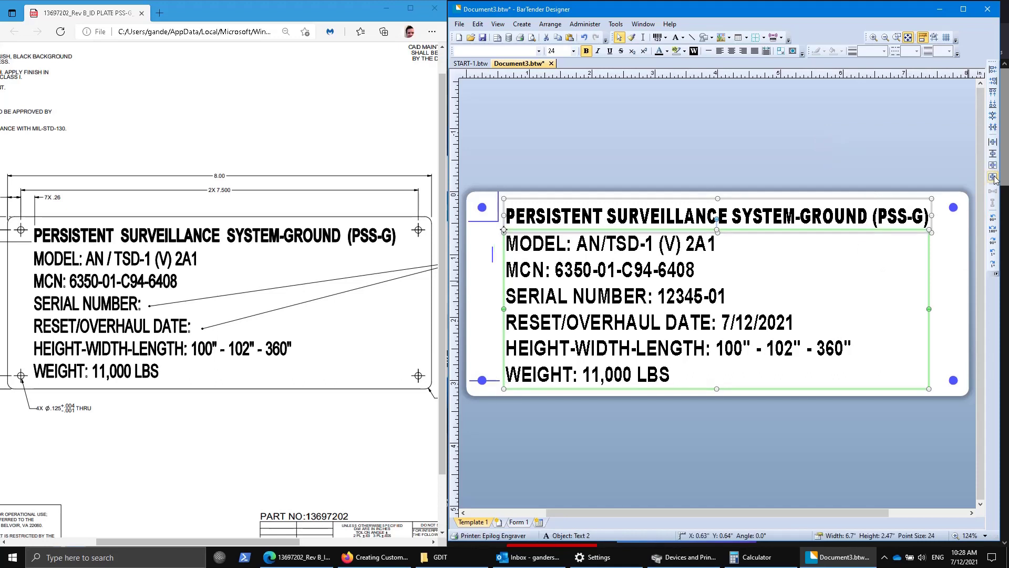
{"action": "left_click", "coordinate": [571, 139]}
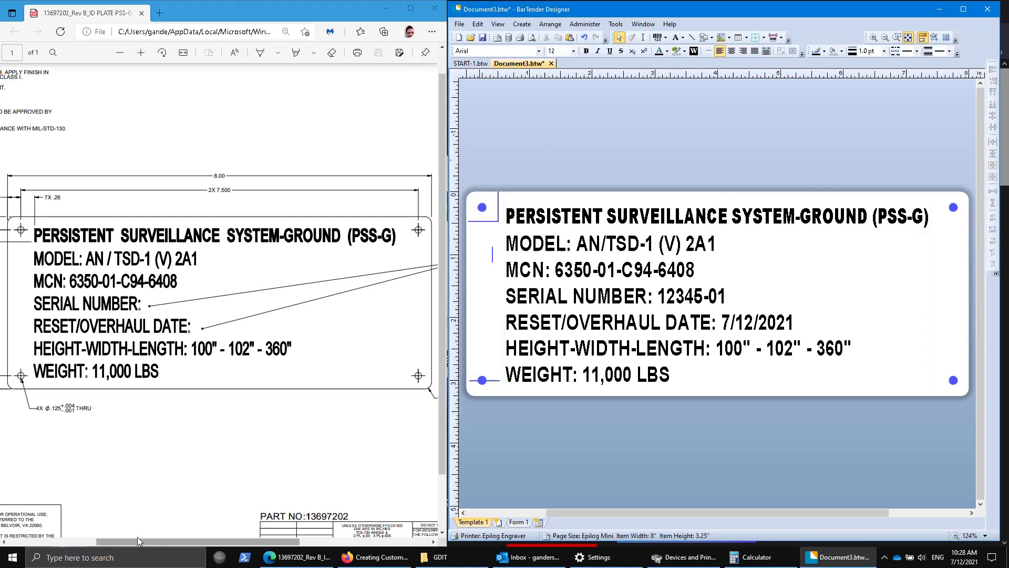
{"action": "left_click_drag", "start_coordinate": [137, 537], "coordinate": [88, 537]}
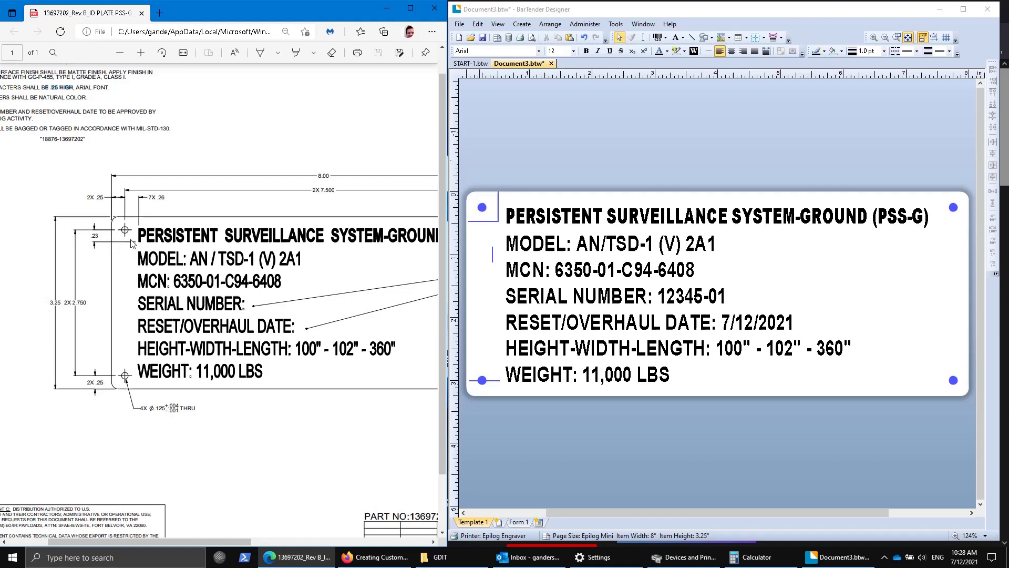
{"action": "double_click", "coordinate": [474, 221]}
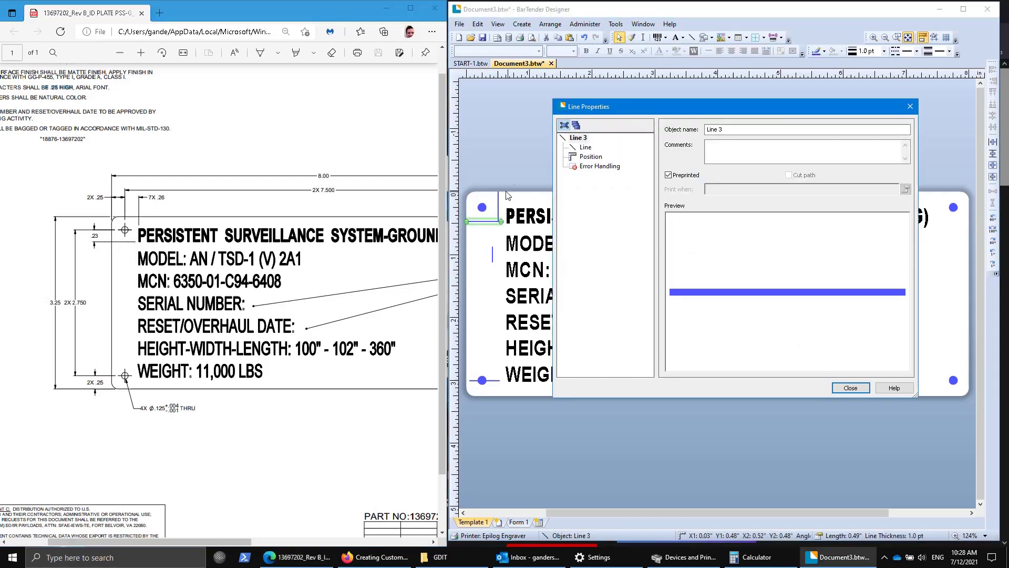
{"action": "left_click", "coordinate": [599, 156]}
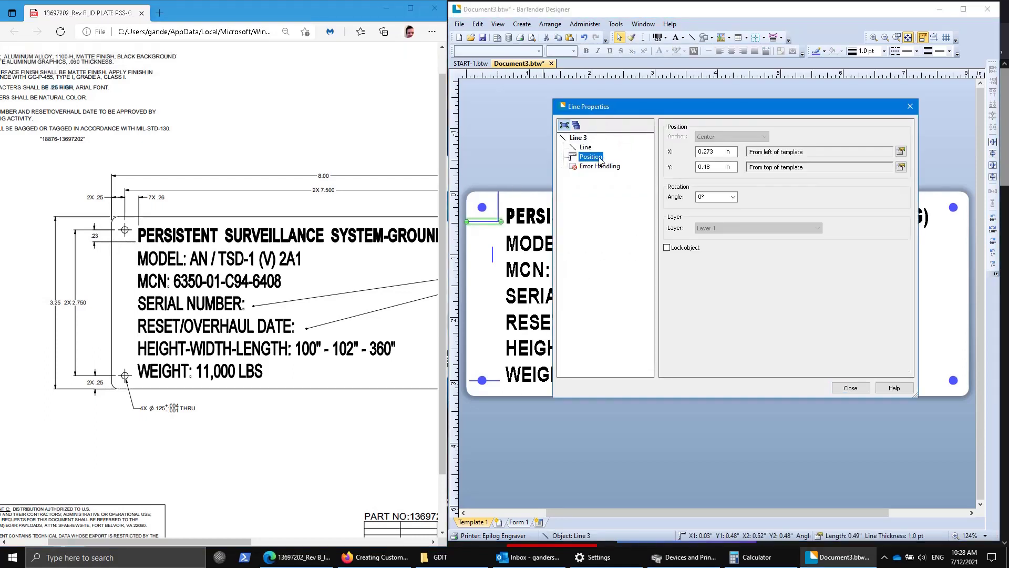
{"action": "left_click", "coordinate": [713, 169]}
{"action": "left_click", "coordinate": [713, 169]}
{"action": "left_click", "coordinate": [859, 389]}
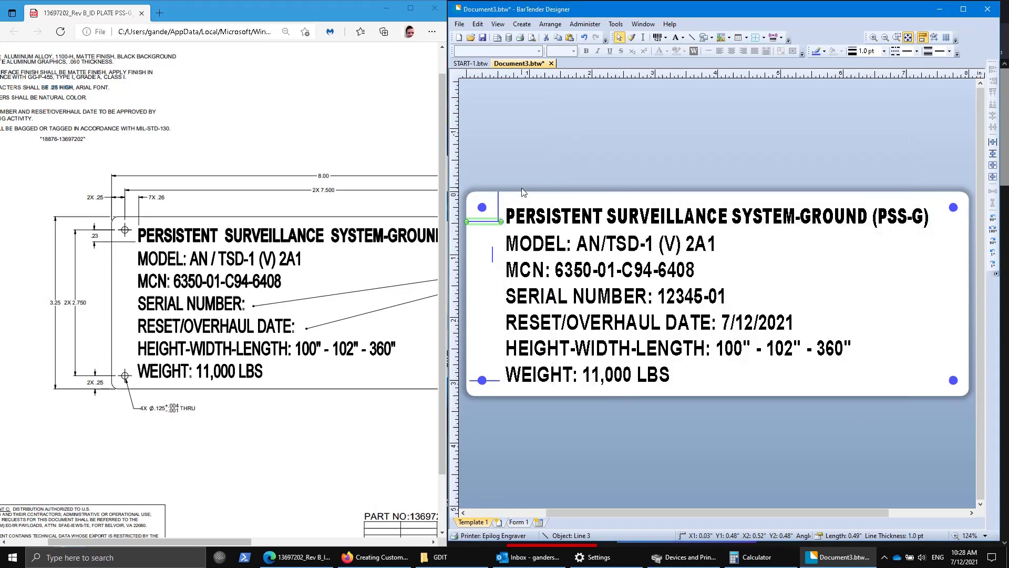
Zoom in and move the PERSISTENT SURVEILLANCE title up-left to about 0.49 in, against the top-left guide.
{"action": "left_click", "coordinate": [873, 37]}
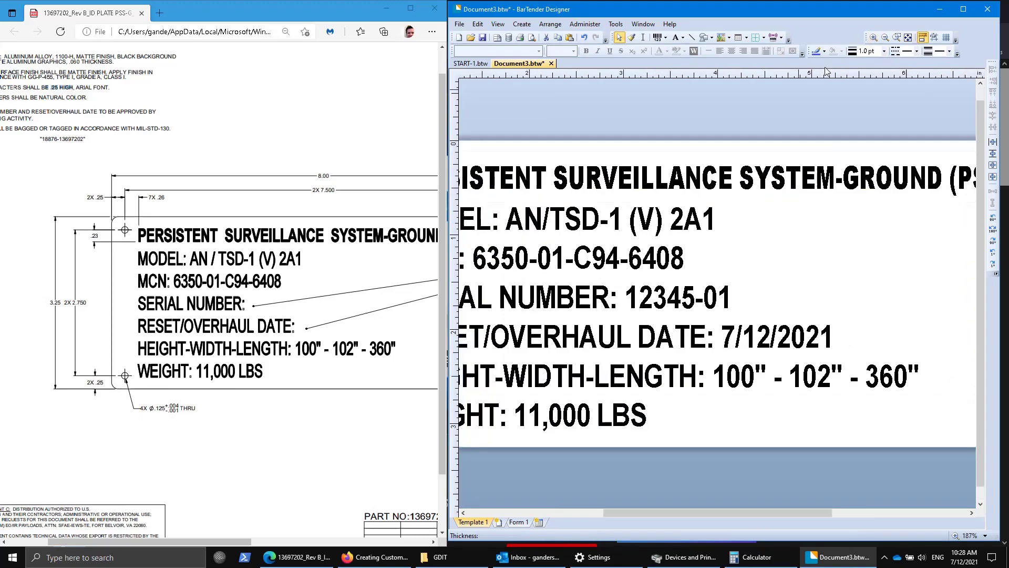
{"action": "left_click_drag", "start_coordinate": [649, 510], "coordinate": [566, 509]}
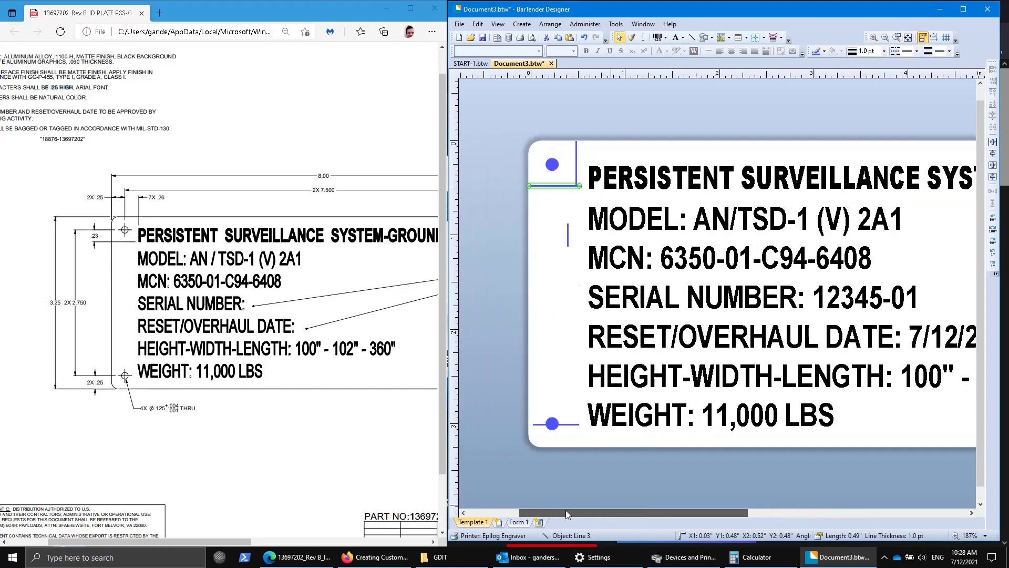
{"action": "left_click_drag", "start_coordinate": [512, 115], "coordinate": [586, 192]}
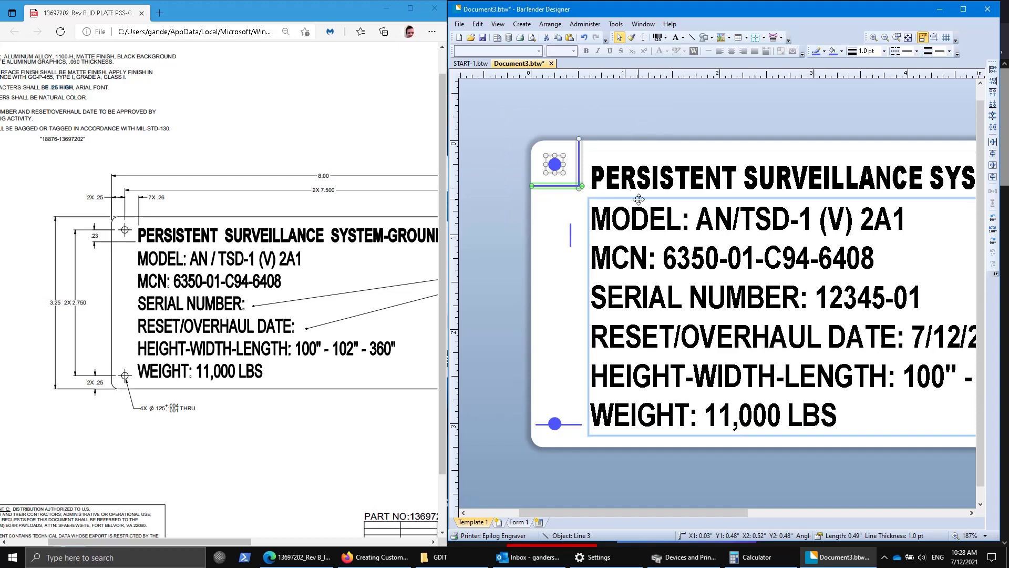
{"action": "left_click_drag", "start_coordinate": [608, 159], "coordinate": [605, 152]}
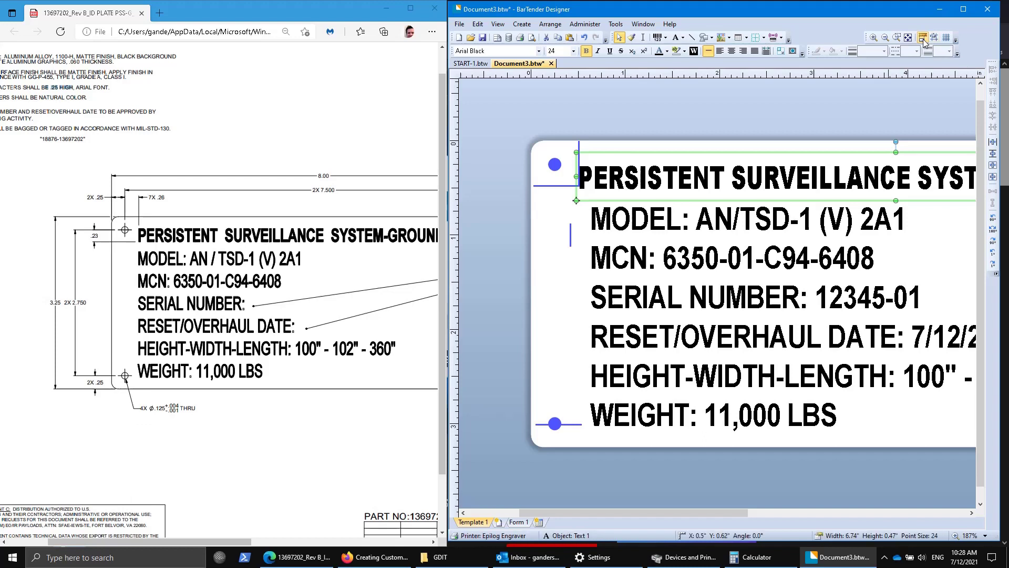
{"action": "left_click_drag", "start_coordinate": [710, 152], "coordinate": [708, 151]}
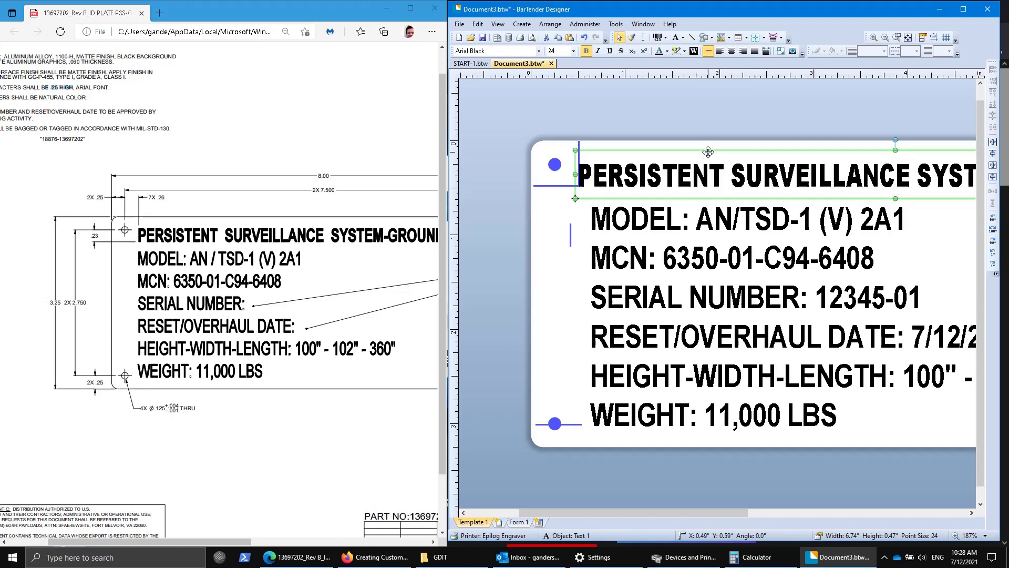
{"action": "left_click", "coordinate": [641, 109]}
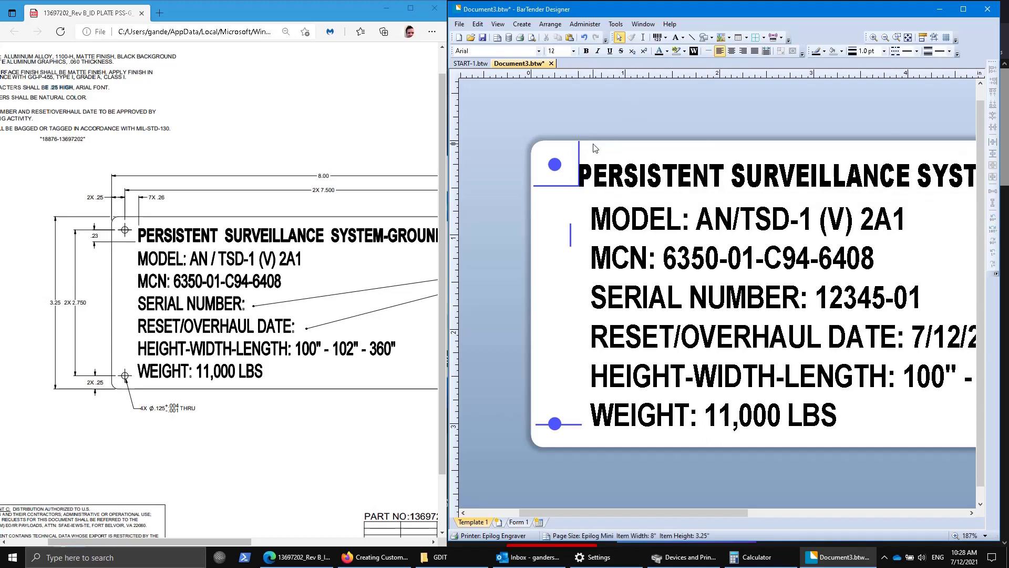
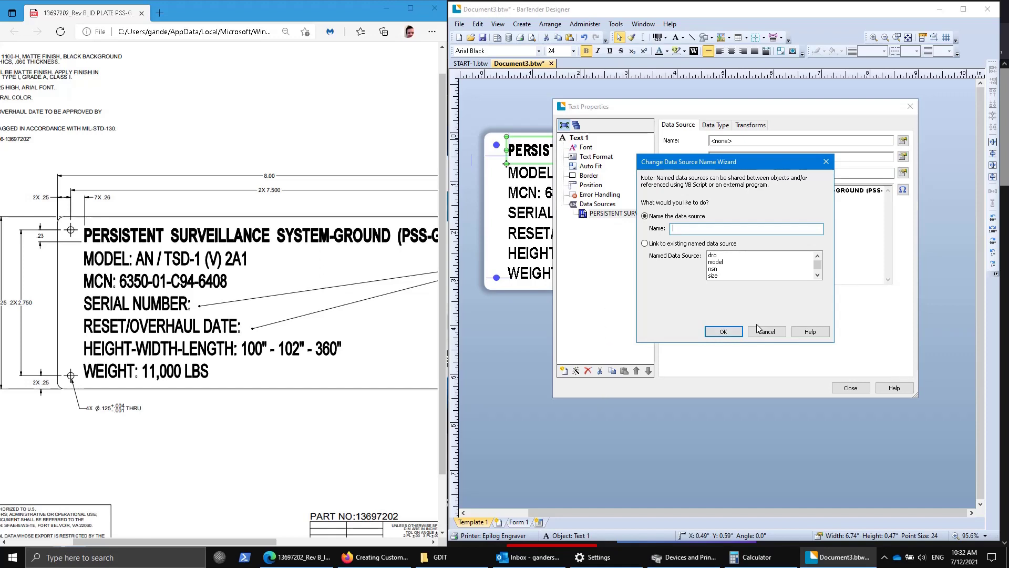
Name the title's data source 'name'.
{"action": "type", "text": "E"}
{"action": "key", "text": "BackSpace"}
{"action": "type", "text": "name"}
{"action": "key", "text": "Return"}
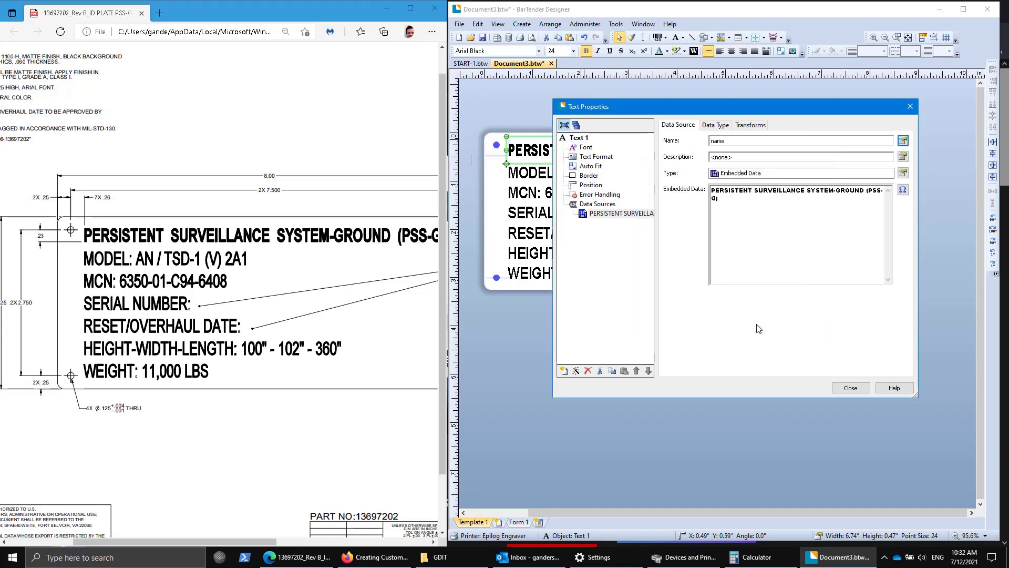
Close the title's properties and open the multi-line body text's properties.
{"action": "left_click", "coordinate": [852, 385]}
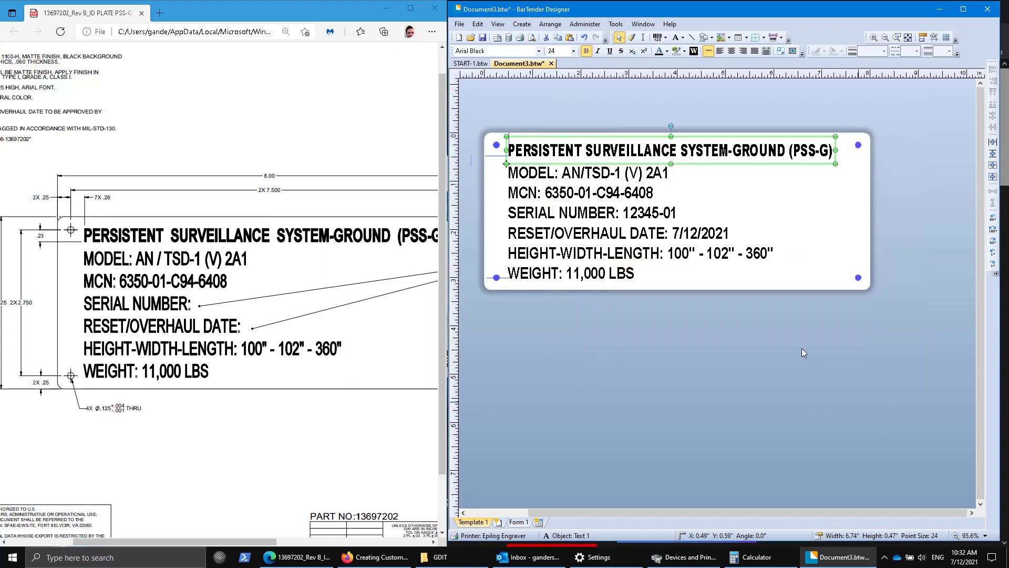
{"action": "left_click", "coordinate": [506, 208]}
{"action": "double_click", "coordinate": [506, 208]}
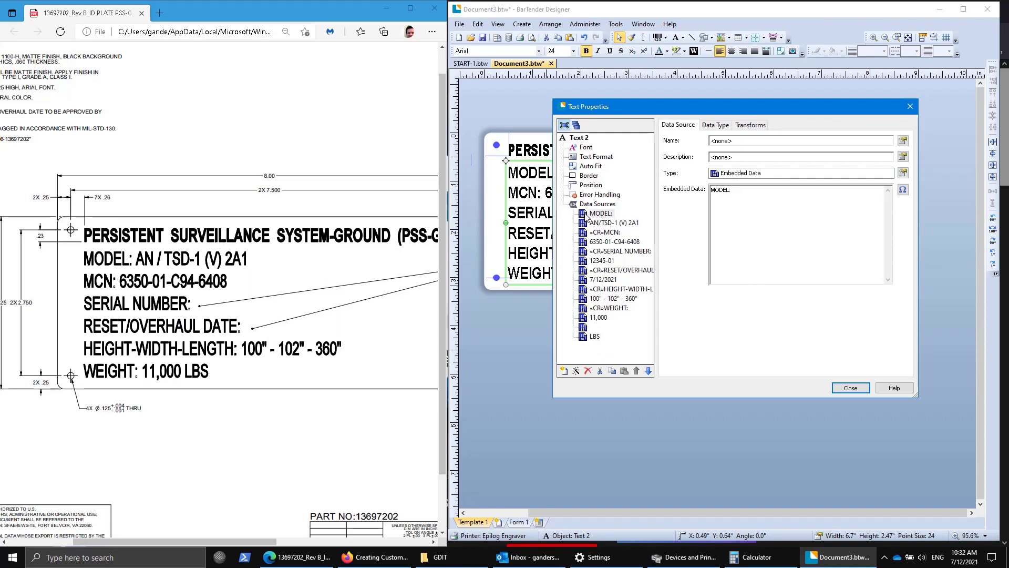
Review the body text's data sources: MODEL:, MCN:, 6350-01-C94-6408, SERIAL NUMBER: and the blank entry.
{"action": "left_click", "coordinate": [587, 216]}
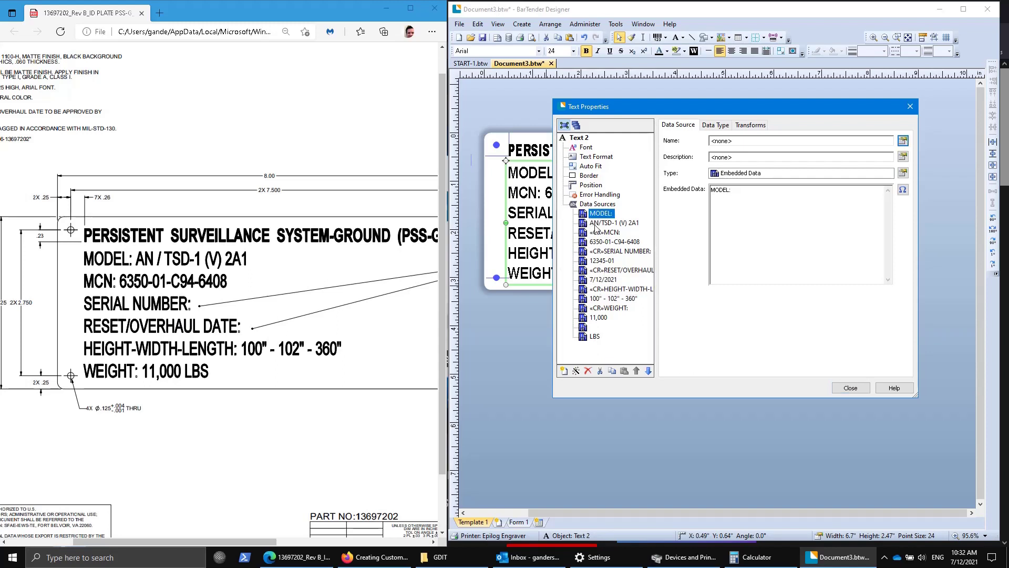
{"action": "left_click", "coordinate": [599, 233]}
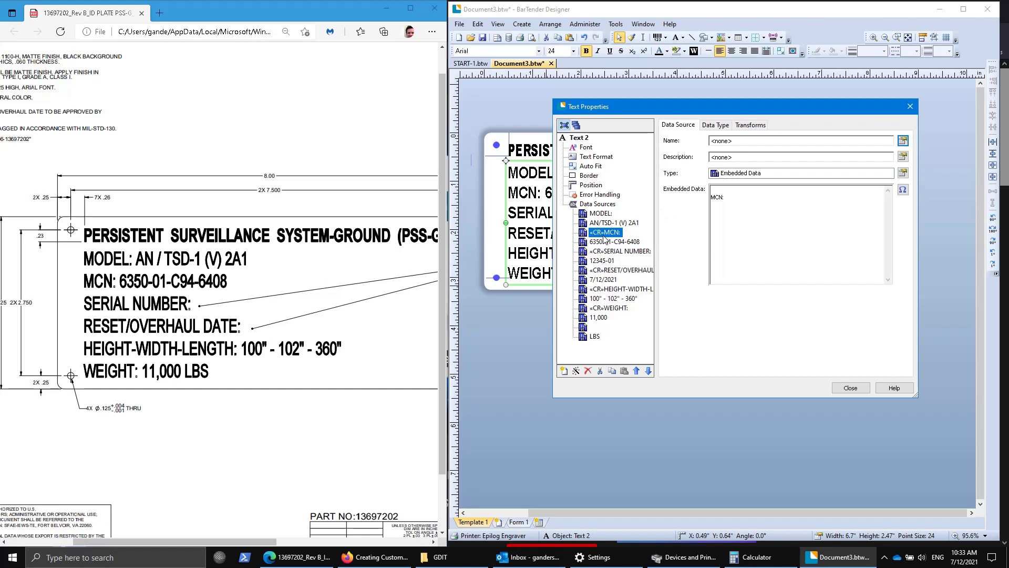
{"action": "left_click", "coordinate": [600, 242]}
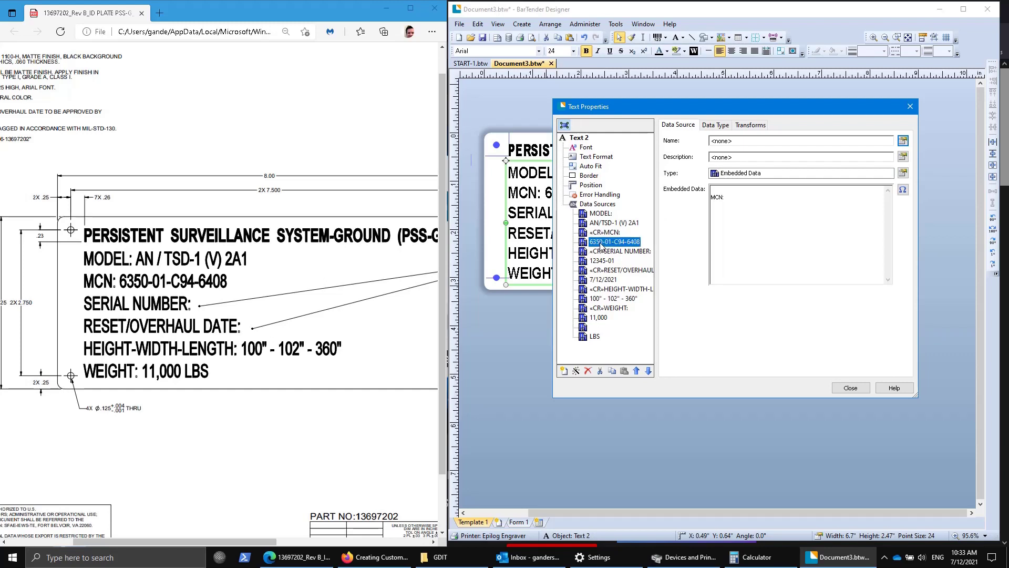
{"action": "left_click", "coordinate": [599, 251]}
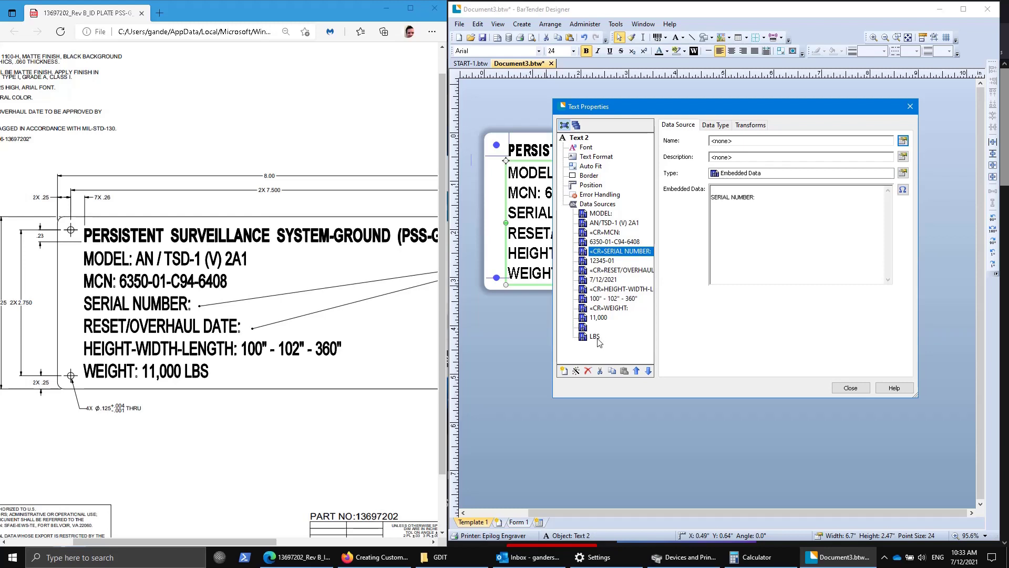
{"action": "left_click", "coordinate": [586, 328]}
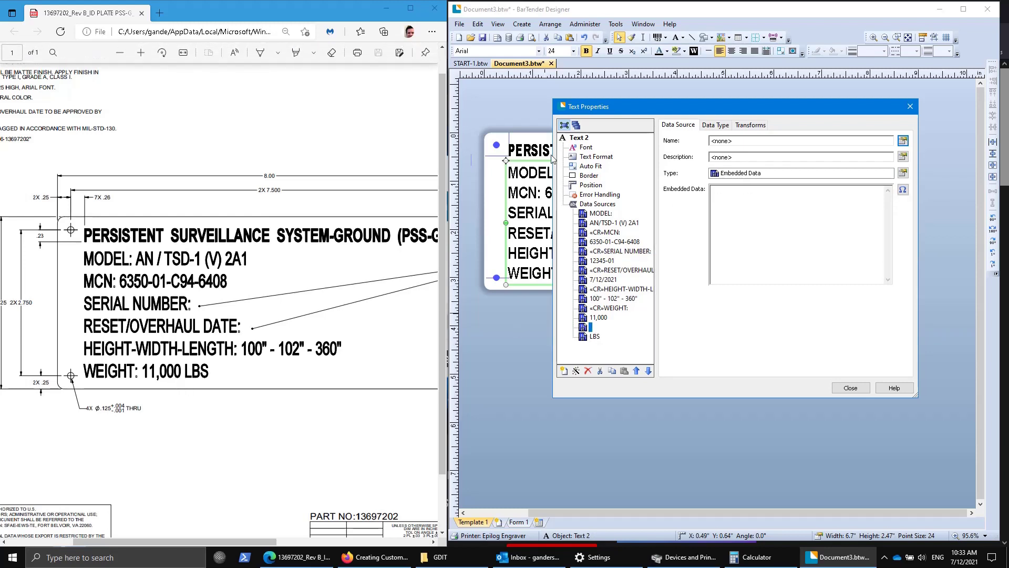
{"action": "left_click", "coordinate": [594, 214]}
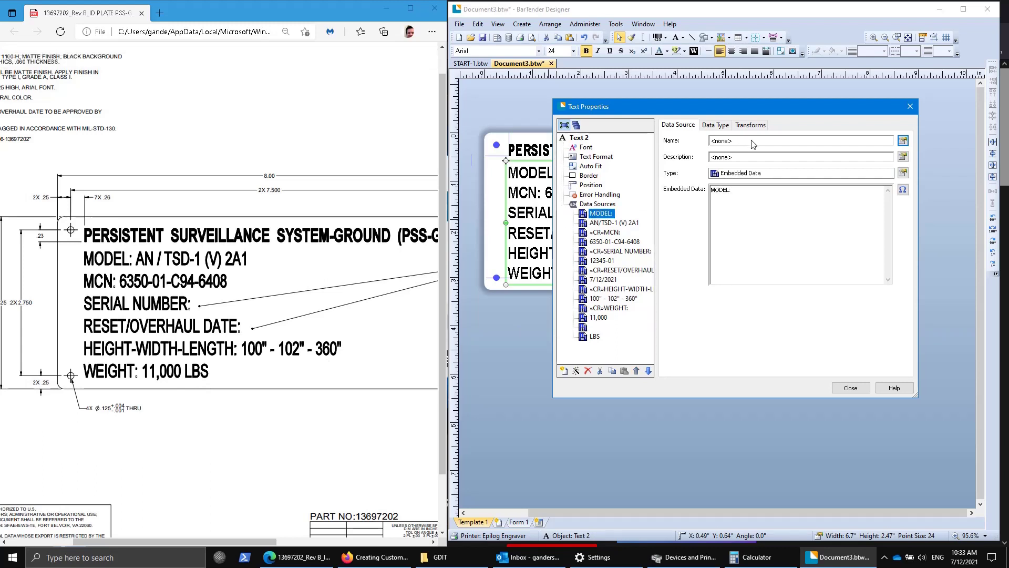
Rename the value data sources to model, nsn, sn, dro, size, wgt and unt.
{"action": "left_click", "coordinate": [604, 225]}
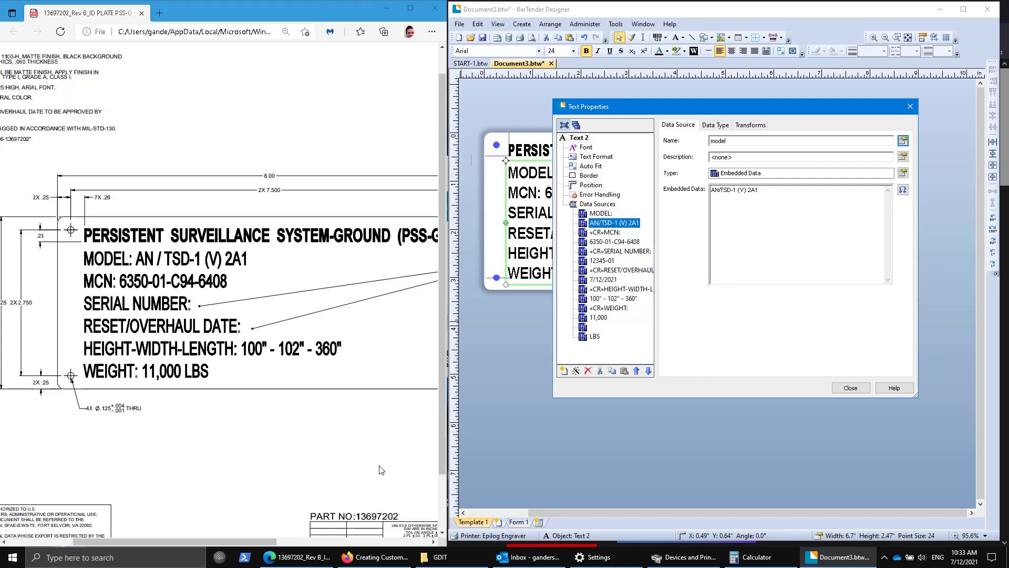
{"action": "left_click", "coordinate": [615, 242]}
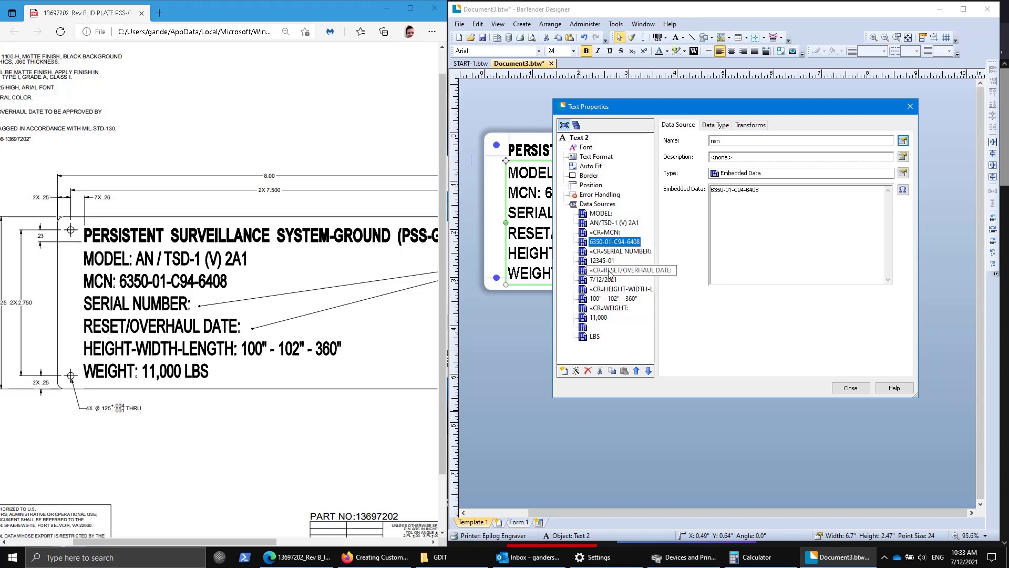
{"action": "left_click", "coordinate": [606, 261]}
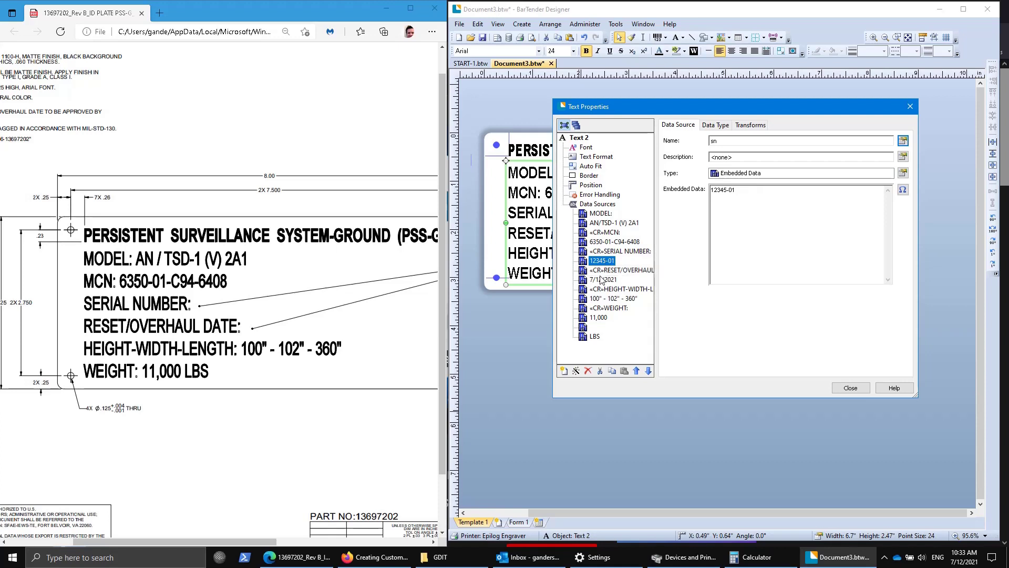
{"action": "left_click", "coordinate": [602, 281]}
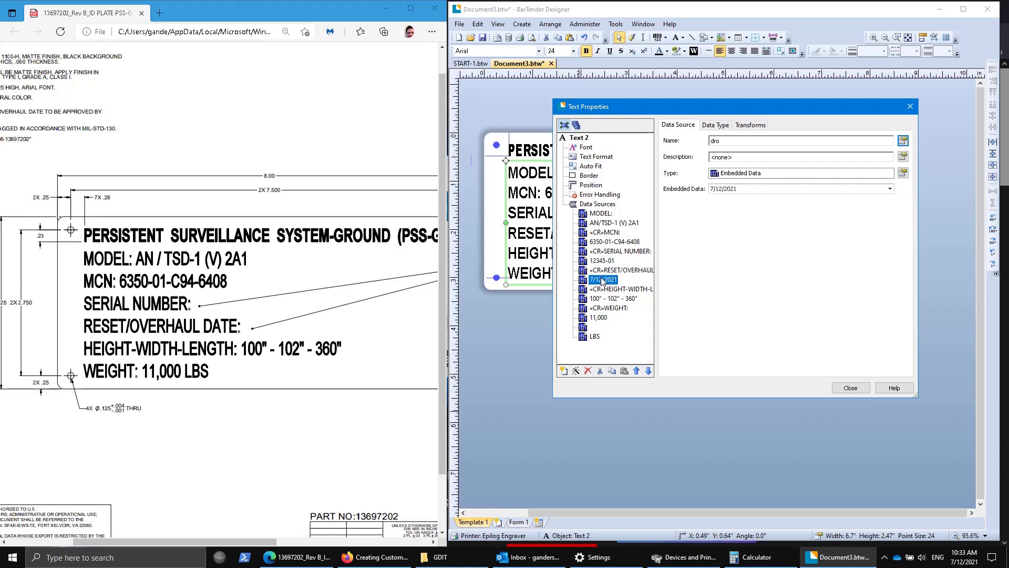
{"action": "left_click", "coordinate": [614, 299]}
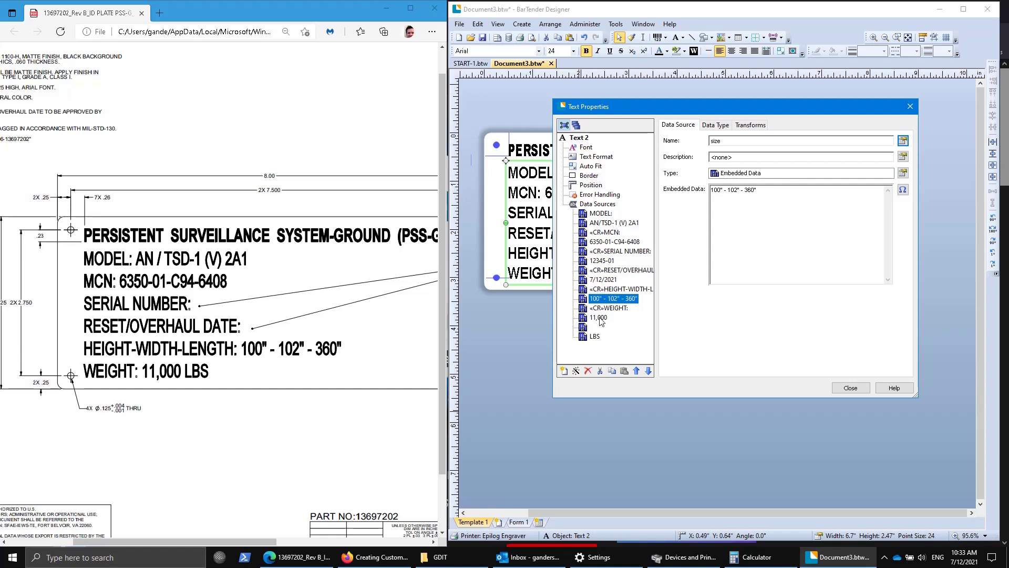
{"action": "left_click", "coordinate": [599, 318]}
{"action": "left_click", "coordinate": [595, 337]}
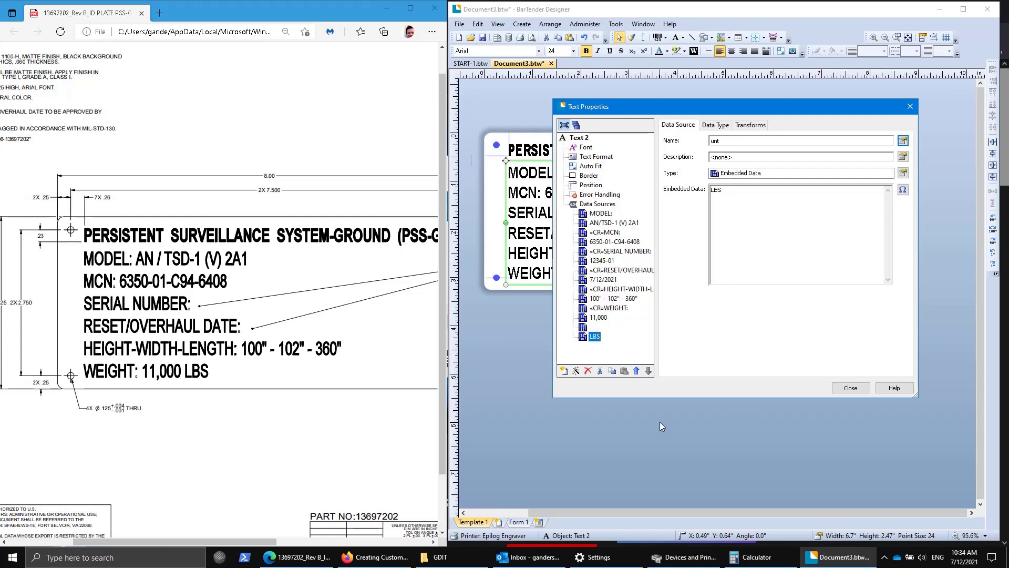
{"action": "left_click", "coordinate": [844, 387]}
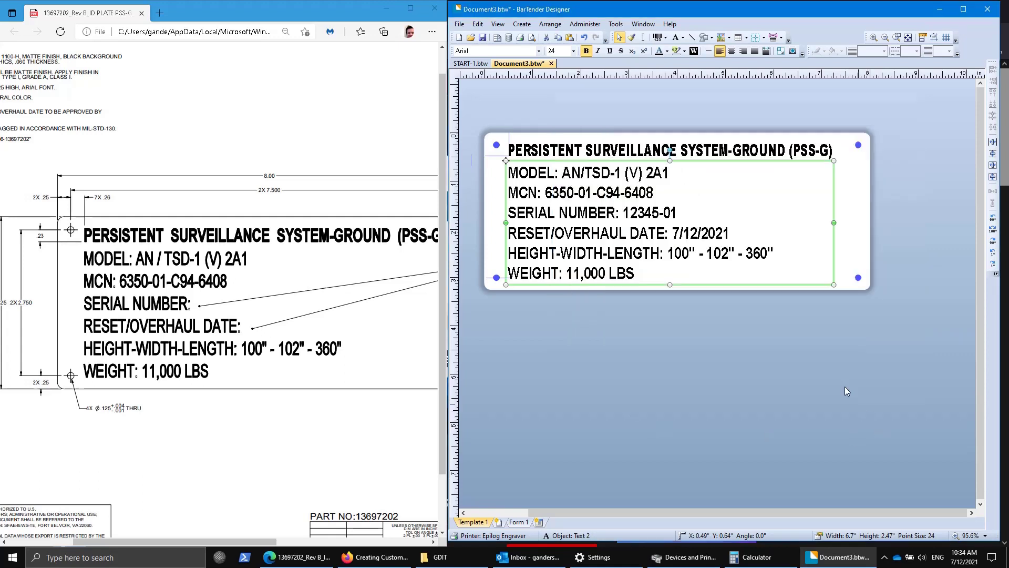
Move the plate's bottom-left corner mark slightly down and to the left.
{"action": "left_click", "coordinate": [793, 394]}
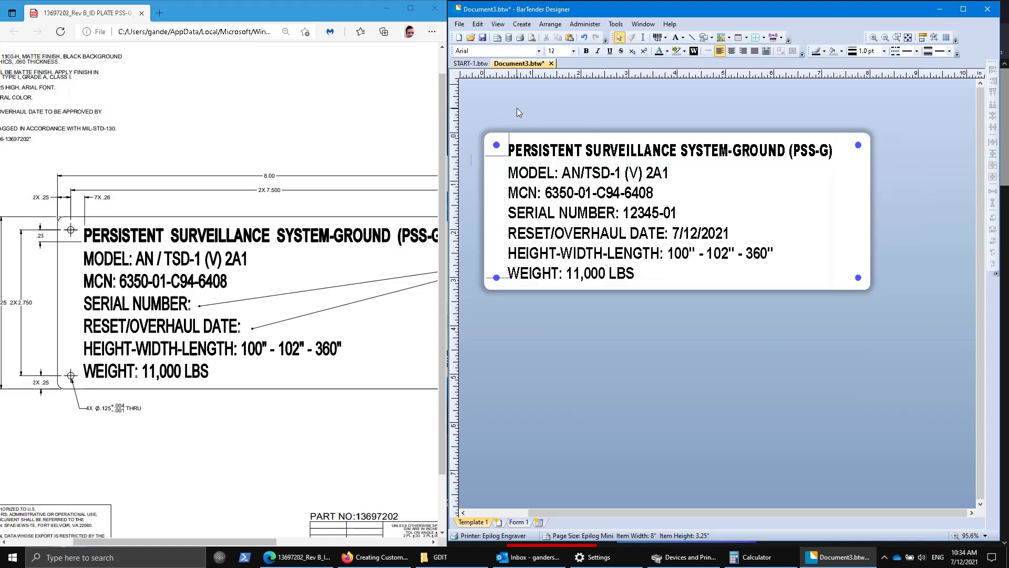
{"action": "left_click_drag", "start_coordinate": [518, 112], "coordinate": [481, 331]}
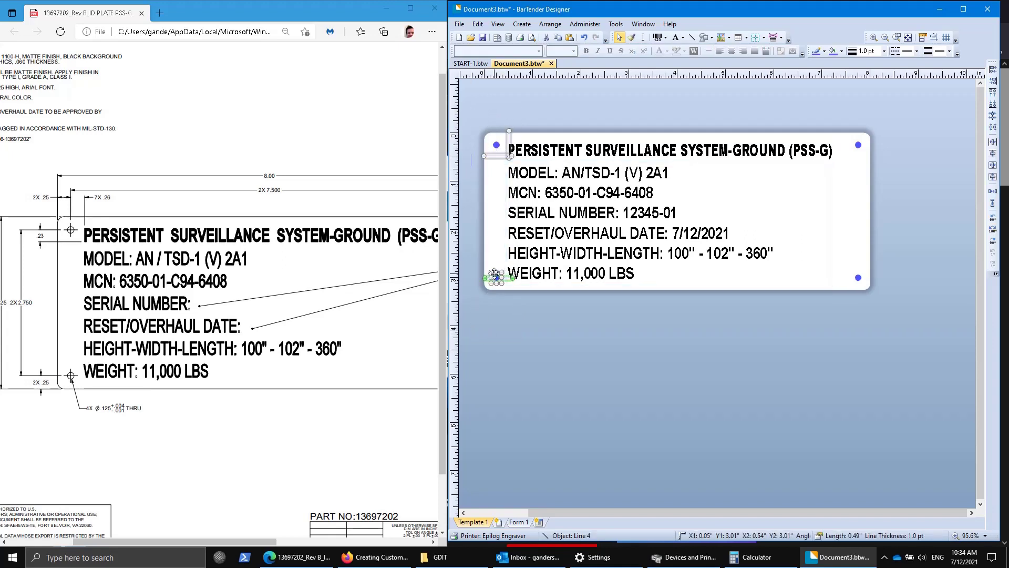
{"action": "mouse_move", "coordinate": [496, 289]}
{"action": "left_mouse_down"}
{"action": "mouse_move", "coordinate": [467, 284]}
{"action": "mouse_move", "coordinate": [498, 285]}
{"action": "left_mouse_up"}
{"action": "left_click", "coordinate": [618, 351]}
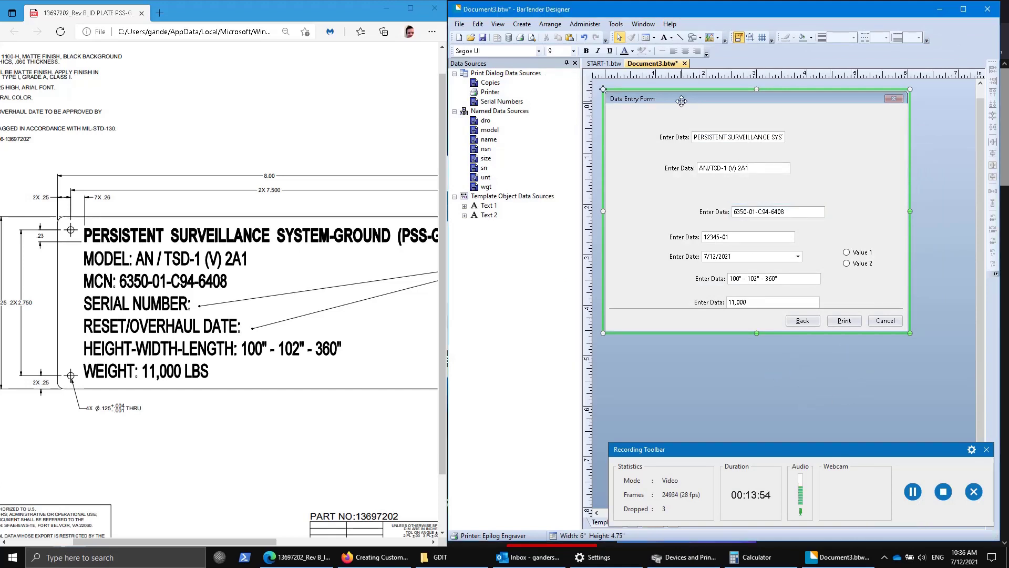
Narrow the Data Sources panel, glance at Template 1, and return to the Form 1 view.
{"action": "left_click", "coordinate": [924, 448]}
{"action": "left_click_drag", "start_coordinate": [217, 553], "coordinate": [266, 535]}
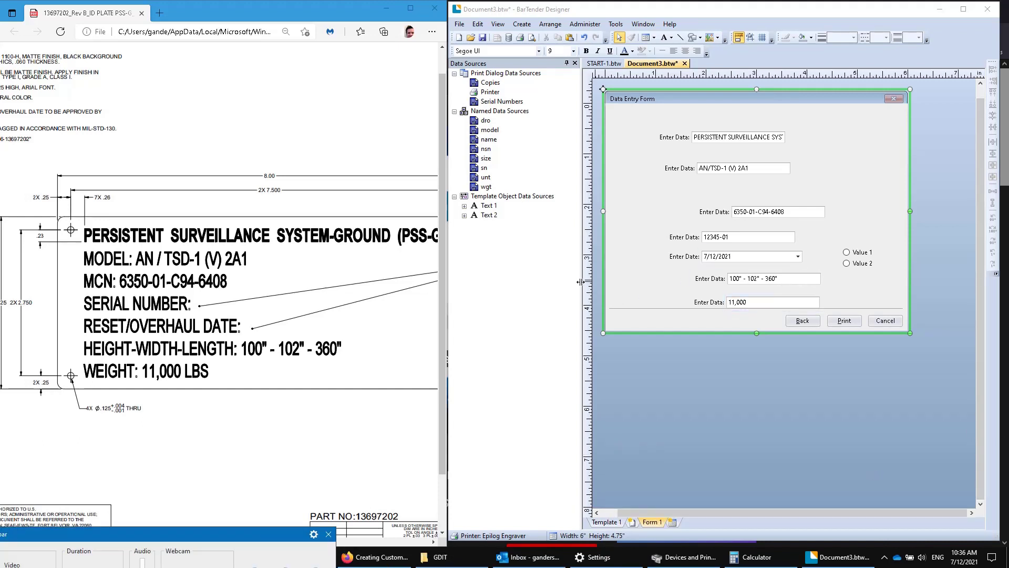
{"action": "left_click_drag", "start_coordinate": [580, 281], "coordinate": [555, 283]}
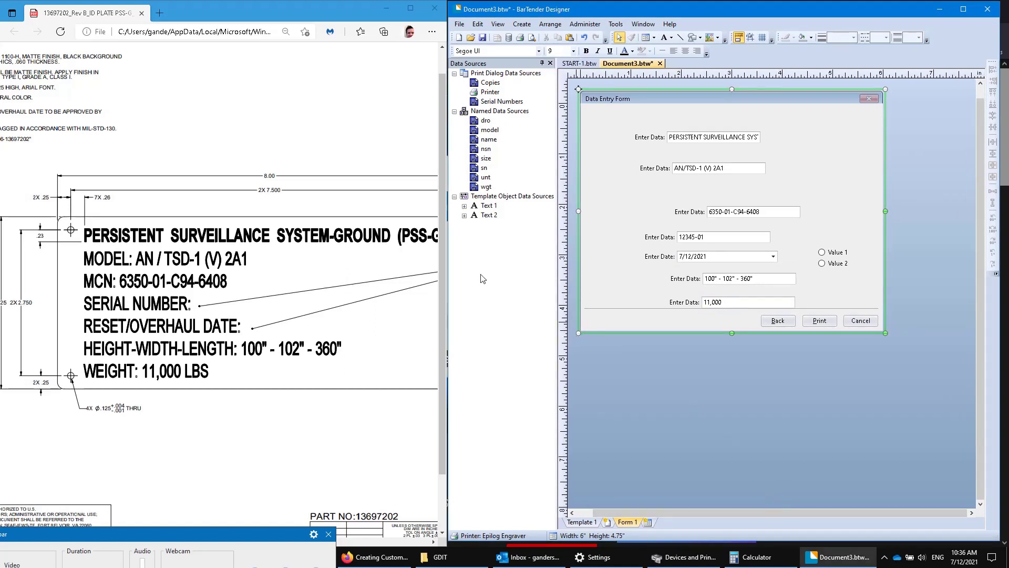
{"action": "left_click", "coordinate": [587, 522]}
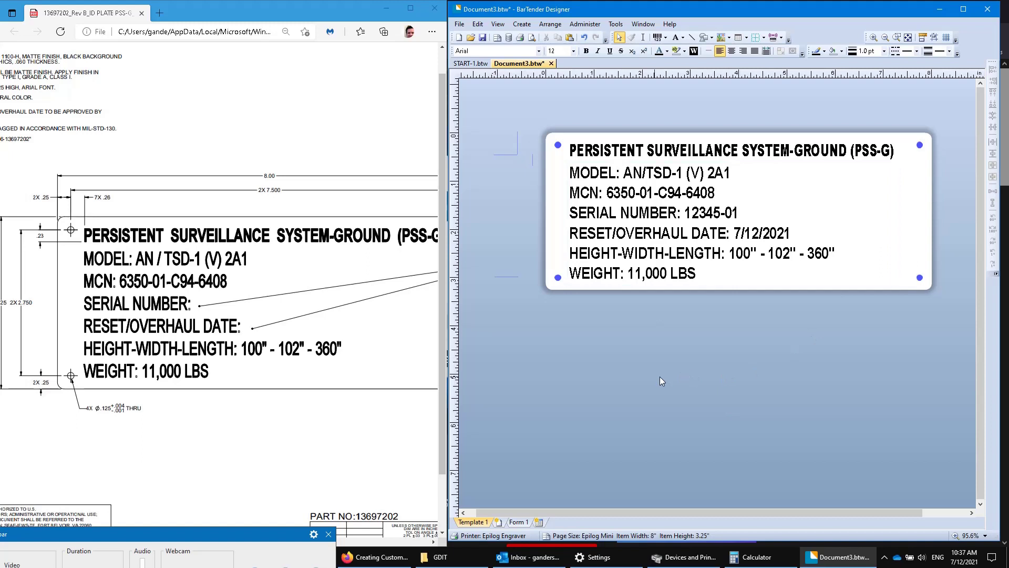
{"action": "left_click", "coordinate": [520, 522]}
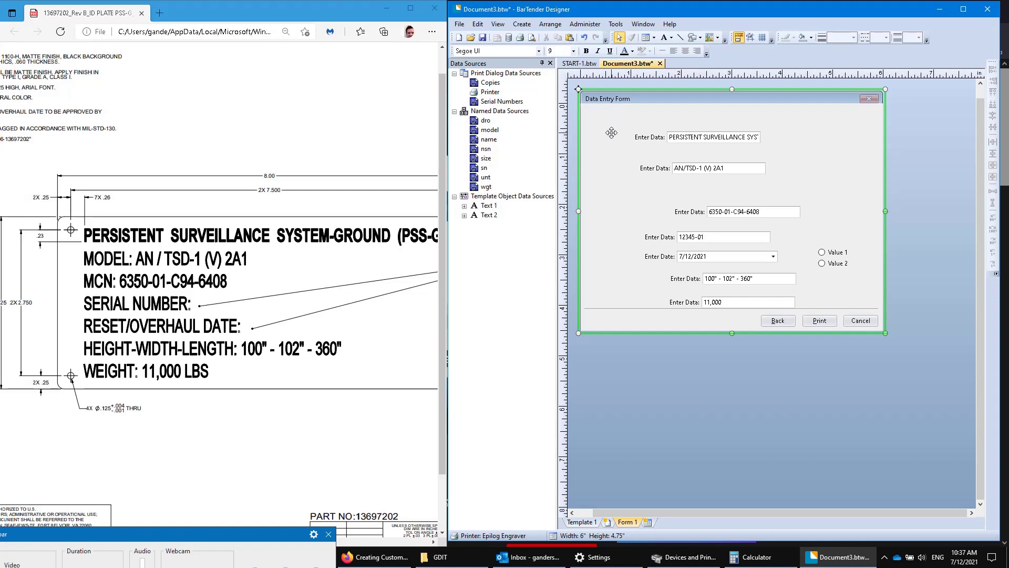
Delete the top two Enter Data fields from the form.
{"action": "left_click_drag", "start_coordinate": [796, 142], "coordinate": [796, 188]}
{"action": "key", "text": "Delete"}
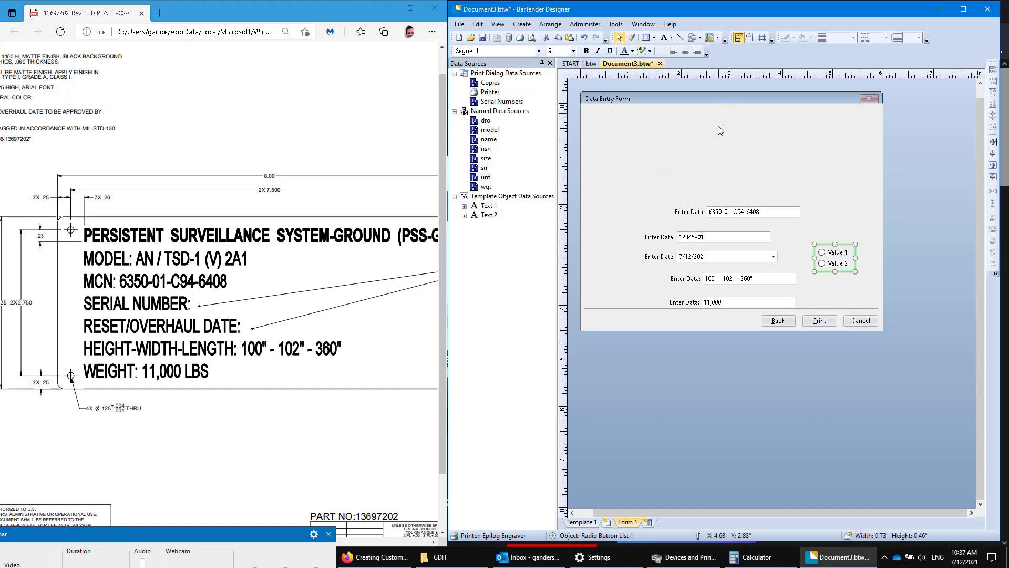
{"action": "left_click", "coordinate": [522, 24]}
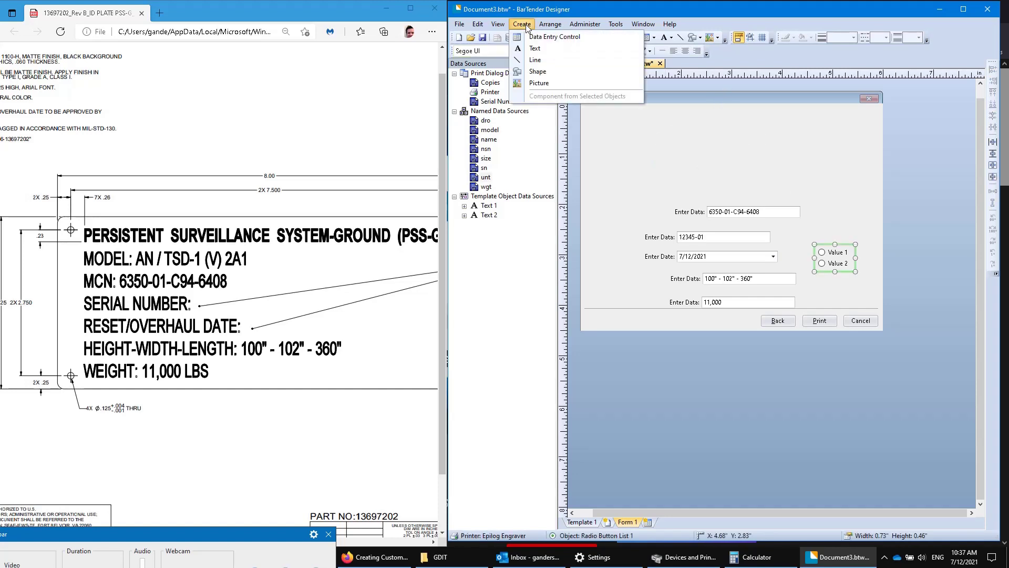
{"action": "left_click", "coordinate": [714, 130]}
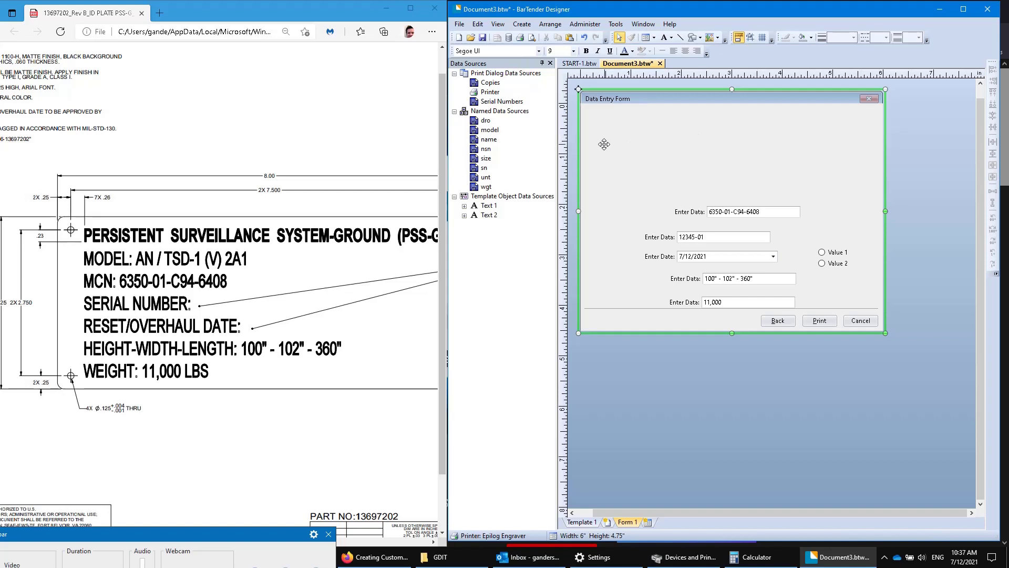
Drag the 'name' data source onto the form to create its entry control.
{"action": "left_click", "coordinate": [498, 24]}
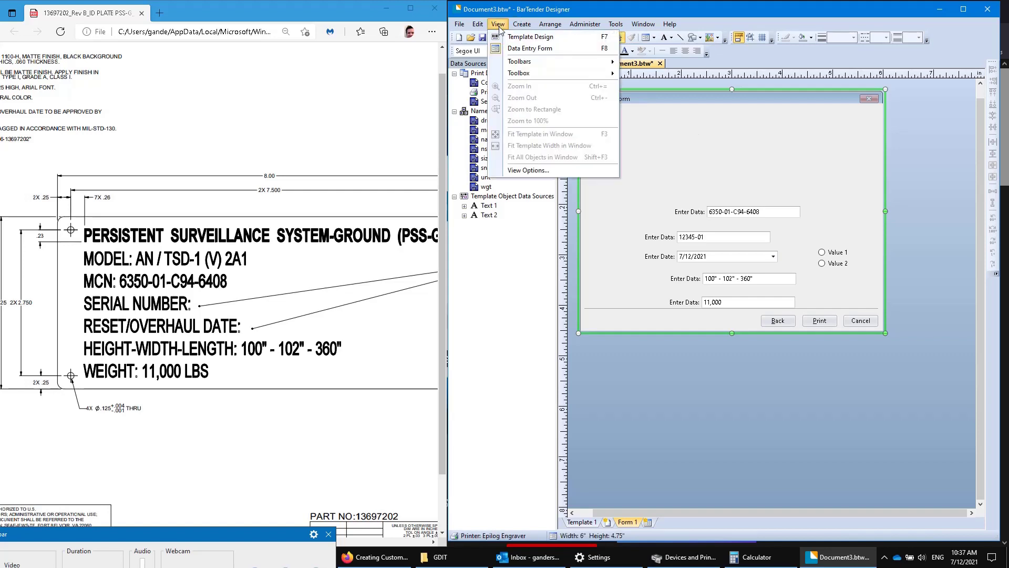
{"action": "mouse_move", "coordinate": [542, 74]}
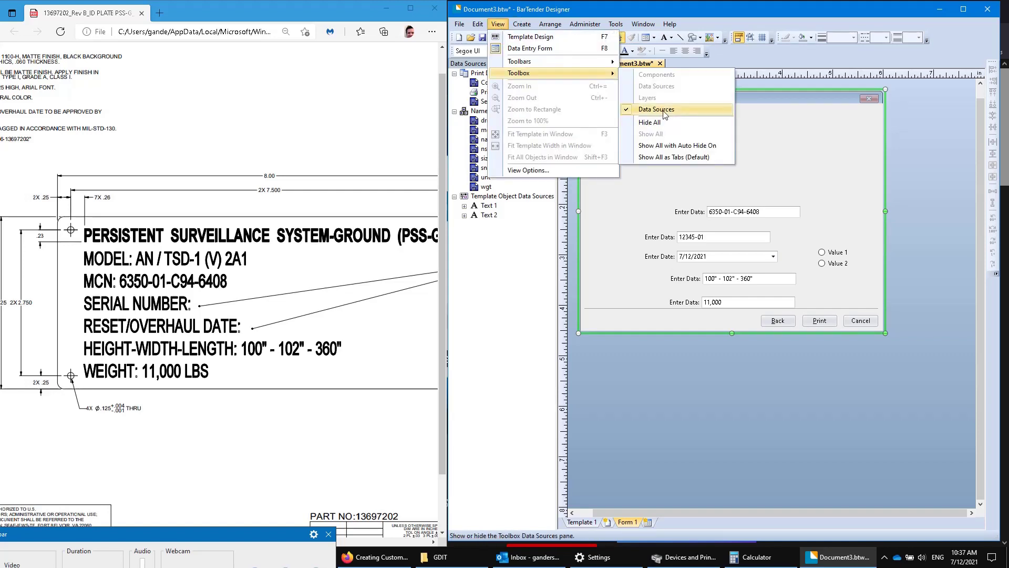
{"action": "left_click", "coordinate": [511, 276]}
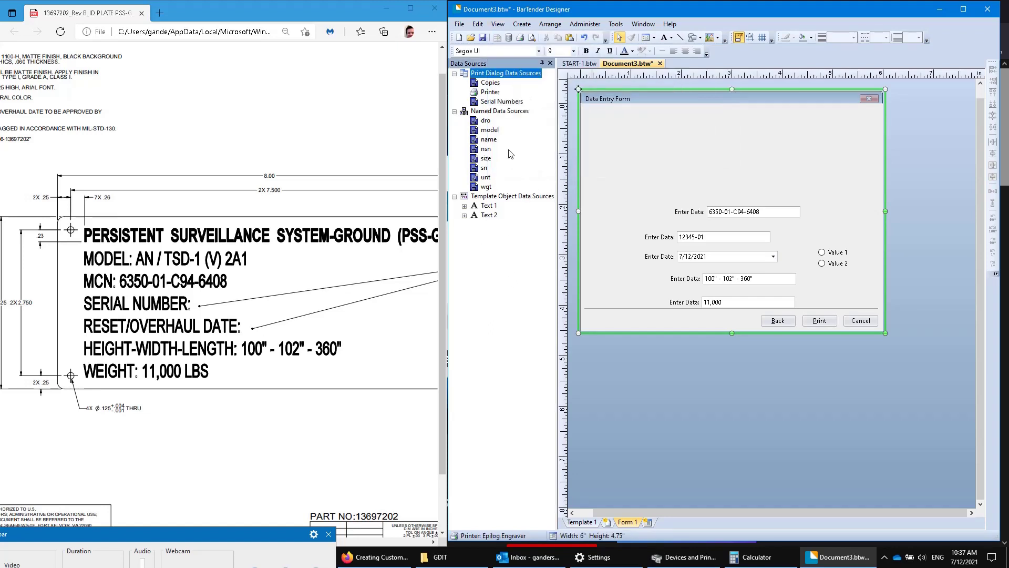
{"action": "mouse_move", "coordinate": [486, 143]}
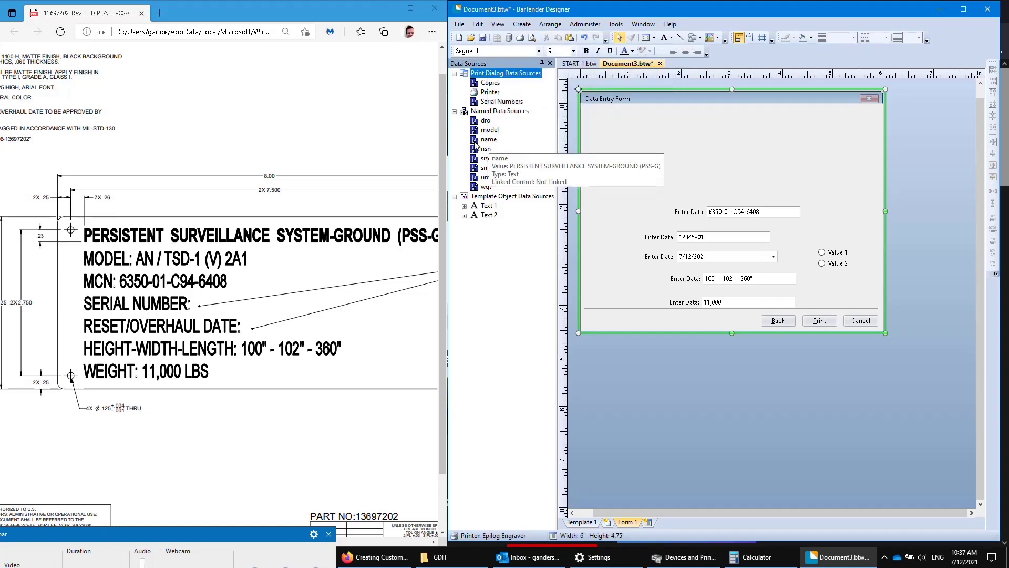
{"action": "left_click_drag", "start_coordinate": [475, 142], "coordinate": [719, 337]}
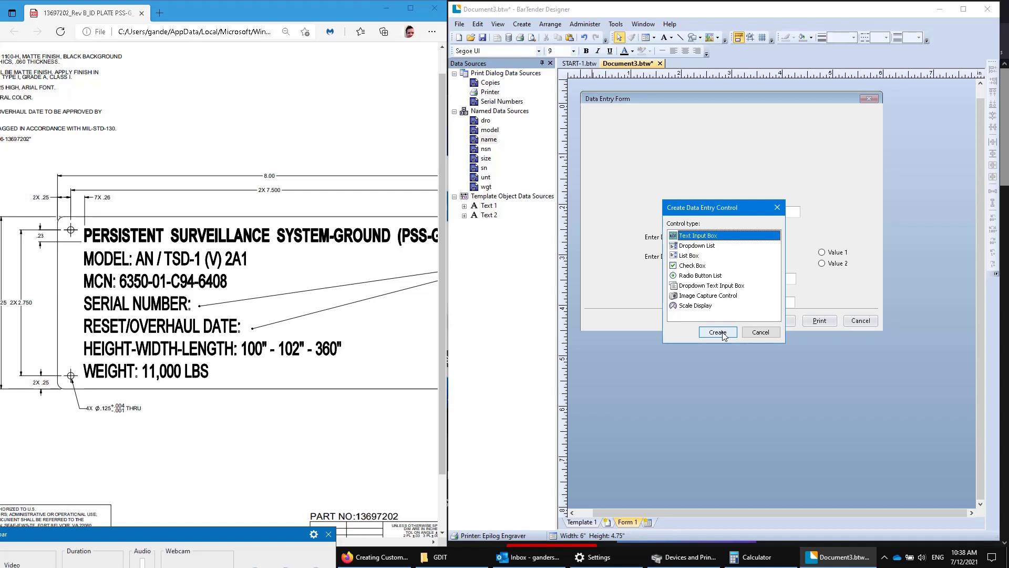
Create text input boxes for the 'name' title and the 'model' data source.
{"action": "left_click", "coordinate": [718, 332]}
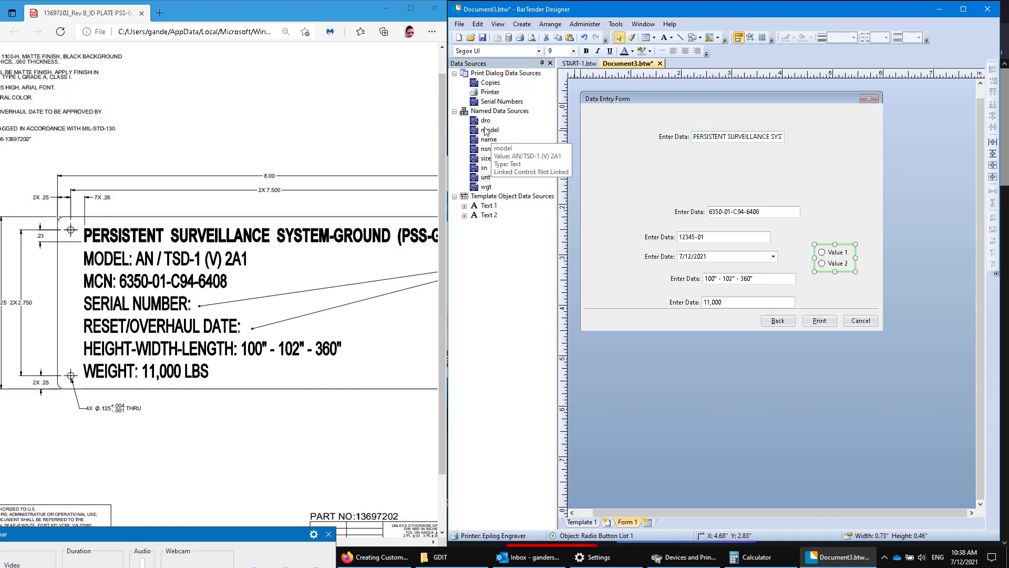
{"action": "left_click_drag", "start_coordinate": [474, 134], "coordinate": [662, 174]}
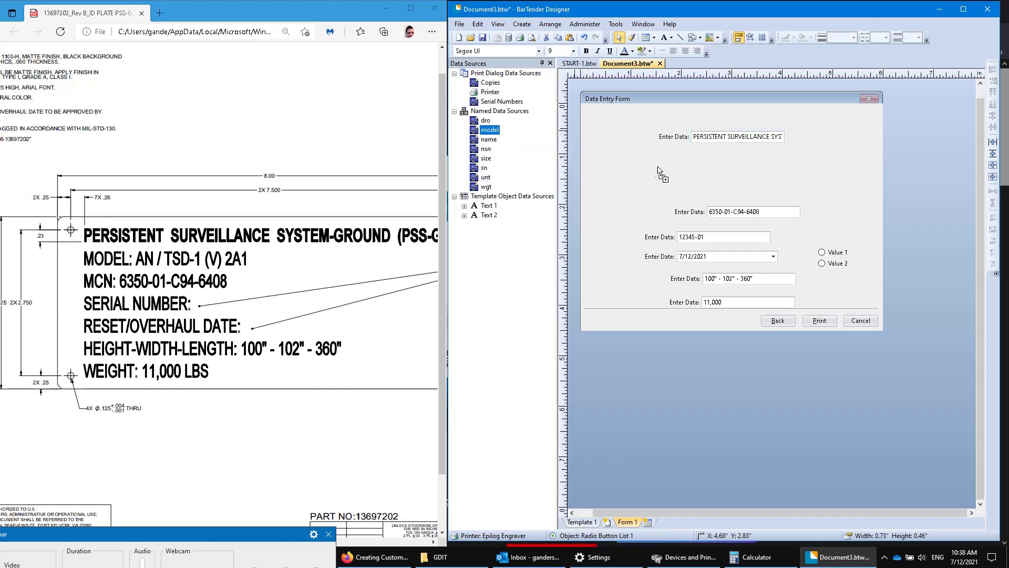
{"action": "left_click", "coordinate": [717, 333]}
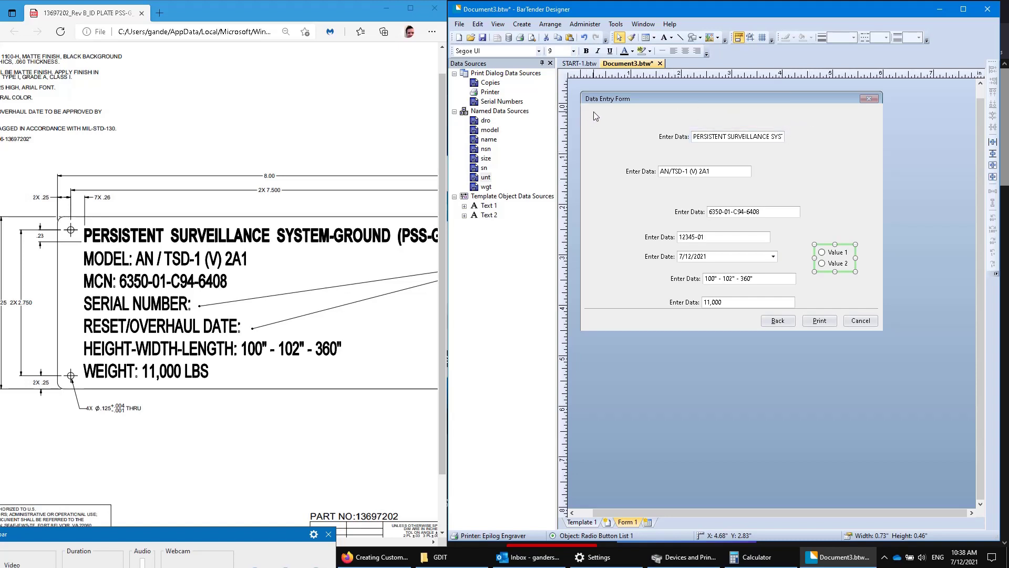
Left-align the form's fields, shift them up-left, and widen the title field.
{"action": "left_click_drag", "start_coordinate": [594, 112], "coordinate": [813, 352]}
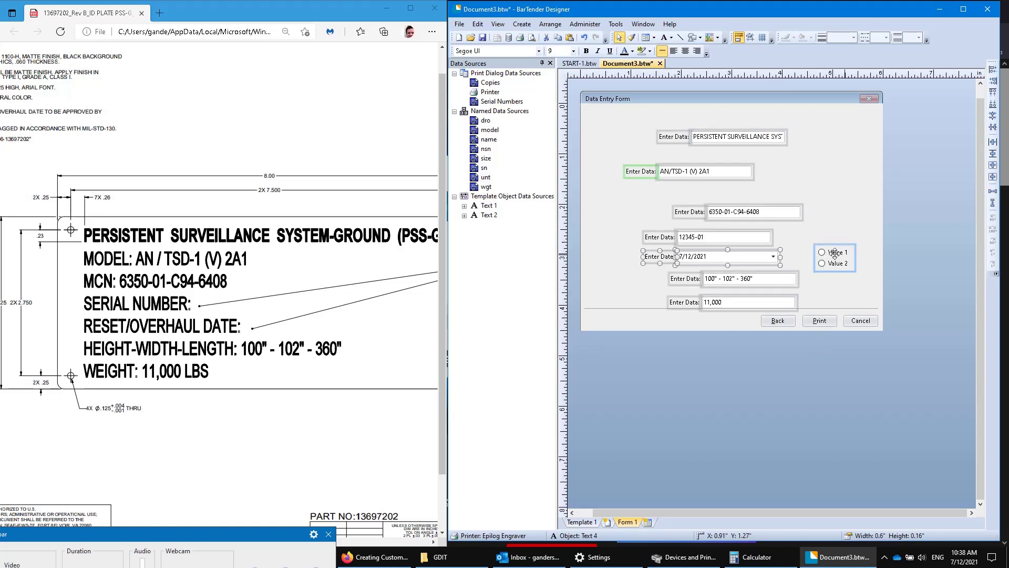
{"action": "left_click", "coordinate": [991, 69]}
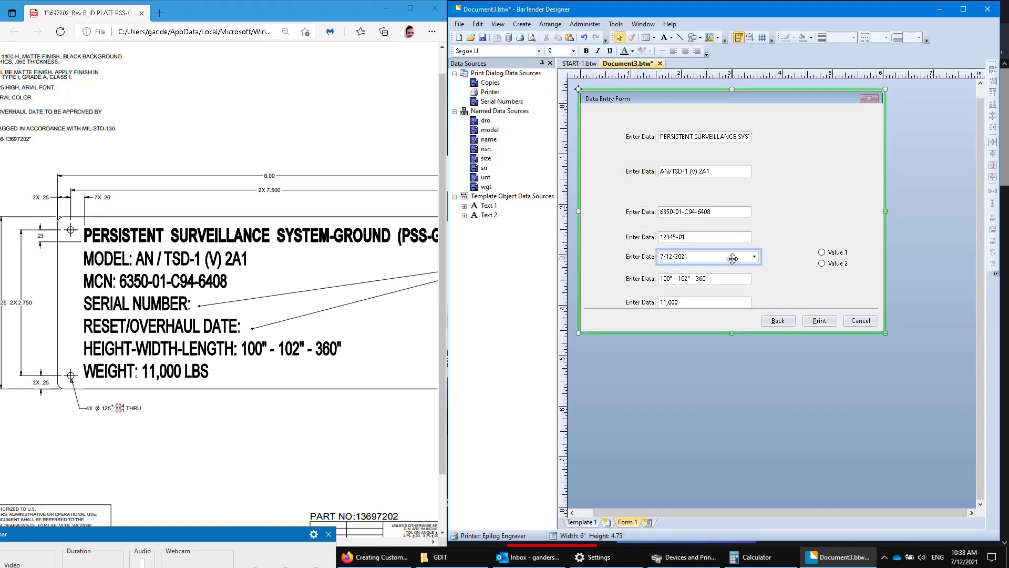
{"action": "left_click_drag", "start_coordinate": [733, 258], "coordinate": [842, 196]}
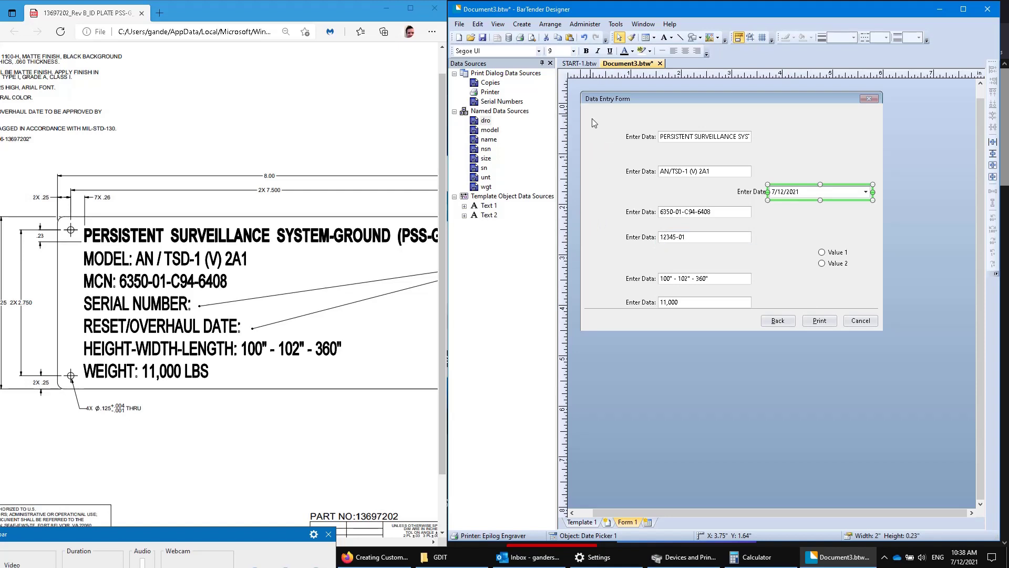
{"action": "left_click_drag", "start_coordinate": [609, 110], "coordinate": [762, 362]}
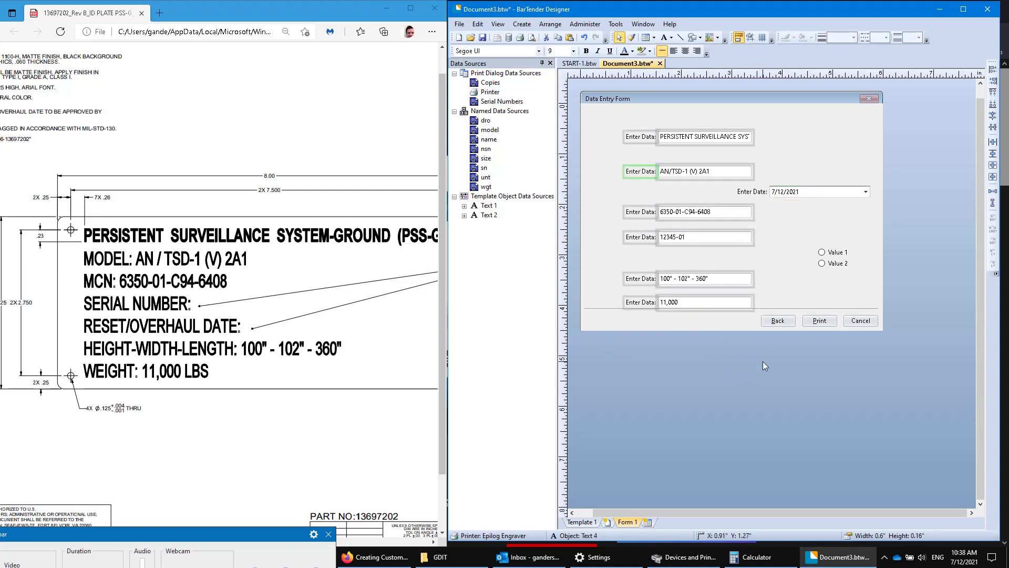
{"action": "left_click_drag", "start_coordinate": [682, 166], "coordinate": [869, 139]}
{"action": "left_click", "coordinate": [699, 128]}
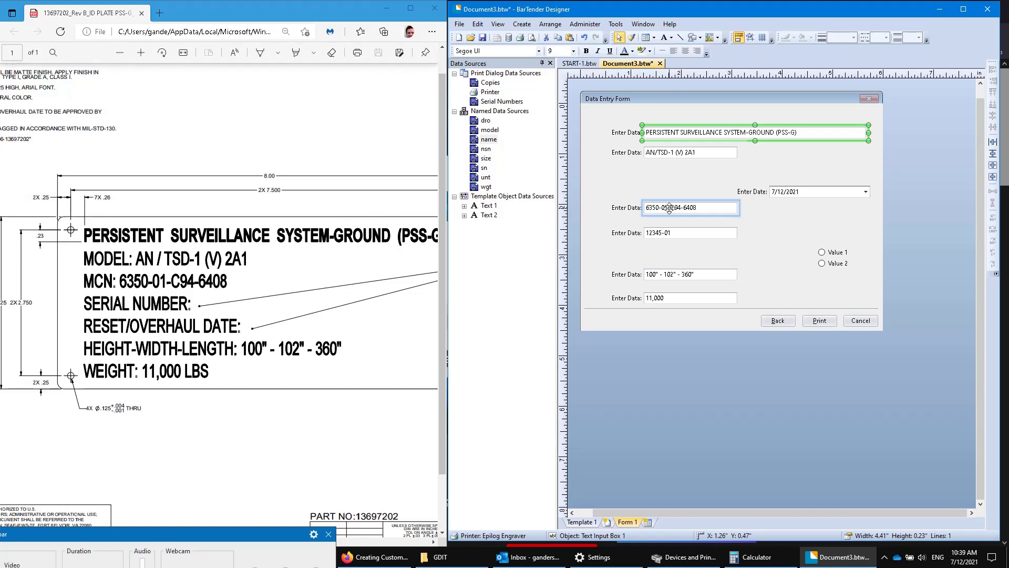
Rearrange fields into rows, with serial number 12345-01 and the date side by side at the bottom.
{"action": "left_click_drag", "start_coordinate": [666, 208], "coordinate": [667, 172]}
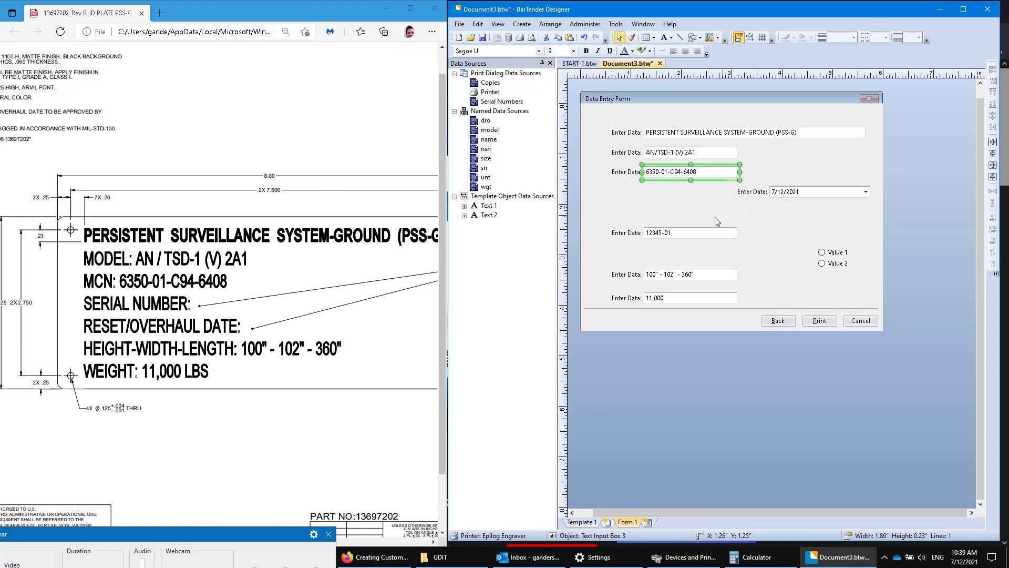
{"action": "left_click_drag", "start_coordinate": [688, 233], "coordinate": [692, 193]}
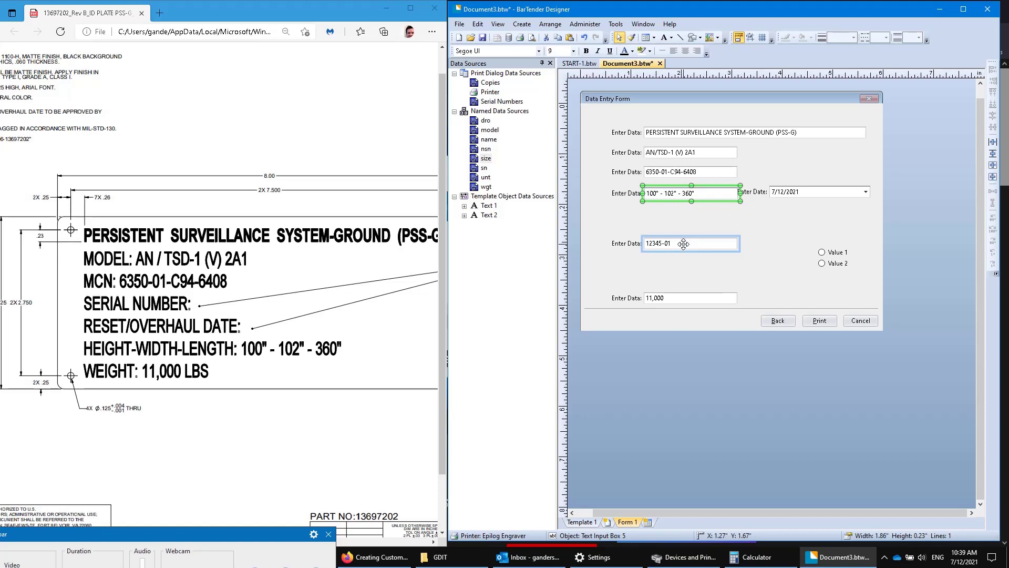
{"action": "left_click_drag", "start_coordinate": [678, 193], "coordinate": [680, 258]}
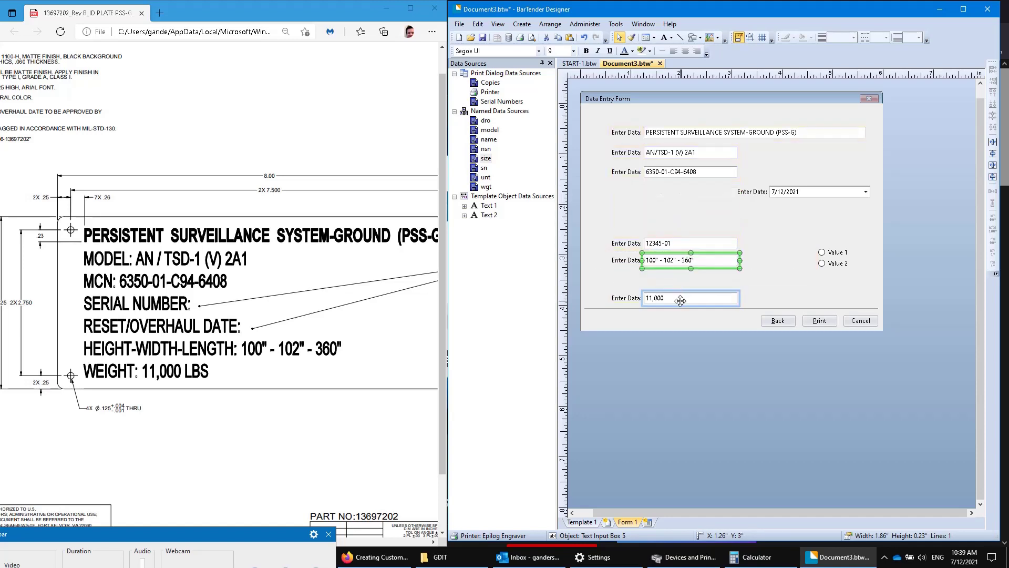
{"action": "left_click_drag", "start_coordinate": [681, 300], "coordinate": [685, 279]}
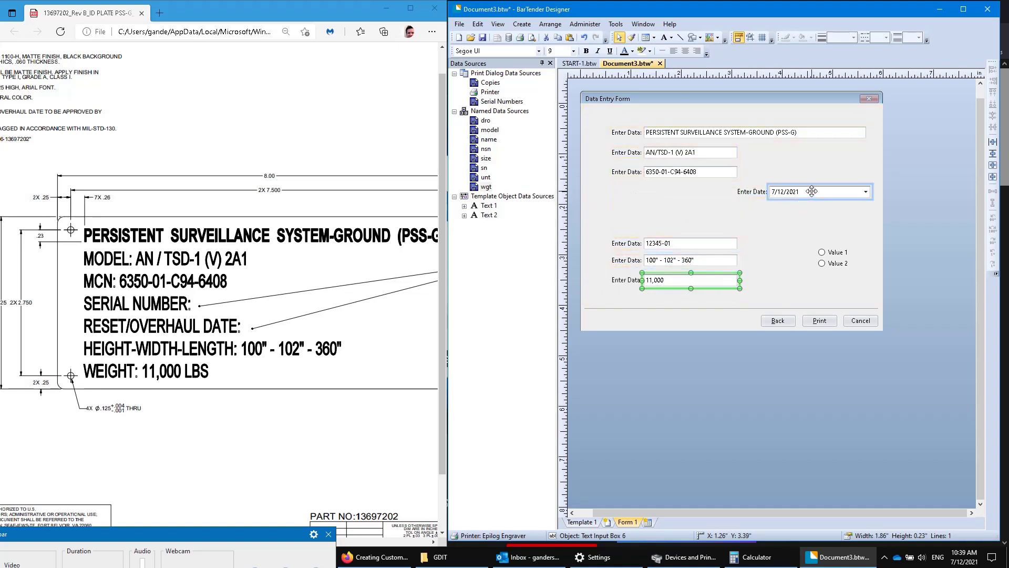
{"action": "left_click_drag", "start_coordinate": [812, 190], "coordinate": [809, 216]}
{"action": "left_click_drag", "start_coordinate": [831, 253], "coordinate": [762, 185]}
{"action": "left_click_drag", "start_coordinate": [674, 287], "coordinate": [673, 205]}
{"action": "left_click_drag", "start_coordinate": [773, 215], "coordinate": [671, 214]}
{"action": "left_click", "coordinate": [670, 208]}
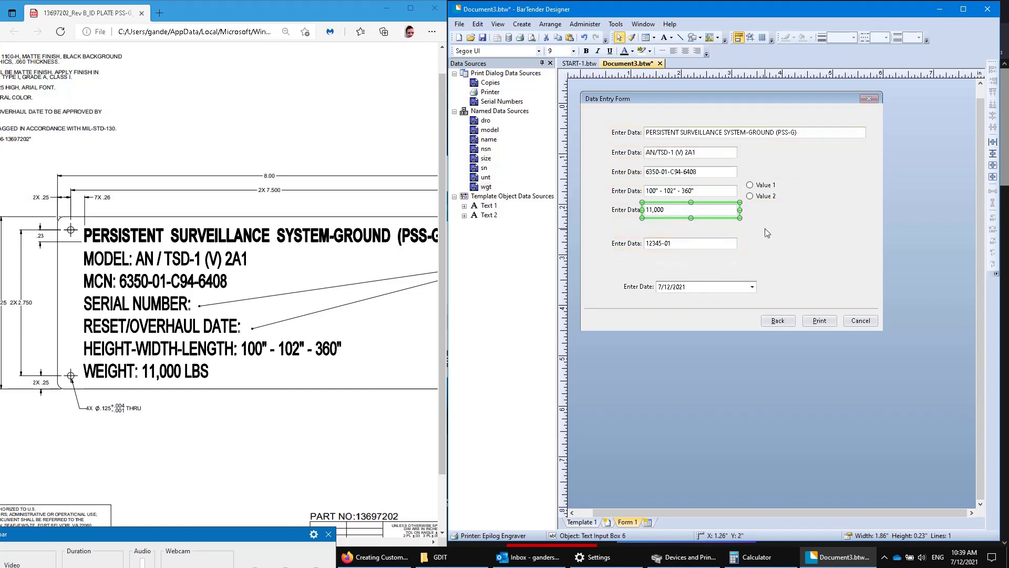
{"action": "left_click_drag", "start_coordinate": [762, 191], "coordinate": [761, 211]}
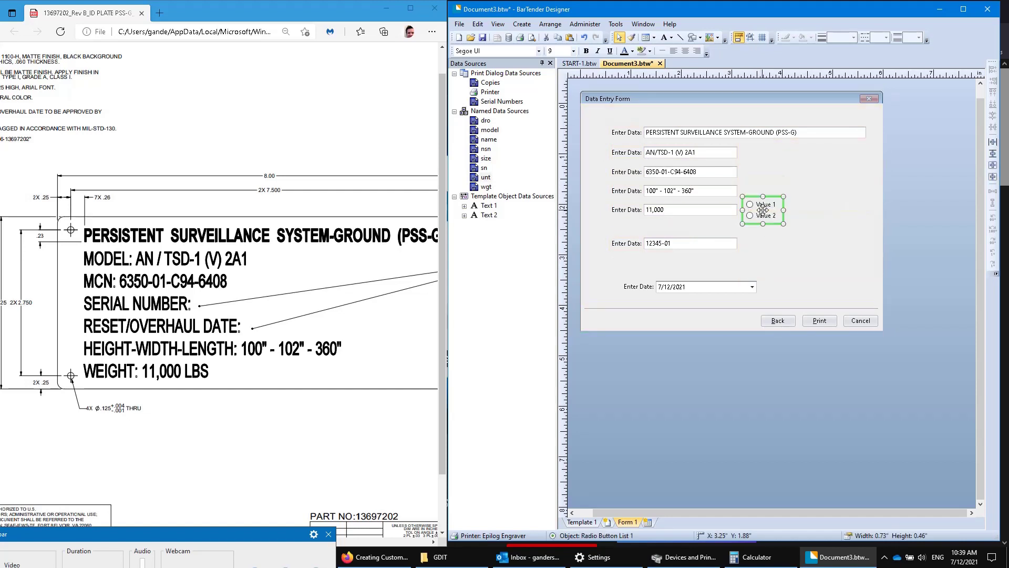
{"action": "left_click_drag", "start_coordinate": [669, 243], "coordinate": [613, 256]}
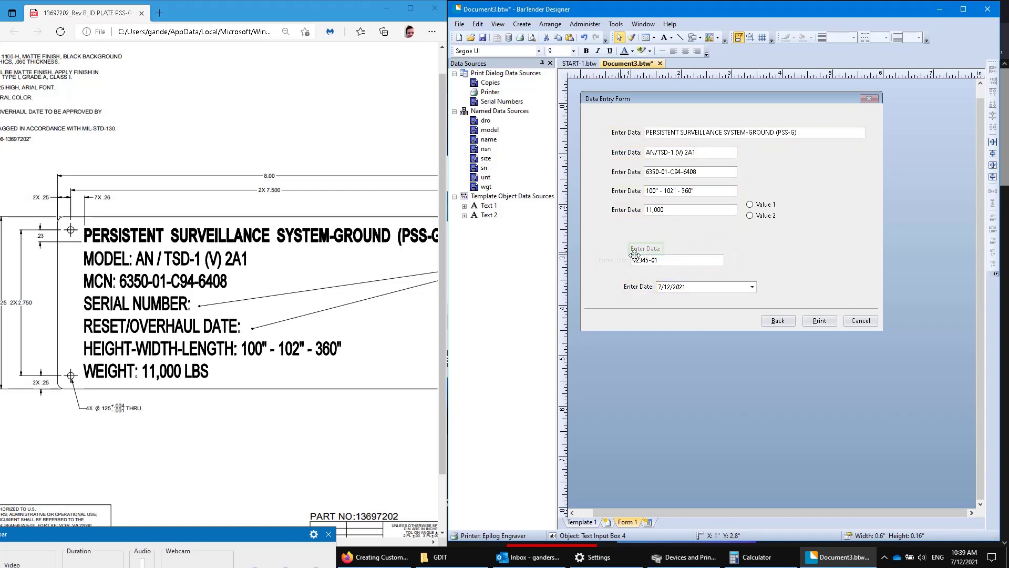
{"action": "left_click_drag", "start_coordinate": [654, 289], "coordinate": [752, 254]}
Make all form labels and fields bold at 10 pt.
{"action": "left_click", "coordinate": [704, 289]}
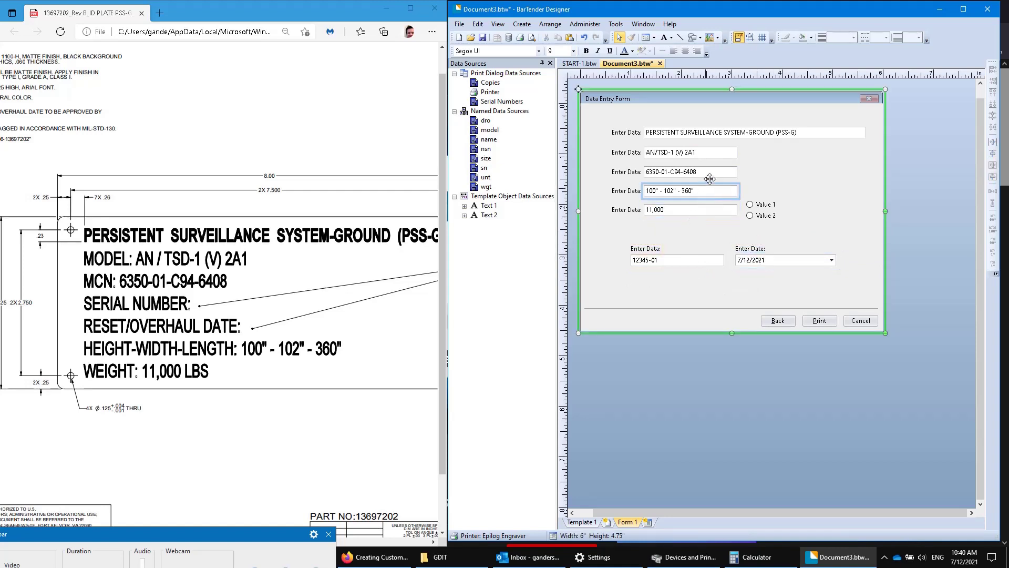
{"action": "left_click_drag", "start_coordinate": [600, 116], "coordinate": [878, 295]}
{"action": "left_click", "coordinate": [586, 51]}
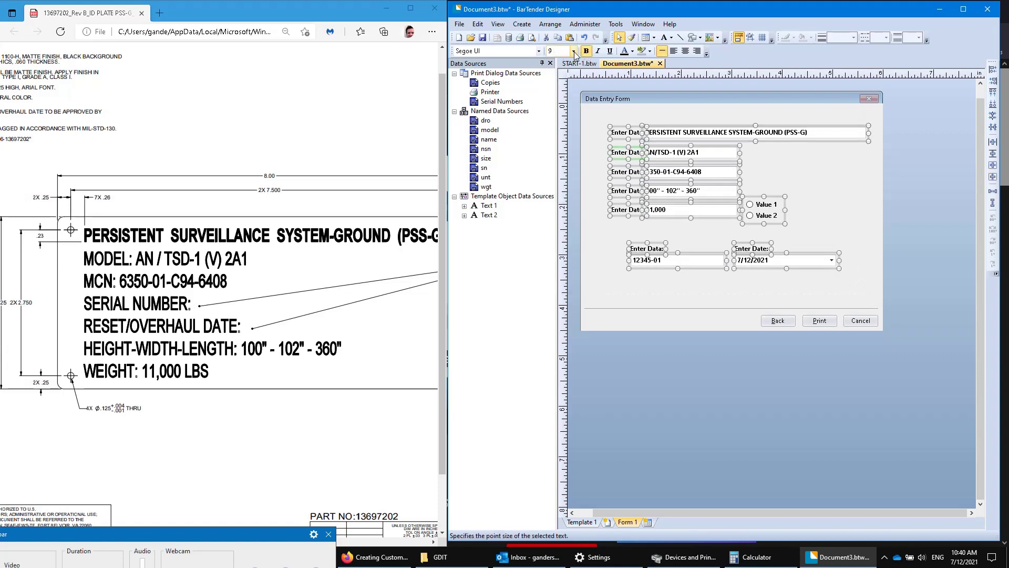
{"action": "left_click", "coordinate": [574, 51]}
{"action": "left_click", "coordinate": [562, 79]}
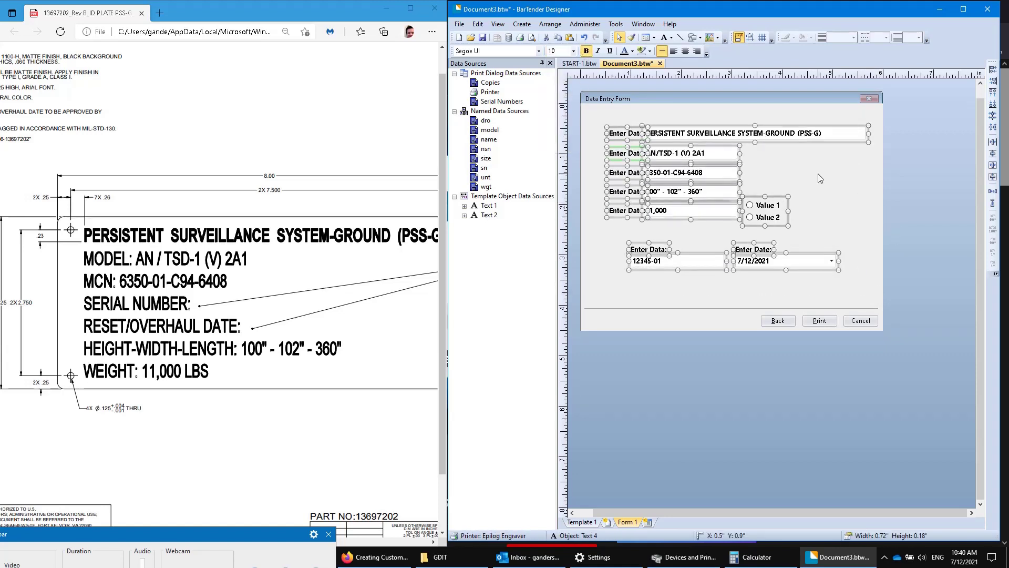
{"action": "left_click", "coordinate": [826, 189]}
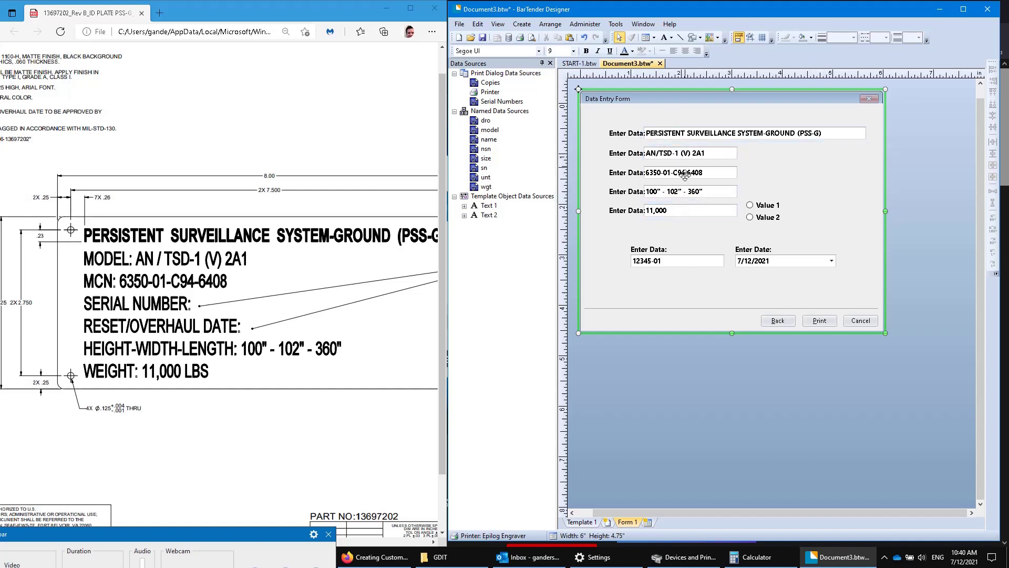
Set the title entry field to read-only.
{"action": "double_click", "coordinate": [679, 132]}
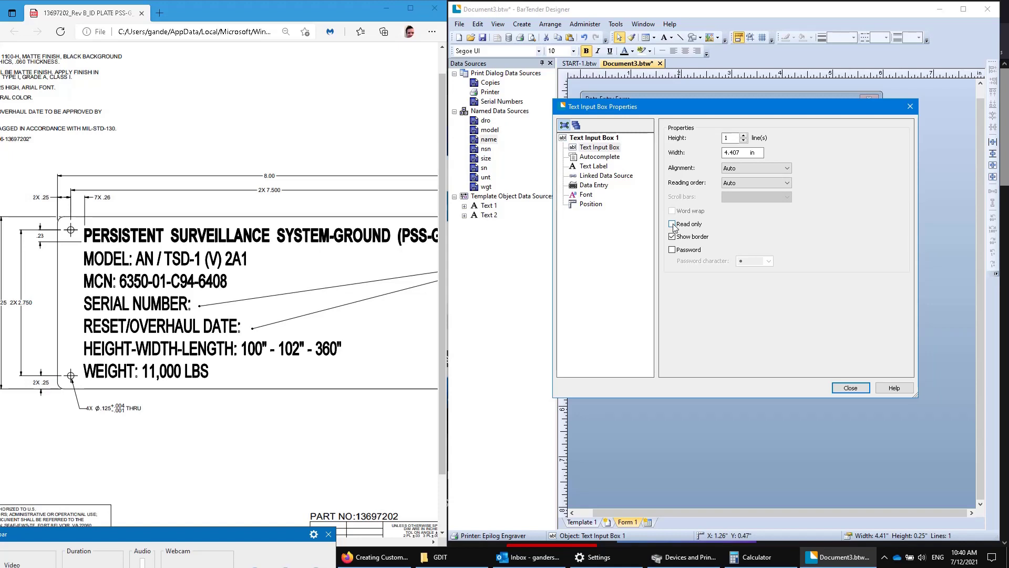
{"action": "left_click", "coordinate": [607, 176]}
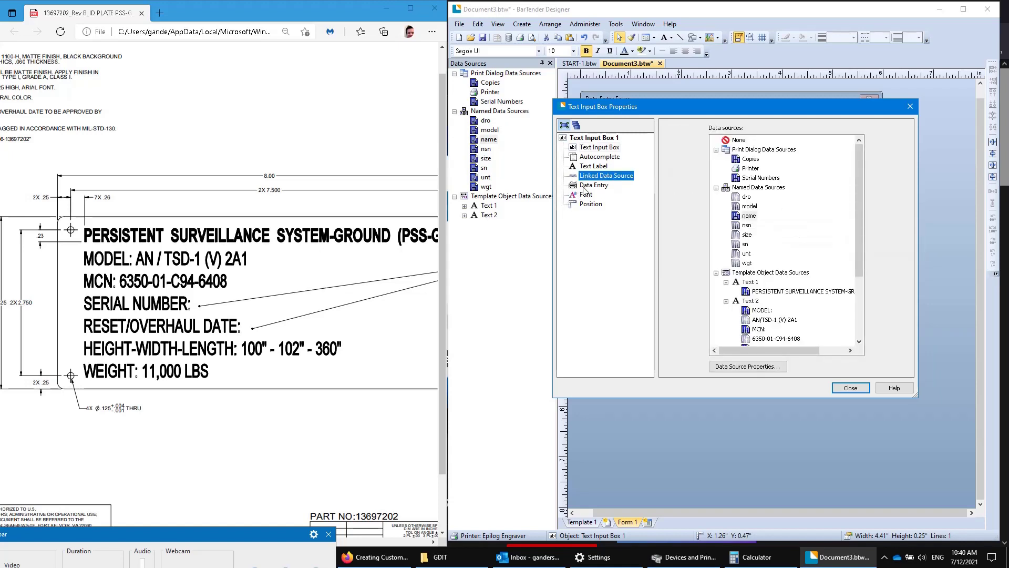
{"action": "left_click", "coordinate": [590, 138]}
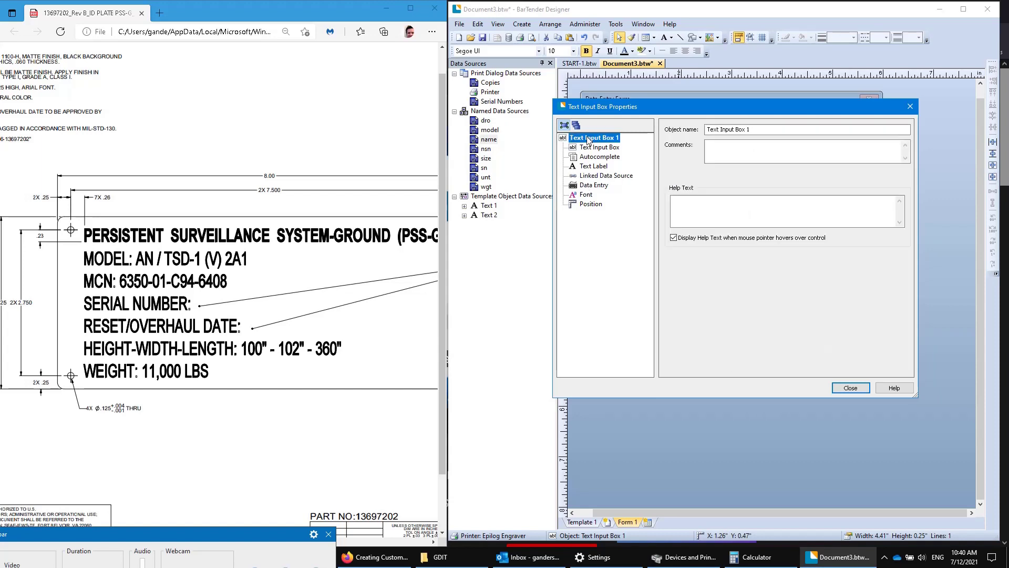
{"action": "left_click", "coordinate": [594, 148]}
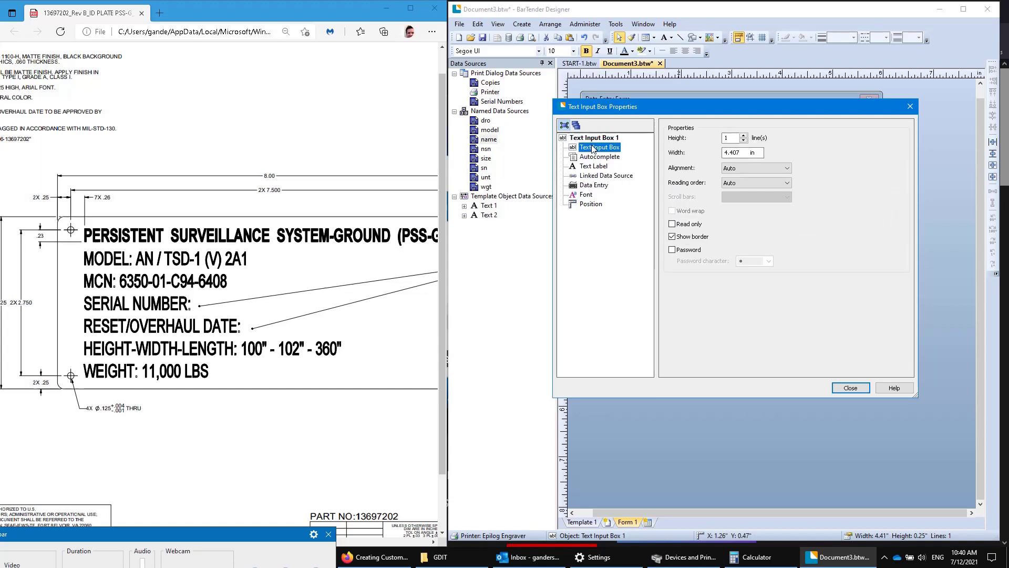
{"action": "left_click", "coordinate": [672, 224]}
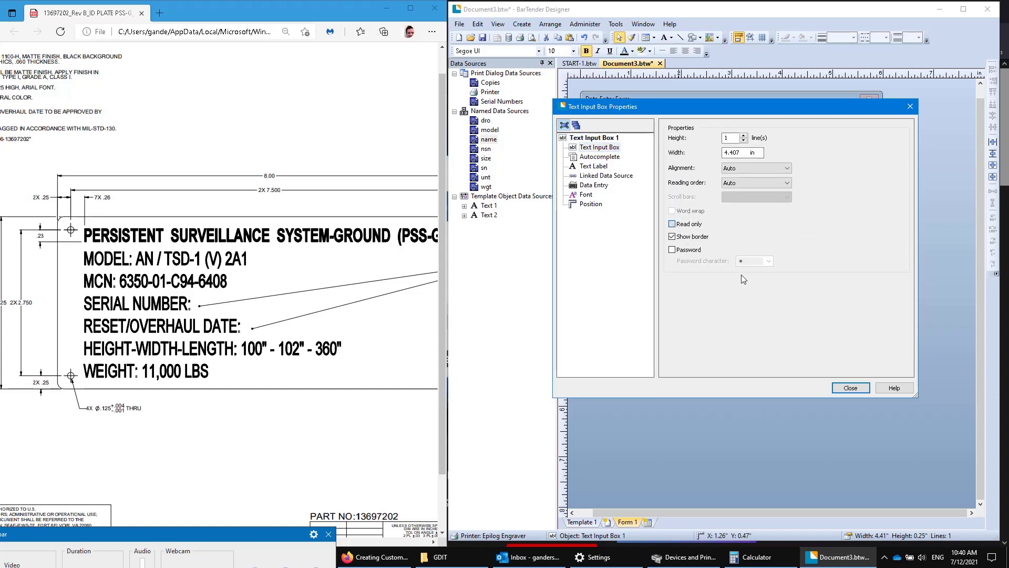
{"action": "left_click", "coordinate": [851, 388]}
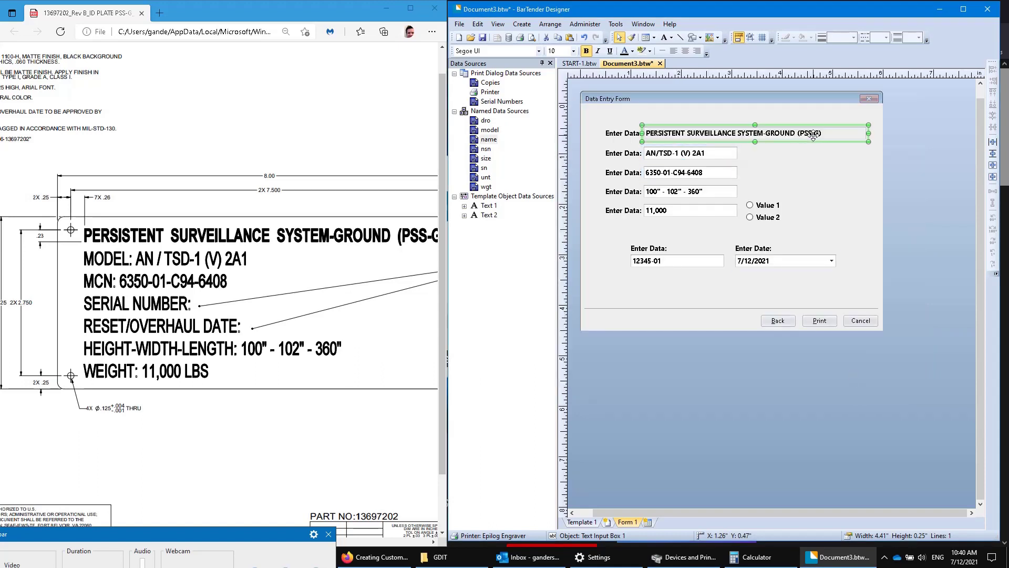
Set the model, MCN, dimensions and 11,000 weight fields to read-only.
{"action": "left_click", "coordinate": [721, 155]}
{"action": "double_click", "coordinate": [726, 153]}
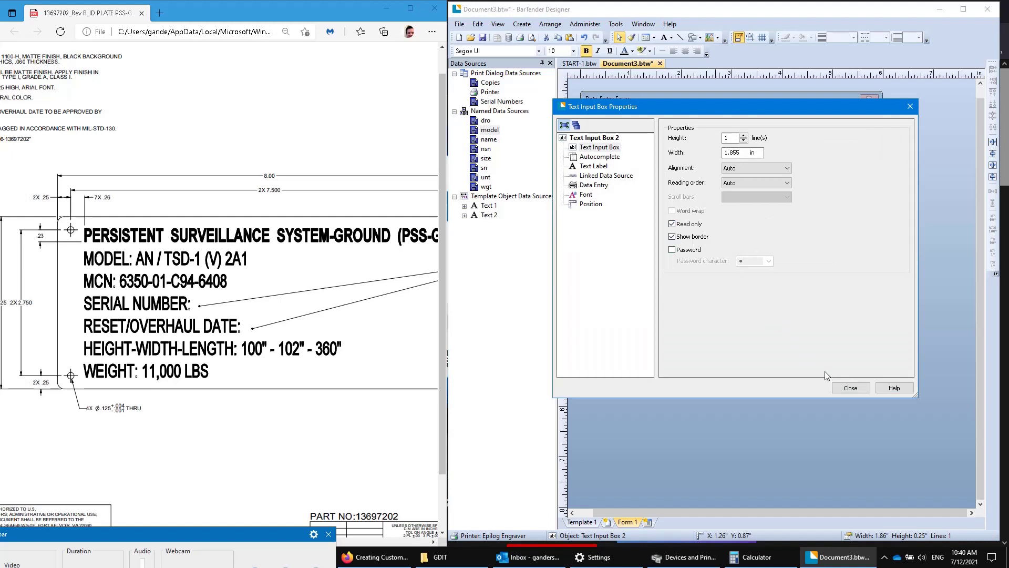
{"action": "left_click", "coordinate": [850, 387]}
{"action": "left_click", "coordinate": [707, 169]}
{"action": "double_click", "coordinate": [707, 169]}
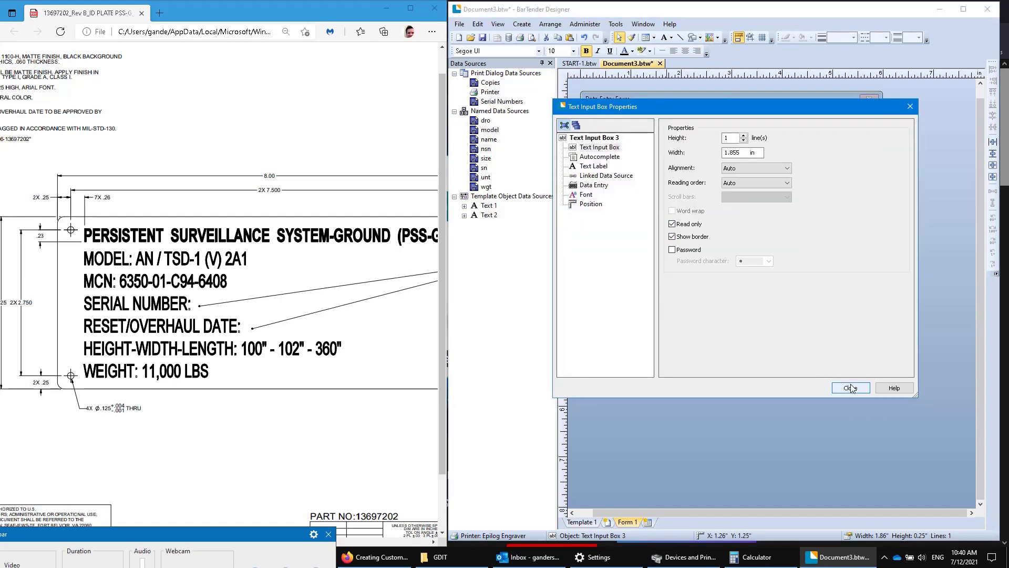
{"action": "left_click", "coordinate": [851, 387]}
{"action": "double_click", "coordinate": [686, 191]}
{"action": "left_click", "coordinate": [851, 387]}
{"action": "double_click", "coordinate": [675, 212]}
{"action": "left_click", "coordinate": [674, 225]}
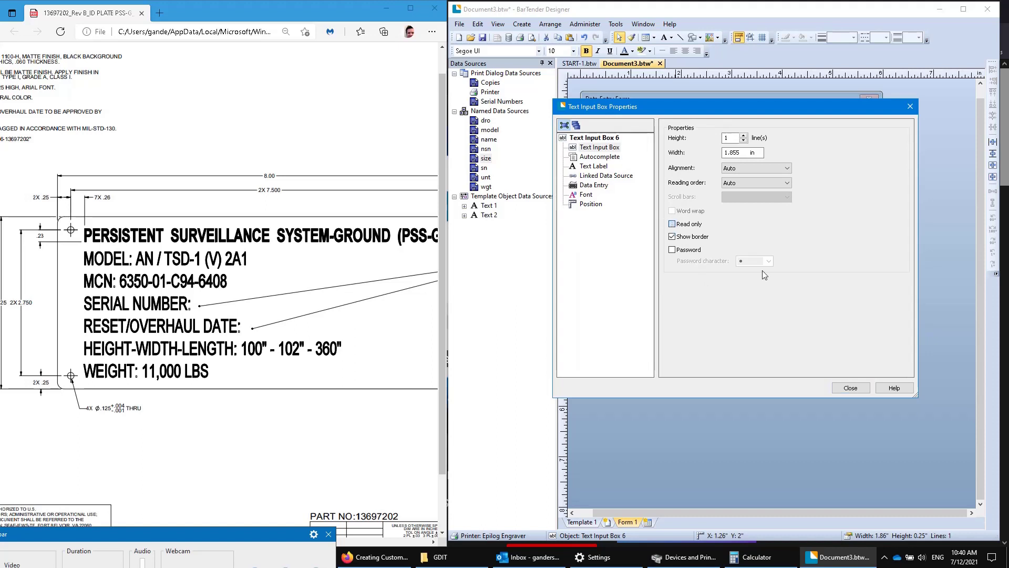
{"action": "left_click", "coordinate": [850, 388]}
{"action": "left_click", "coordinate": [796, 221]}
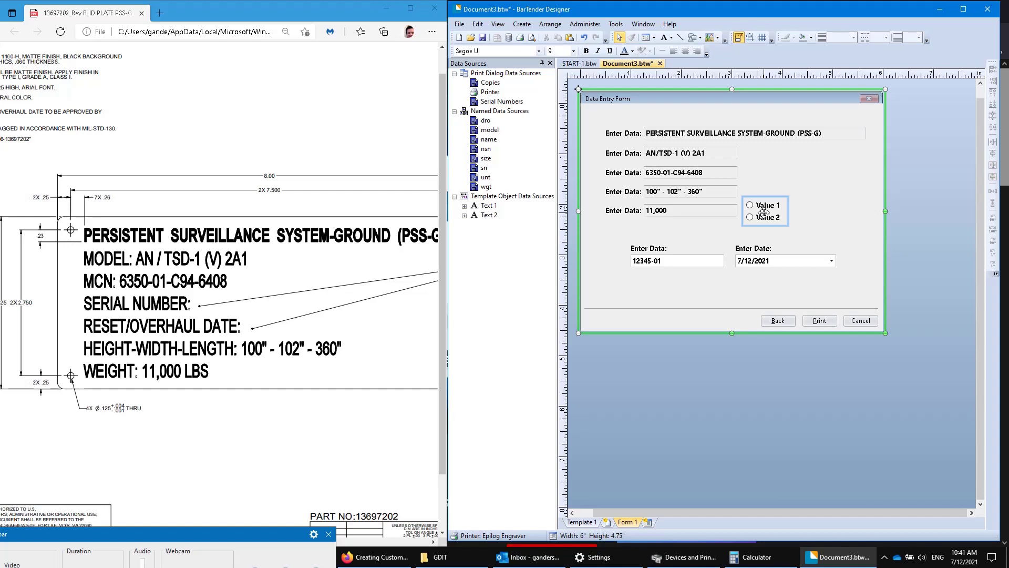
Rename the option list's items from Value 1/Value 2 to LBS and KGS.
{"action": "double_click", "coordinate": [764, 212]}
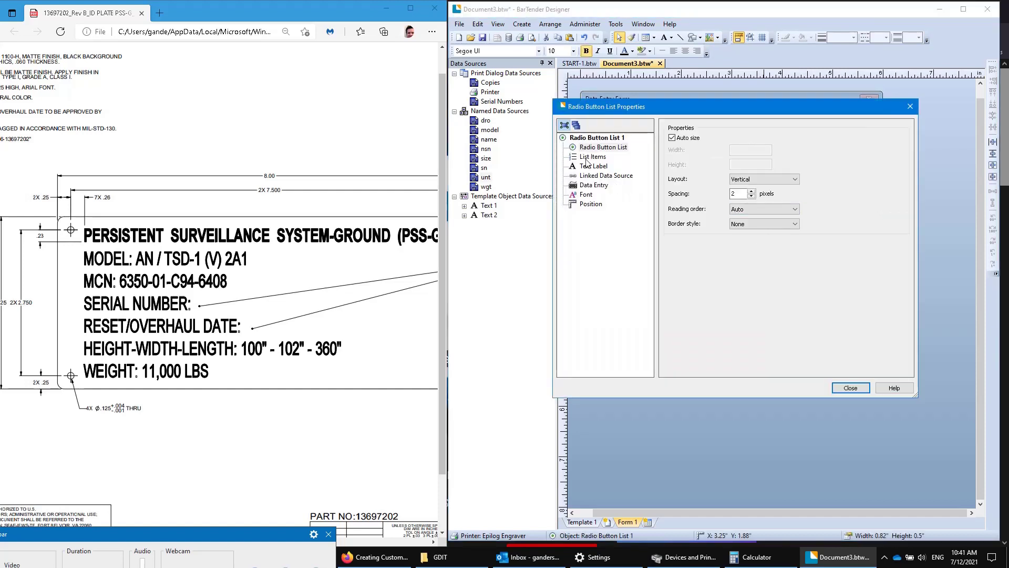
{"action": "left_click", "coordinate": [592, 157]}
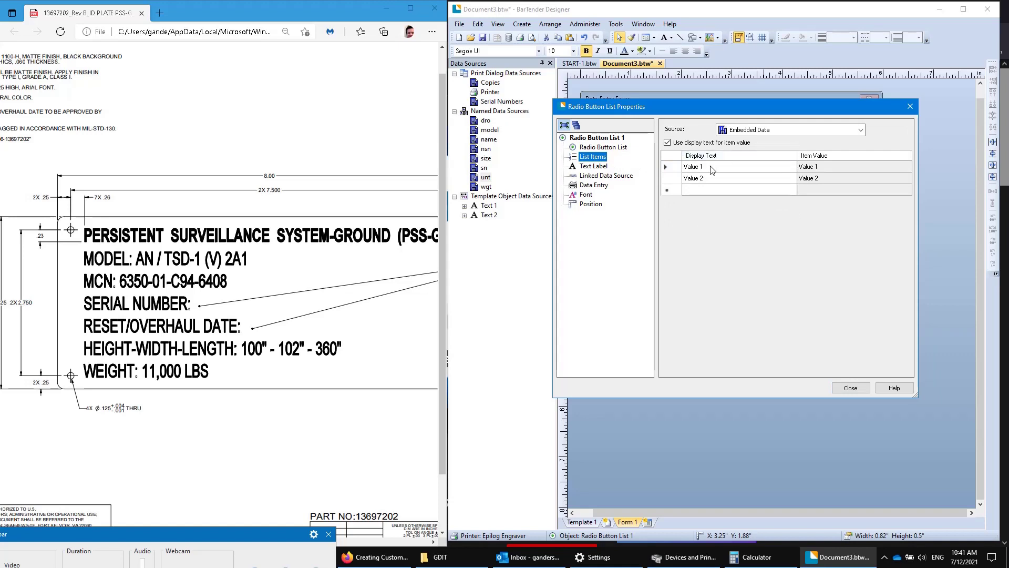
{"action": "left_click", "coordinate": [711, 168]}
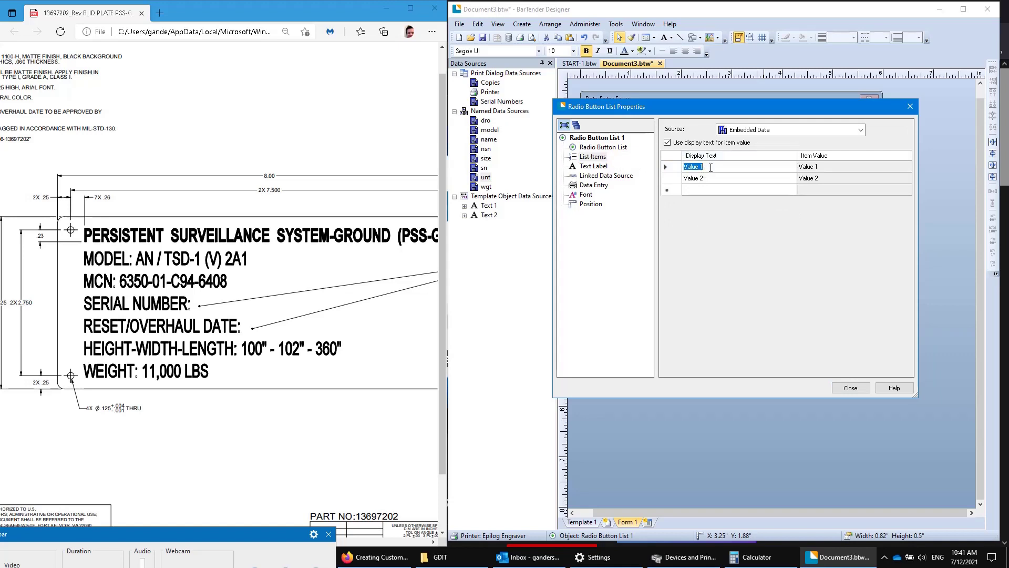
{"action": "type", "text": "LBS"}
{"action": "left_click", "coordinate": [776, 181]}
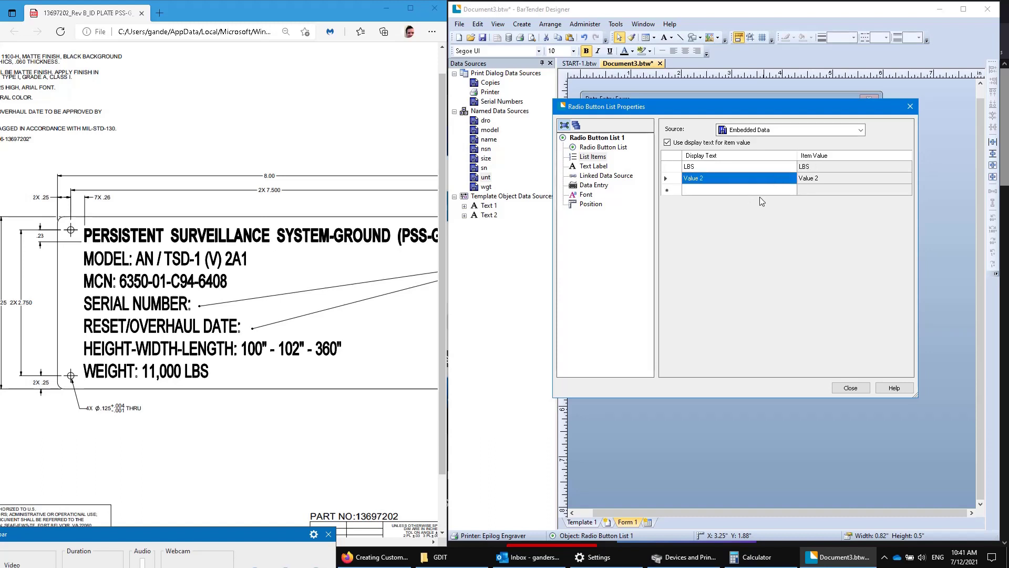
{"action": "type", "text": "KGS"}
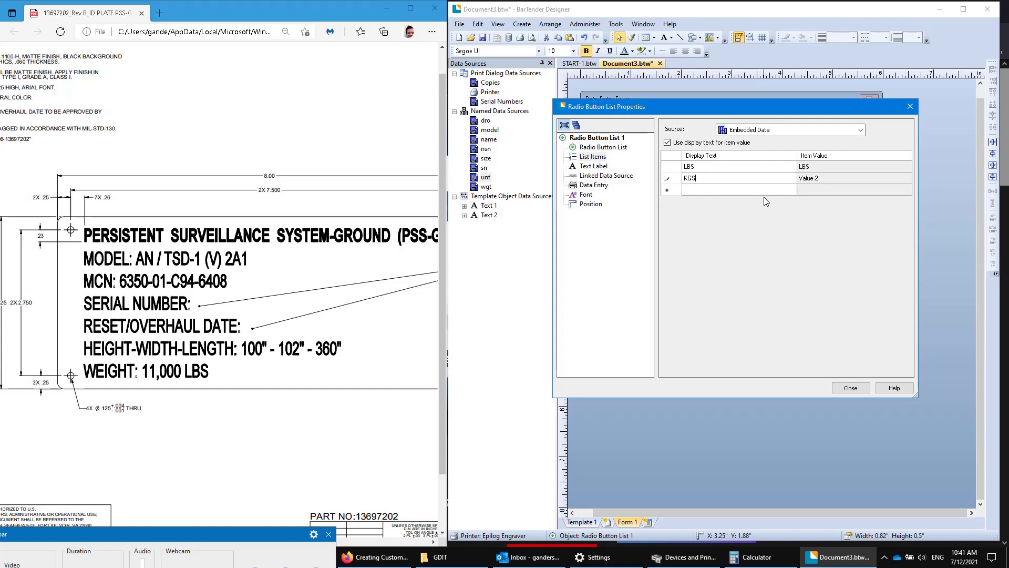
{"action": "left_click", "coordinate": [767, 191]}
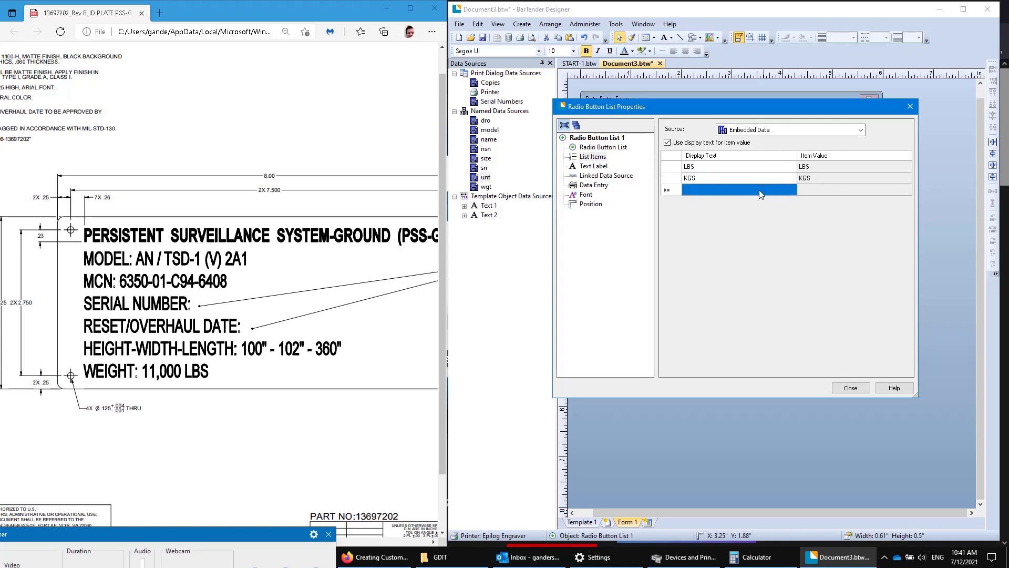
{"action": "left_click", "coordinate": [664, 166]}
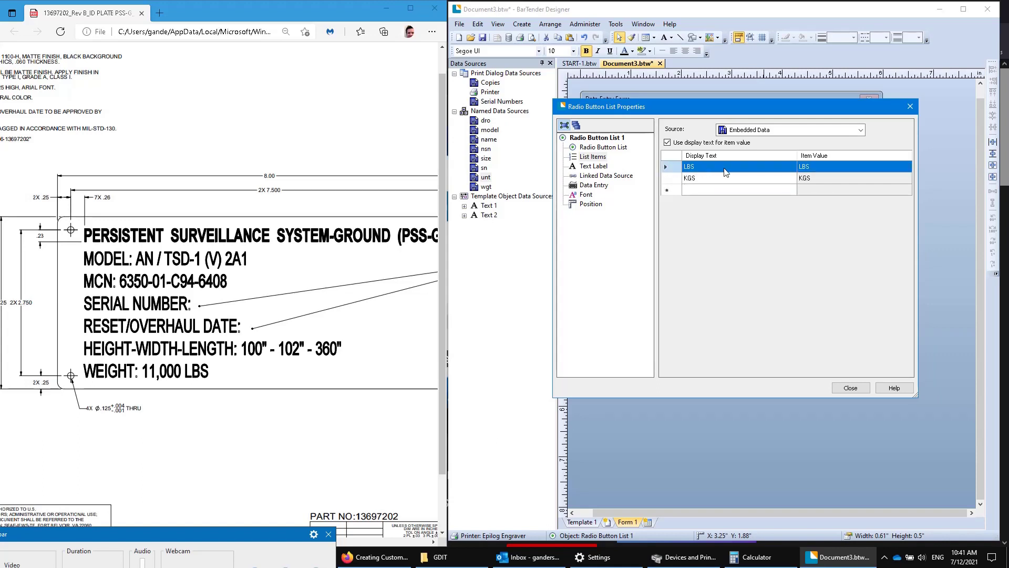
Default the list to Use Sample Data, updated after each print.
{"action": "left_click", "coordinate": [594, 185]}
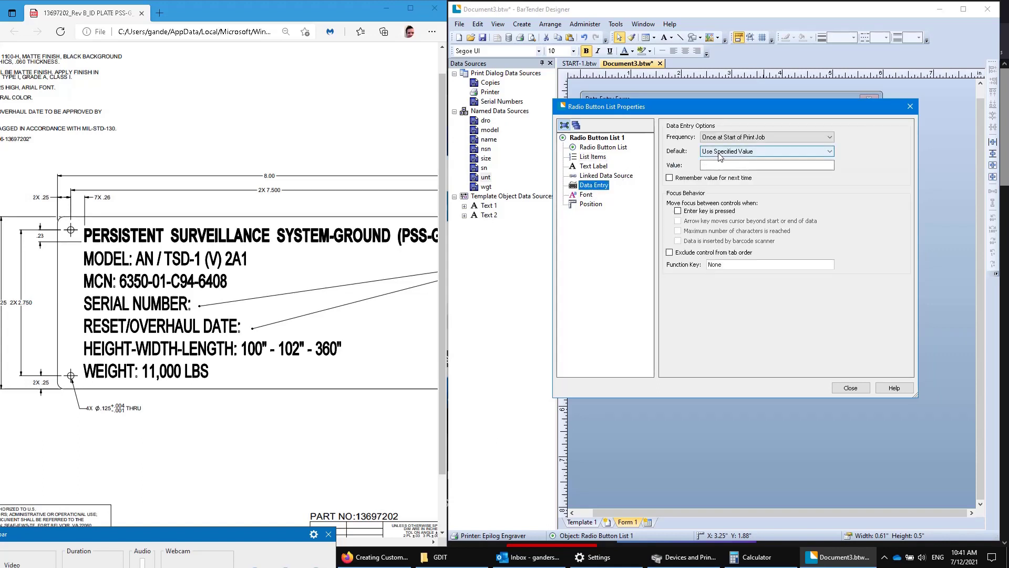
{"action": "left_click", "coordinate": [720, 152]}
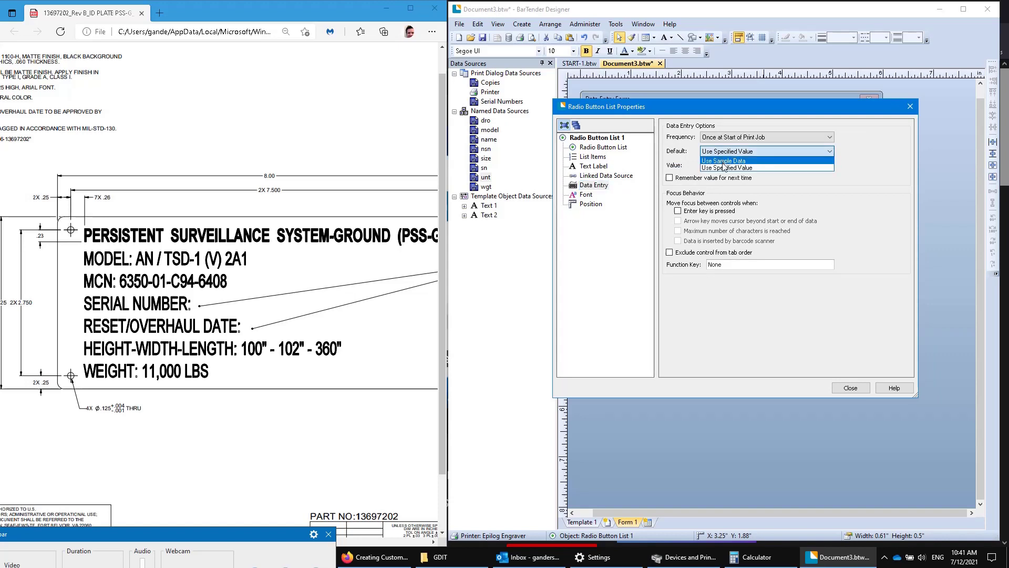
{"action": "left_click", "coordinate": [723, 166]}
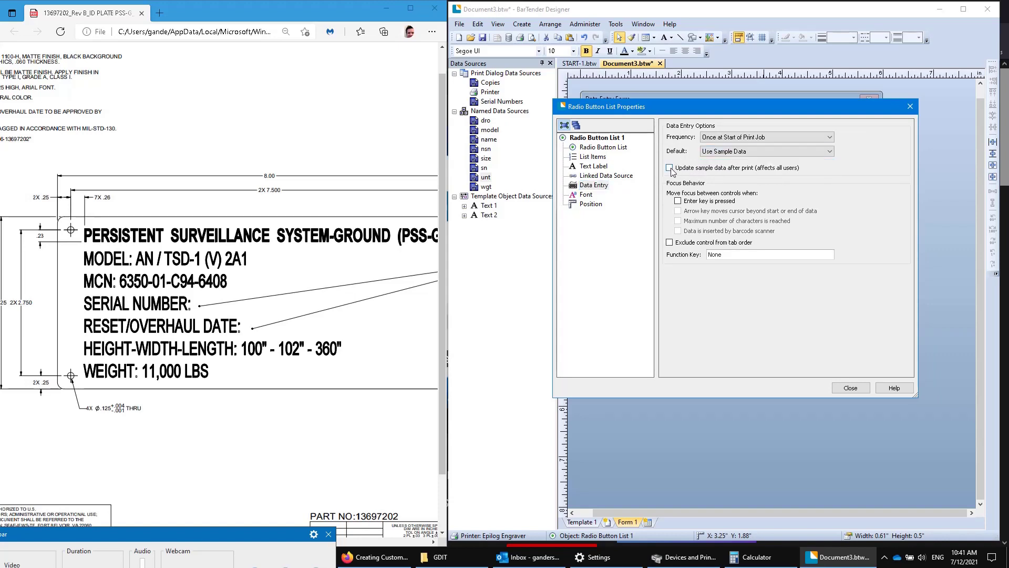
{"action": "left_click", "coordinate": [672, 173]}
{"action": "left_click", "coordinate": [851, 388]}
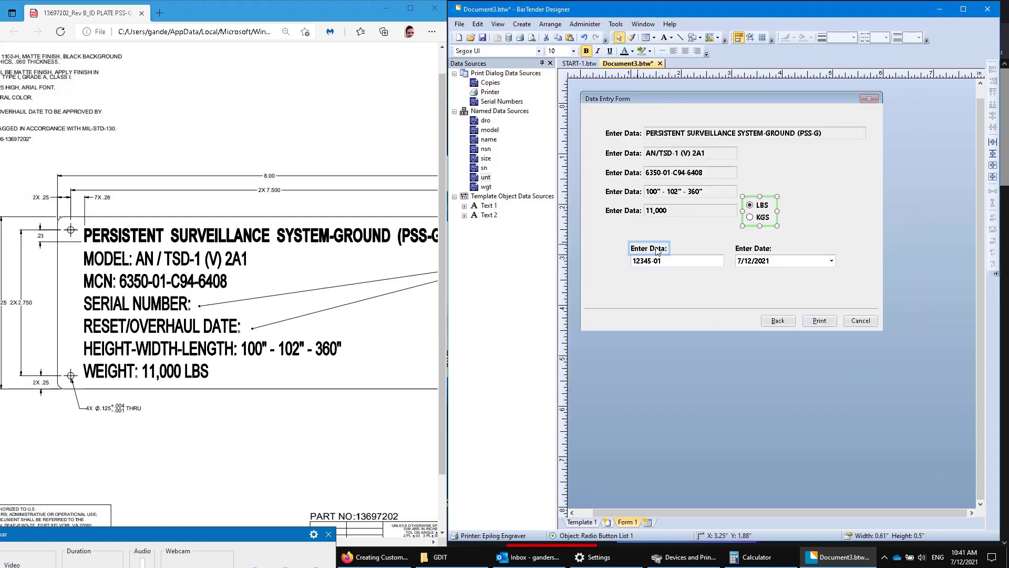
Review the LBS/KGS list's layout, items, data source, font and position settings.
{"action": "double_click", "coordinate": [762, 214]}
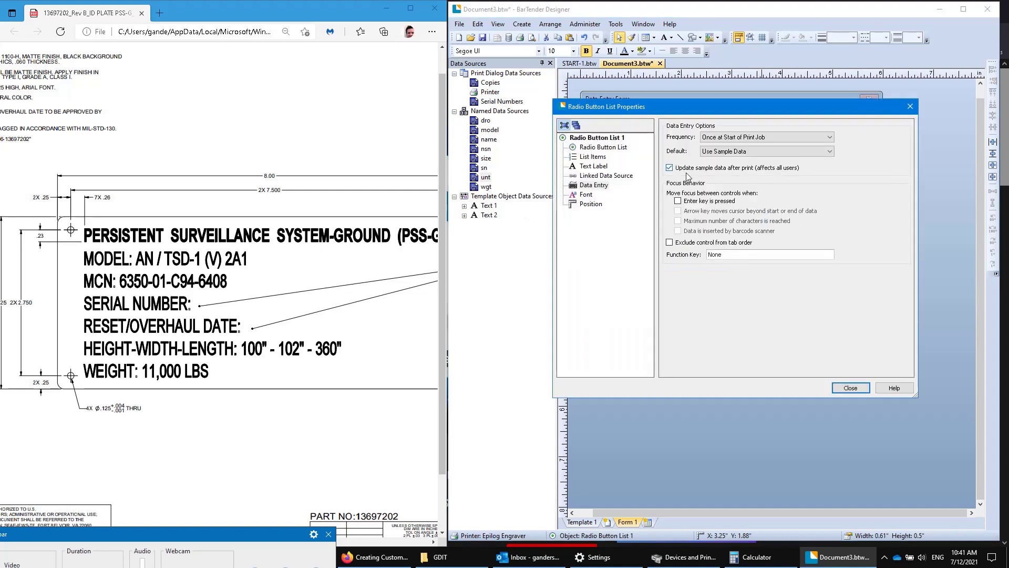
{"action": "left_click", "coordinate": [590, 150]}
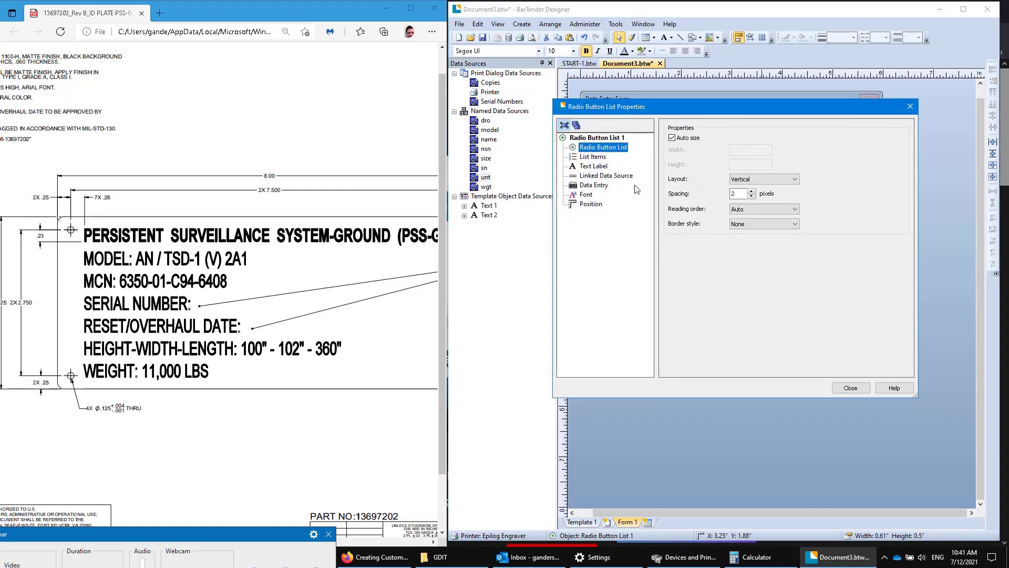
{"action": "left_click", "coordinate": [595, 139]}
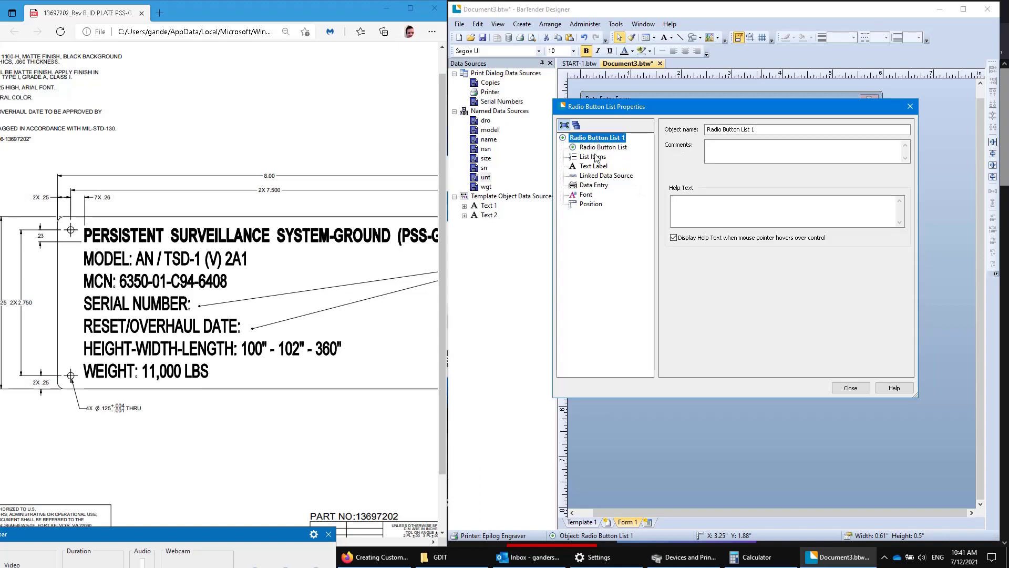
{"action": "left_click", "coordinate": [596, 156]}
{"action": "left_click", "coordinate": [600, 175]}
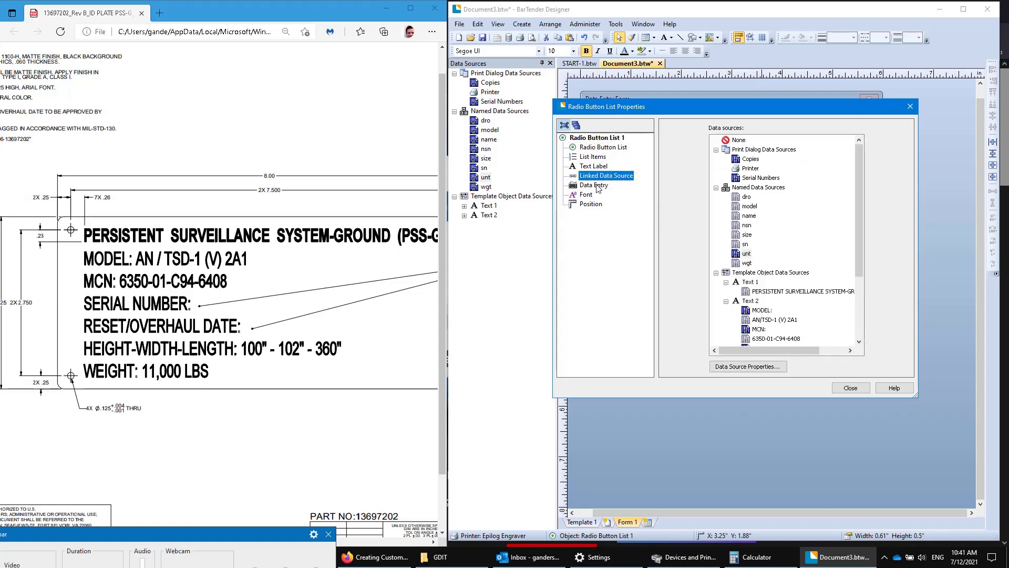
{"action": "left_click", "coordinate": [598, 186]}
{"action": "left_click", "coordinate": [588, 196]}
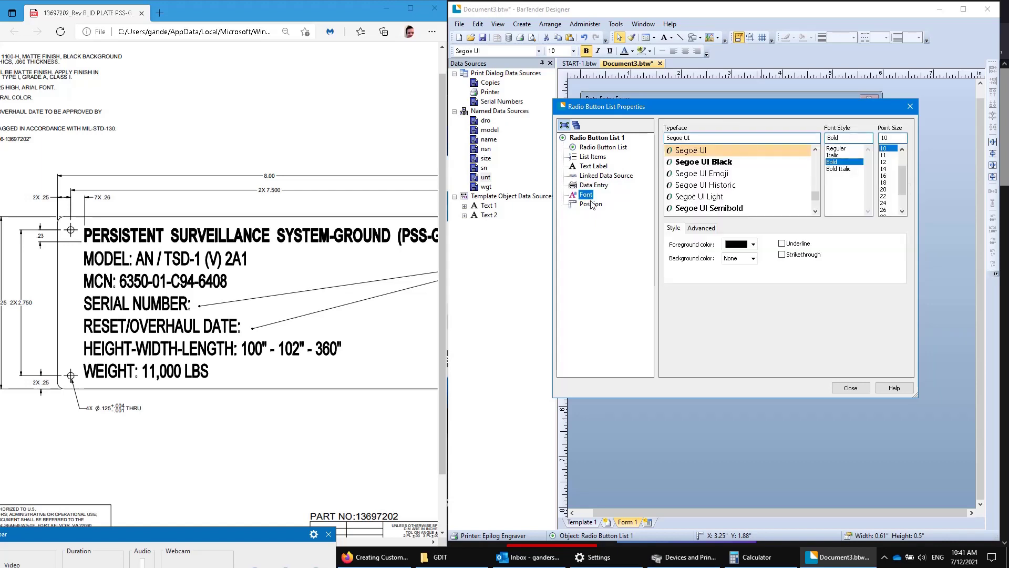
{"action": "left_click", "coordinate": [591, 204]}
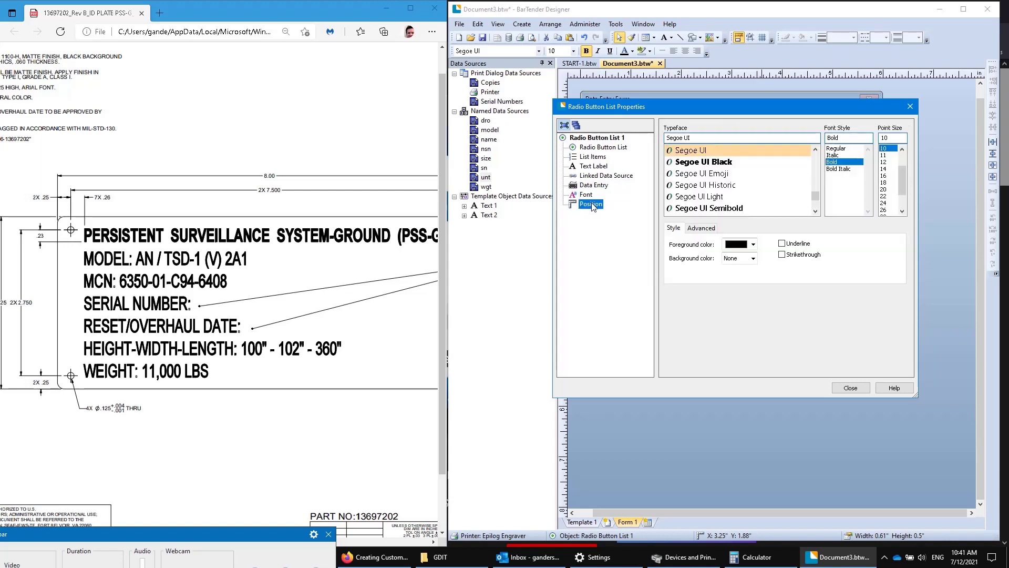
{"action": "left_click", "coordinate": [593, 138]}
{"action": "left_click", "coordinate": [593, 148]}
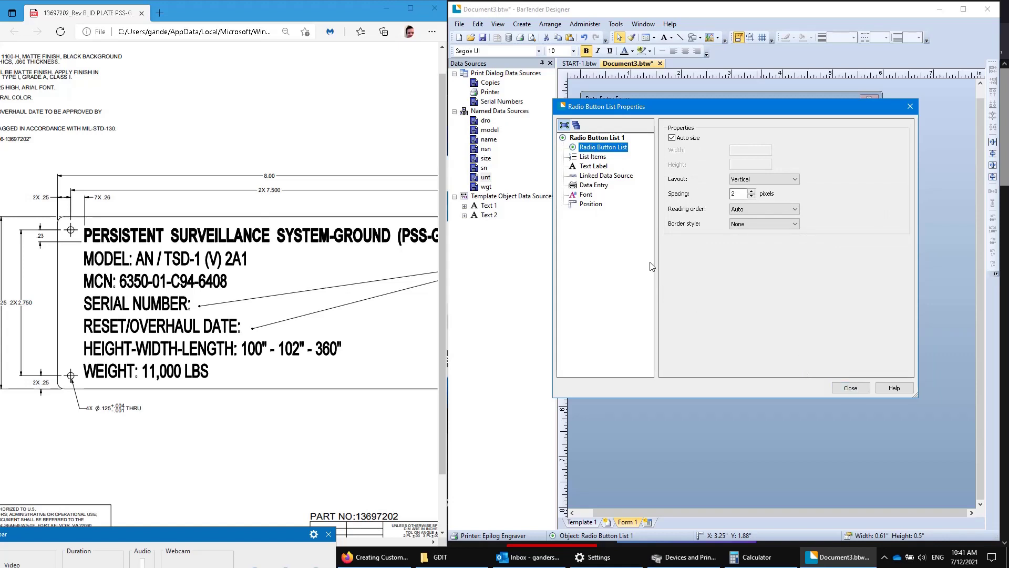
{"action": "left_click", "coordinate": [852, 388]}
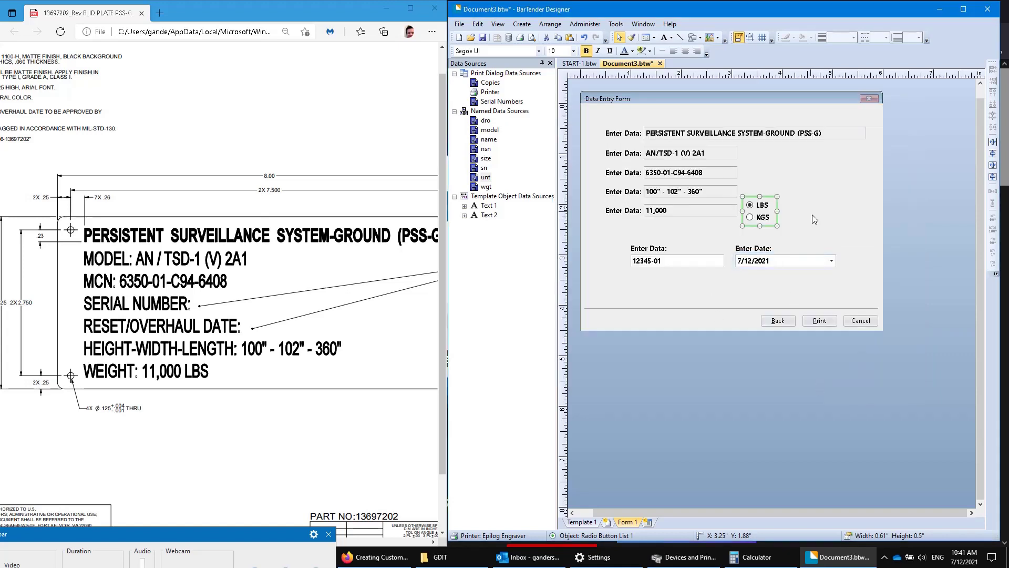
{"action": "left_click", "coordinate": [799, 197]}
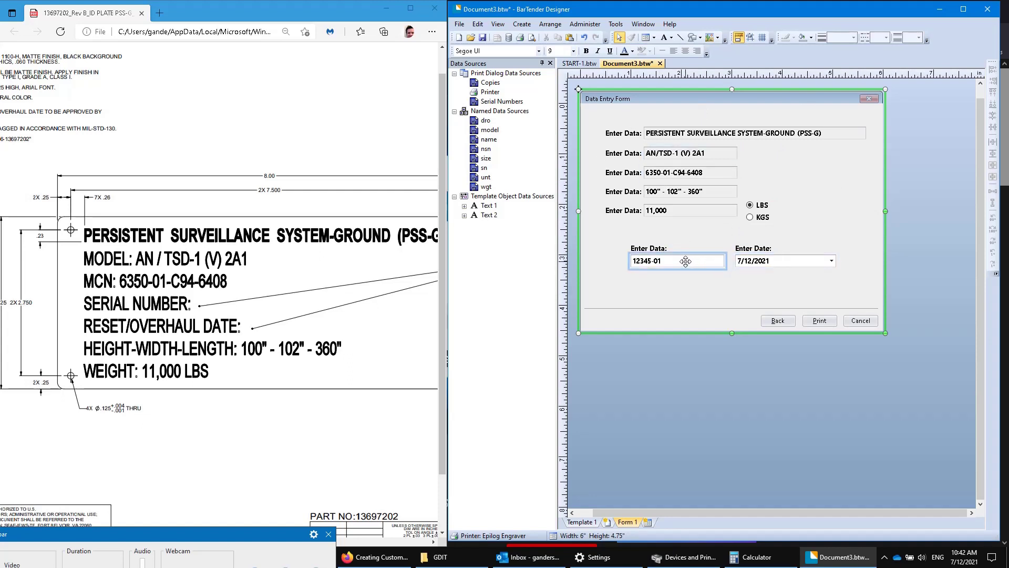
Give the 12345-01 serial number input box a light green background.
{"action": "double_click", "coordinate": [686, 261]}
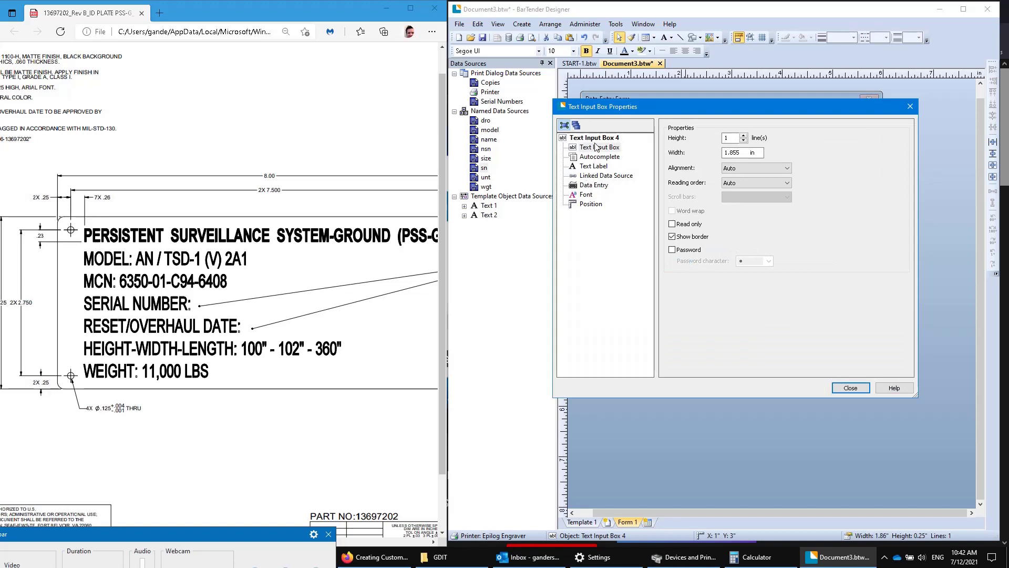
{"action": "left_click", "coordinate": [594, 148]}
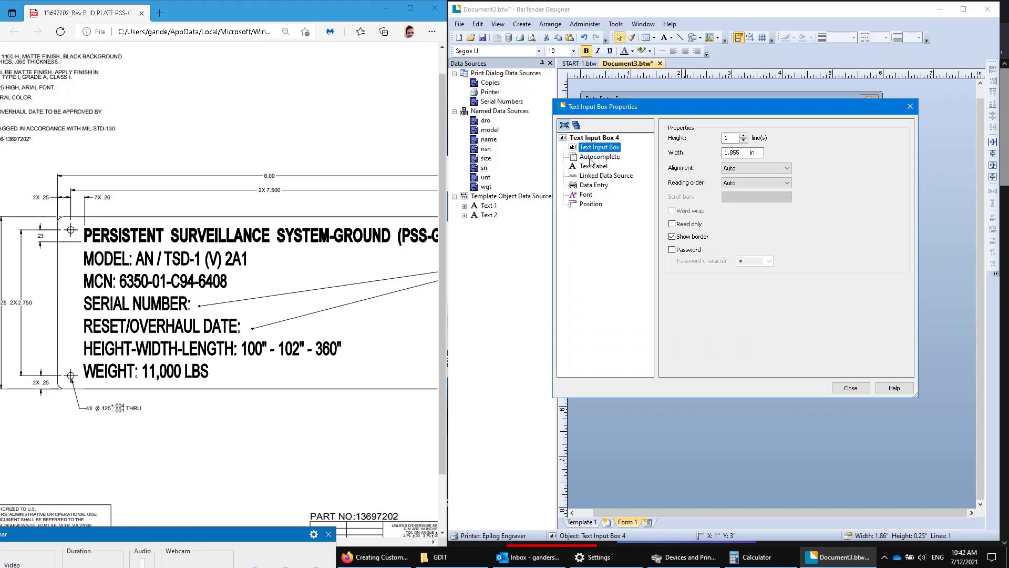
{"action": "left_click", "coordinate": [591, 158]}
{"action": "left_click", "coordinate": [592, 167]}
{"action": "left_click", "coordinate": [591, 177]}
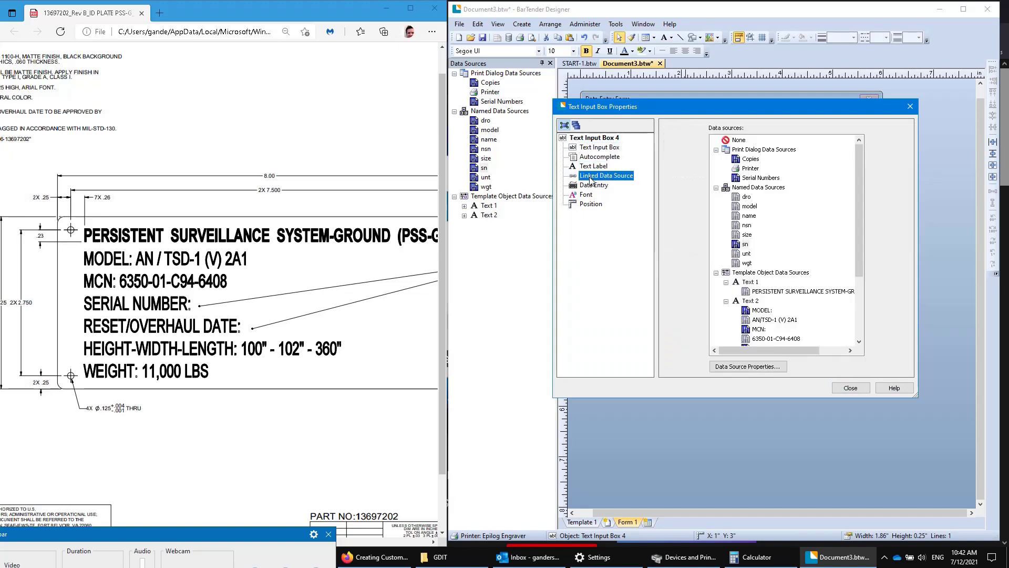
{"action": "left_click", "coordinate": [587, 196]}
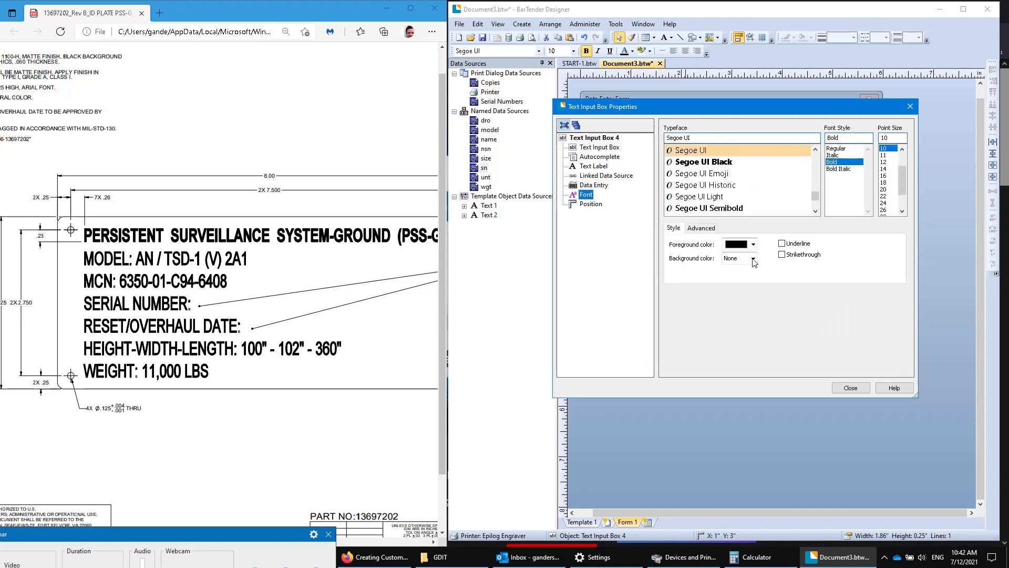
{"action": "left_click", "coordinate": [754, 259]}
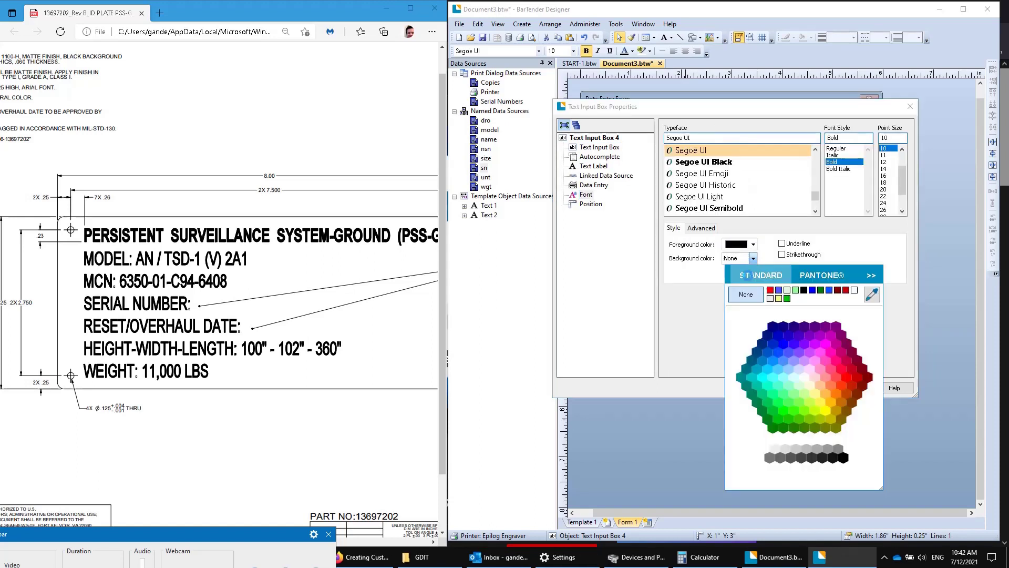
{"action": "left_click", "coordinate": [812, 329]}
{"action": "left_click", "coordinate": [850, 389]}
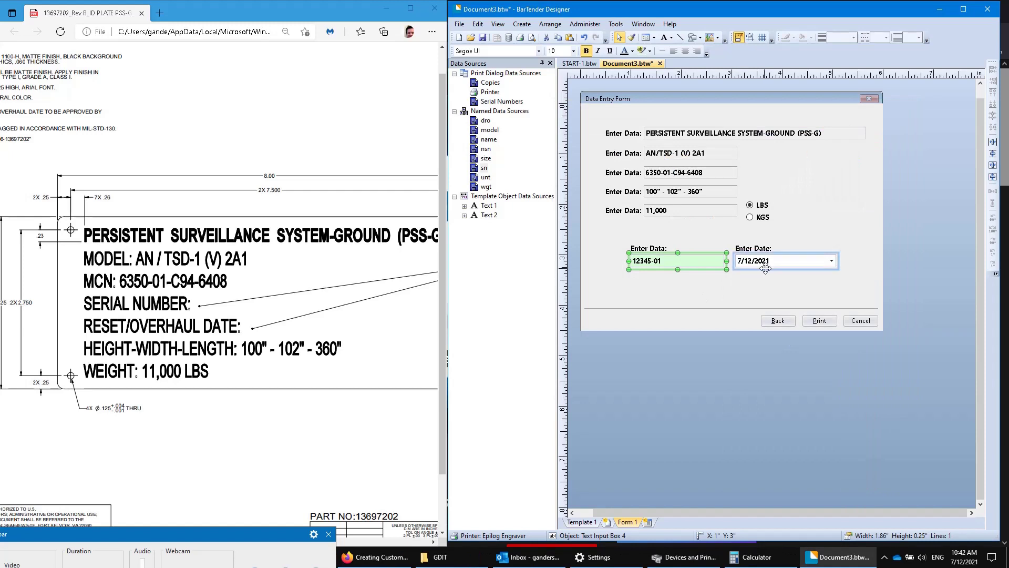
Give the date field a light green background.
{"action": "double_click", "coordinate": [765, 269]}
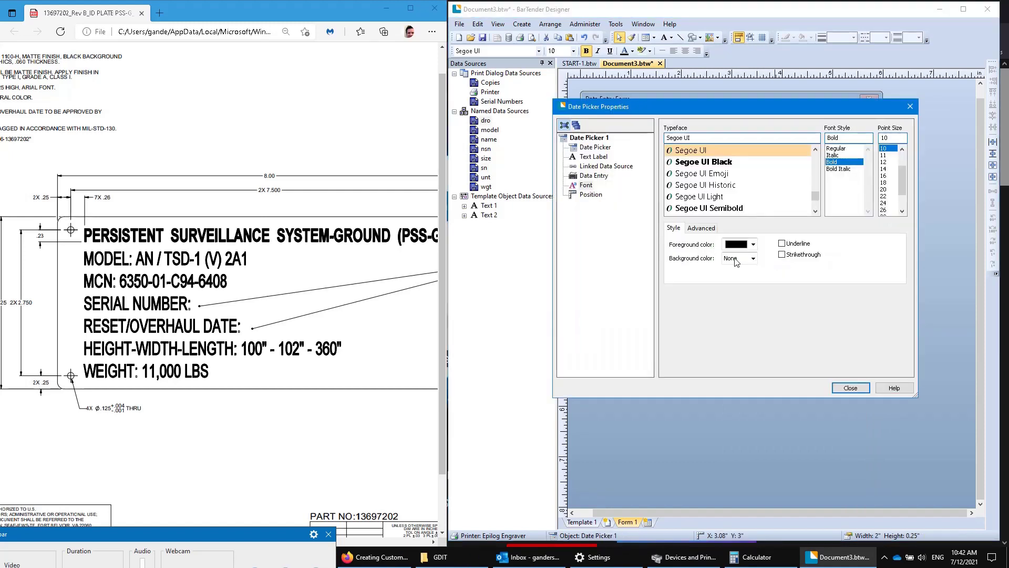
{"action": "left_click", "coordinate": [753, 258]}
{"action": "left_click", "coordinate": [772, 292]}
{"action": "left_click", "coordinate": [847, 387]}
{"action": "left_click", "coordinate": [675, 293]}
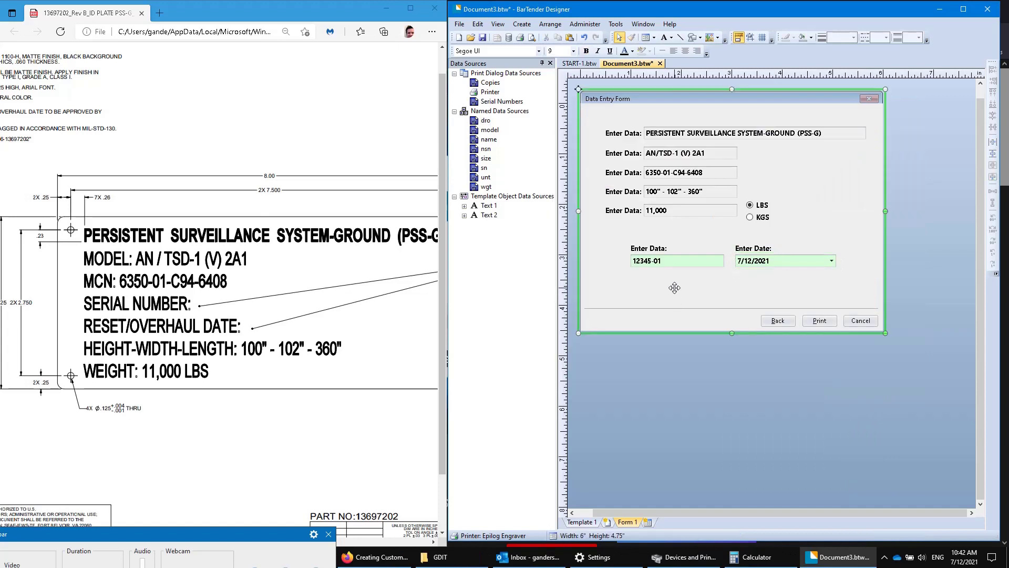
Reopen the serial number box's properties at its Text Label settings.
{"action": "double_click", "coordinate": [658, 261]}
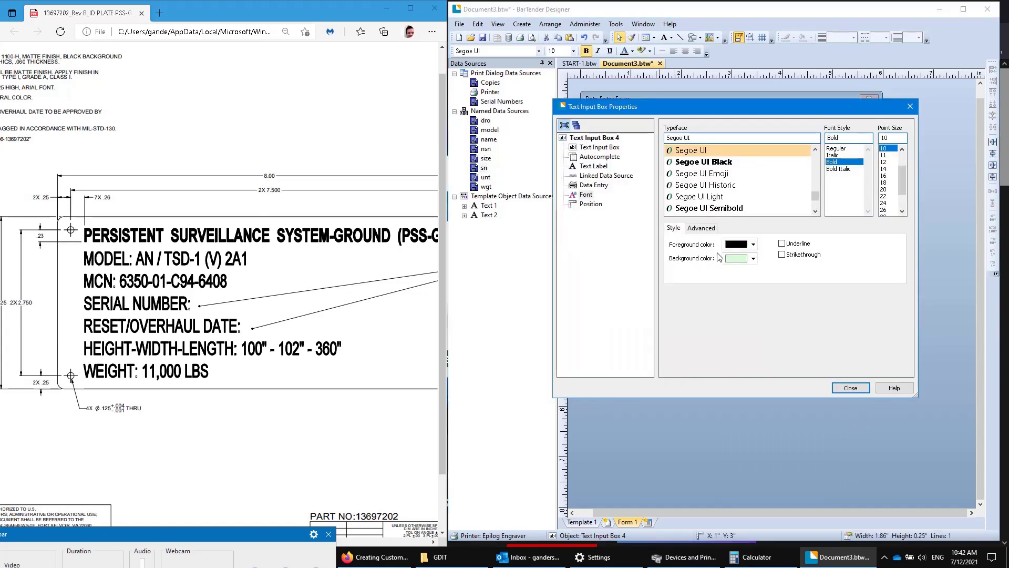
{"action": "left_click", "coordinate": [599, 147]}
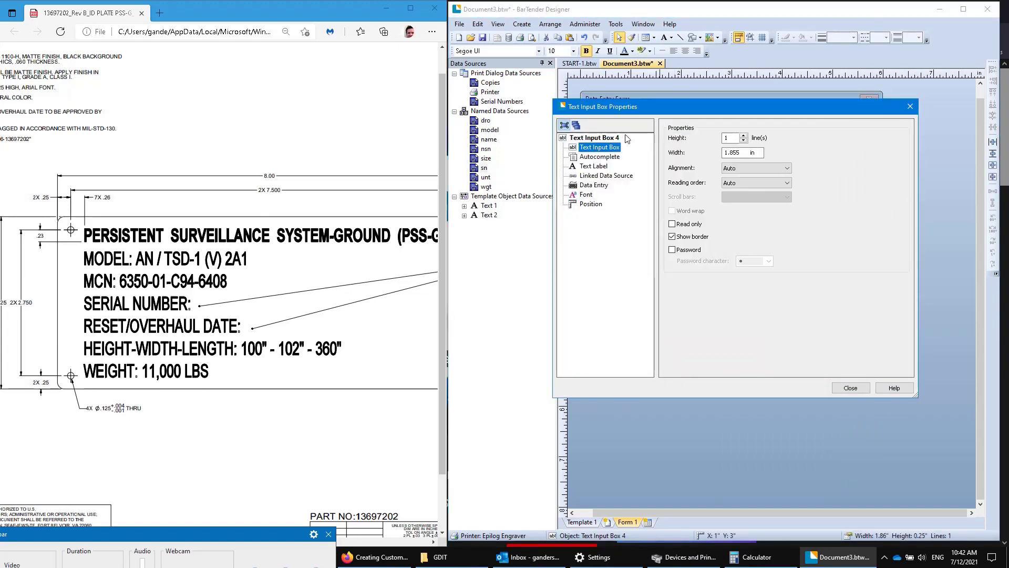
{"action": "left_click", "coordinate": [594, 166]}
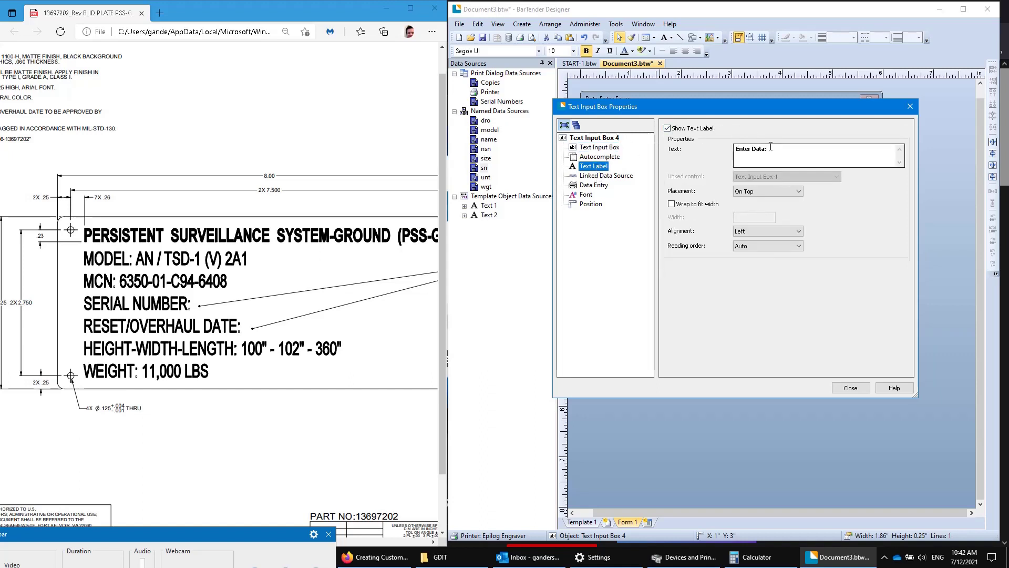
Finish the Serial Number label, then change the date entry's label from 'Enter Date:' to 'Reset/Overhaul Date'.
{"action": "type", "text": "S"}
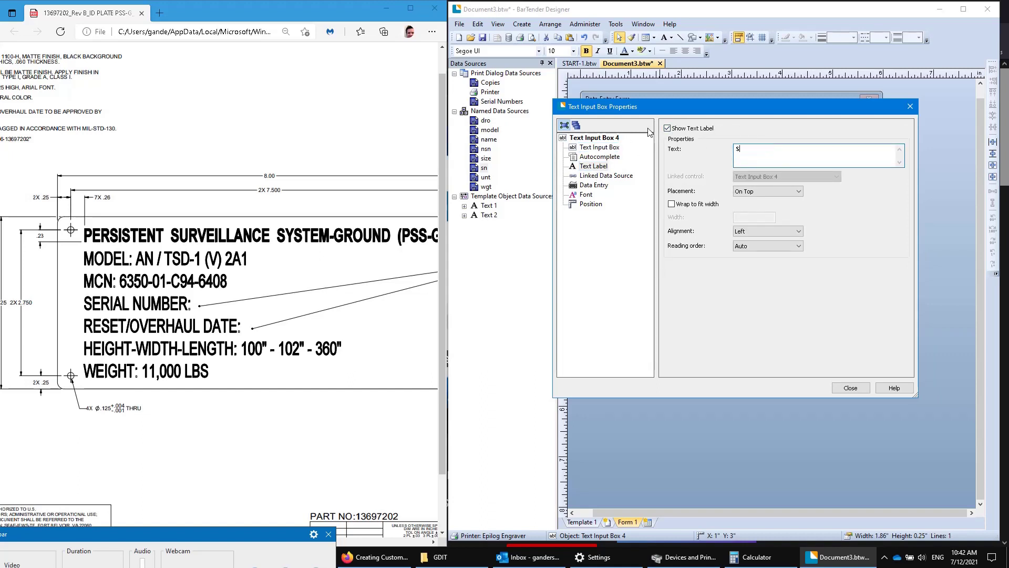
{"action": "type", "text": "/N"}
{"action": "type", "text": "eric"}
{"action": "type", "text": "l Number"}
{"action": "left_click", "coordinate": [844, 389]}
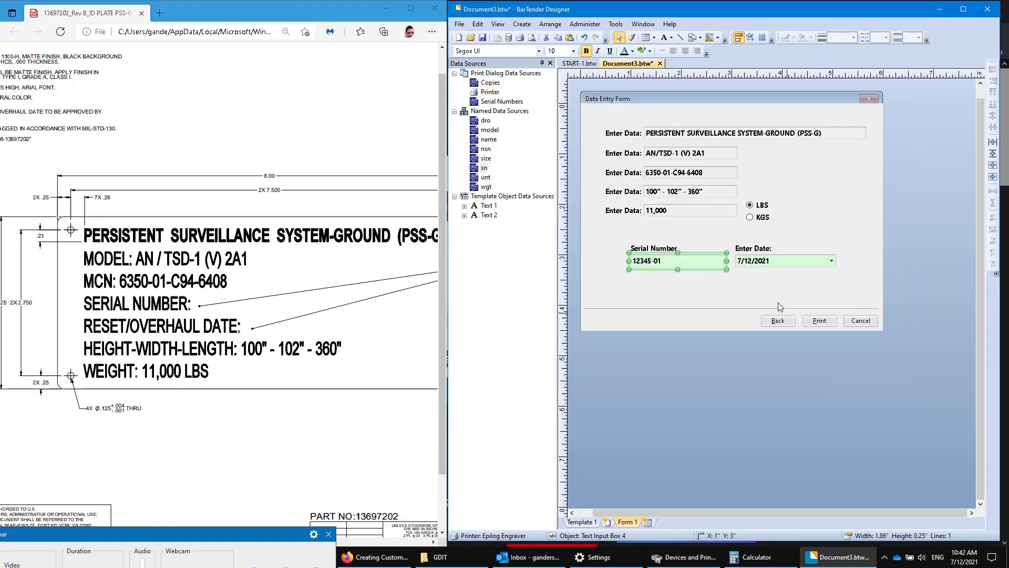
{"action": "double_click", "coordinate": [770, 264]}
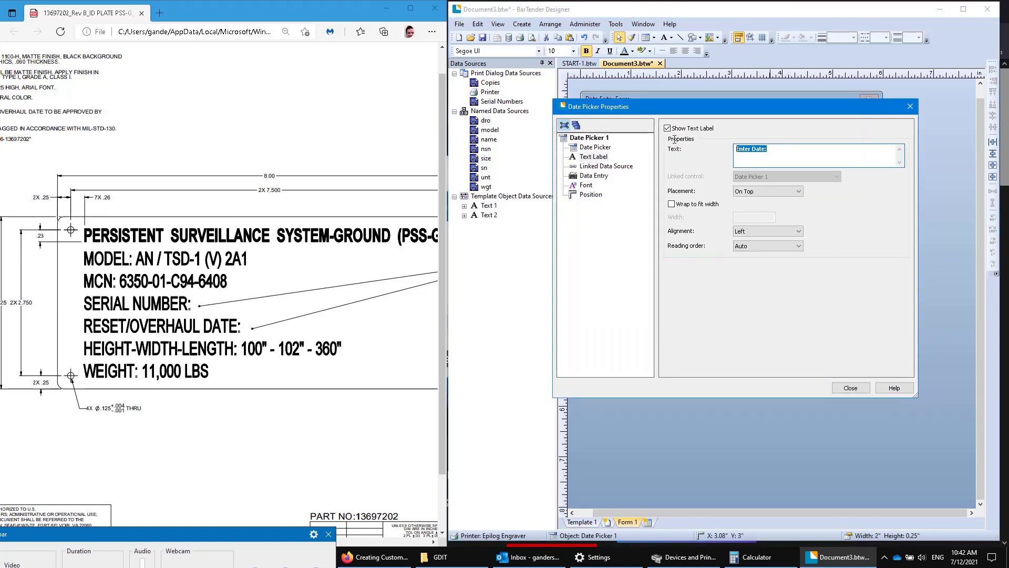
{"action": "type", "text": "R"}
{"action": "type", "text": "eset/Overhaul Date"}
{"action": "left_click", "coordinate": [851, 388]}
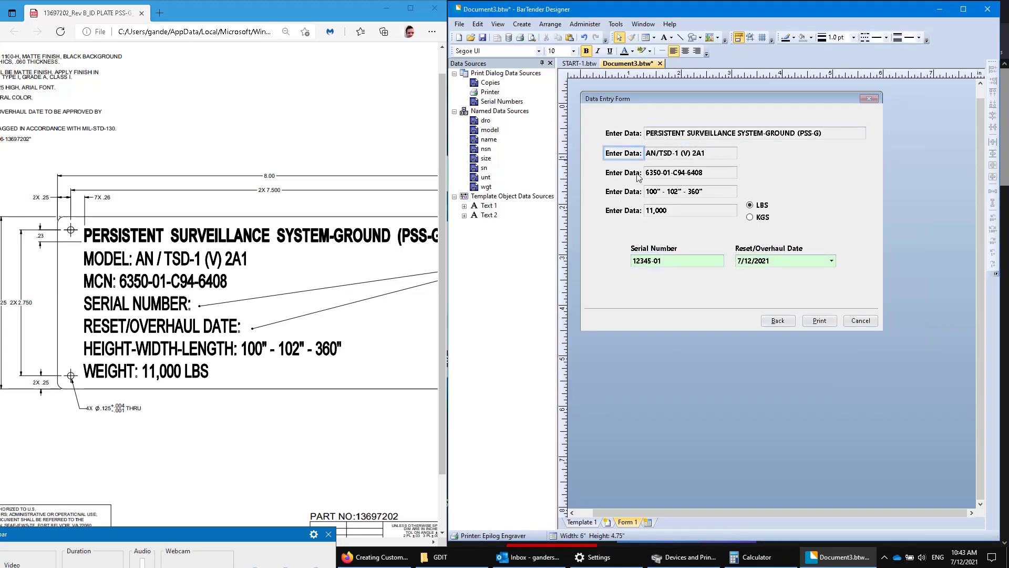
{"action": "left_click", "coordinate": [677, 168]}
From the Template 1 layout, save the plate to the Desktop as START-2.btw.
{"action": "left_click", "coordinate": [583, 522]}
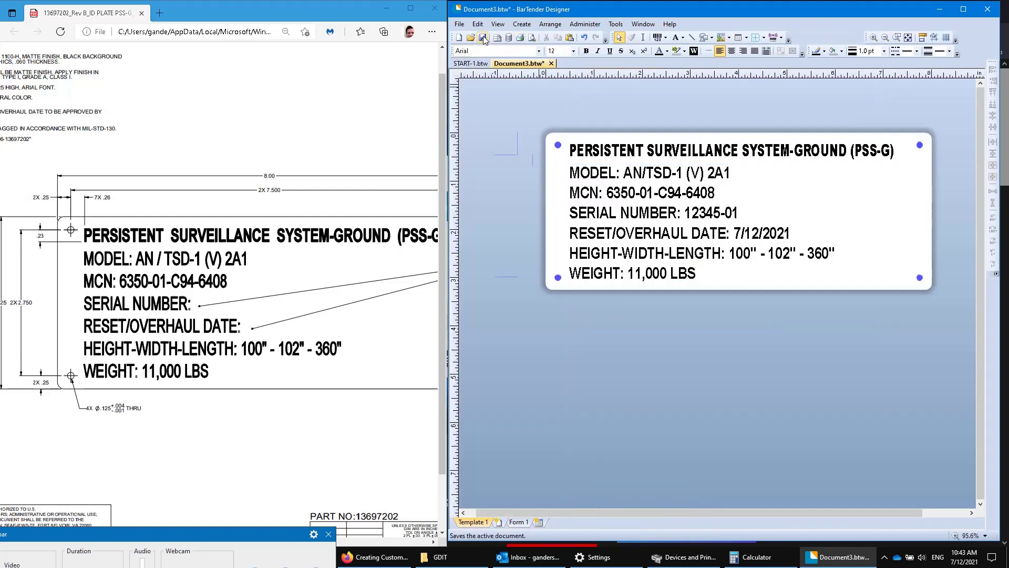
{"action": "left_click", "coordinate": [459, 24]}
{"action": "left_click", "coordinate": [485, 96]}
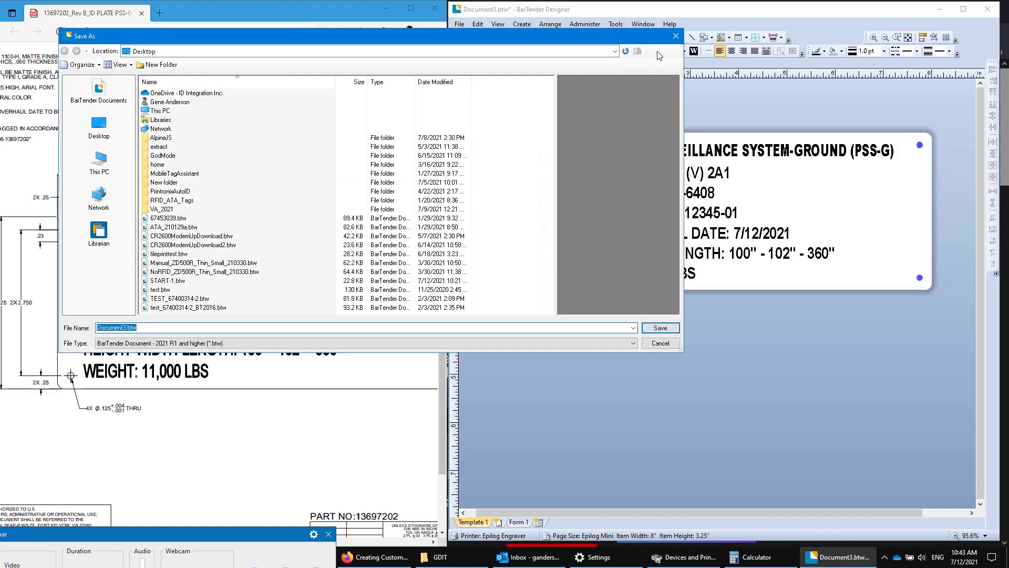
{"action": "left_click", "coordinate": [106, 129]}
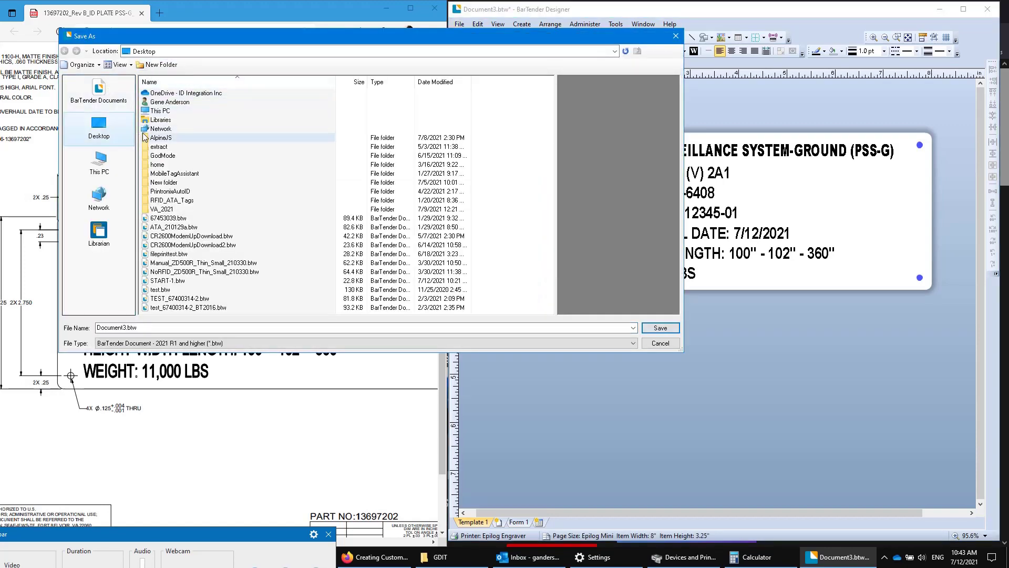
{"action": "left_click", "coordinate": [166, 280]}
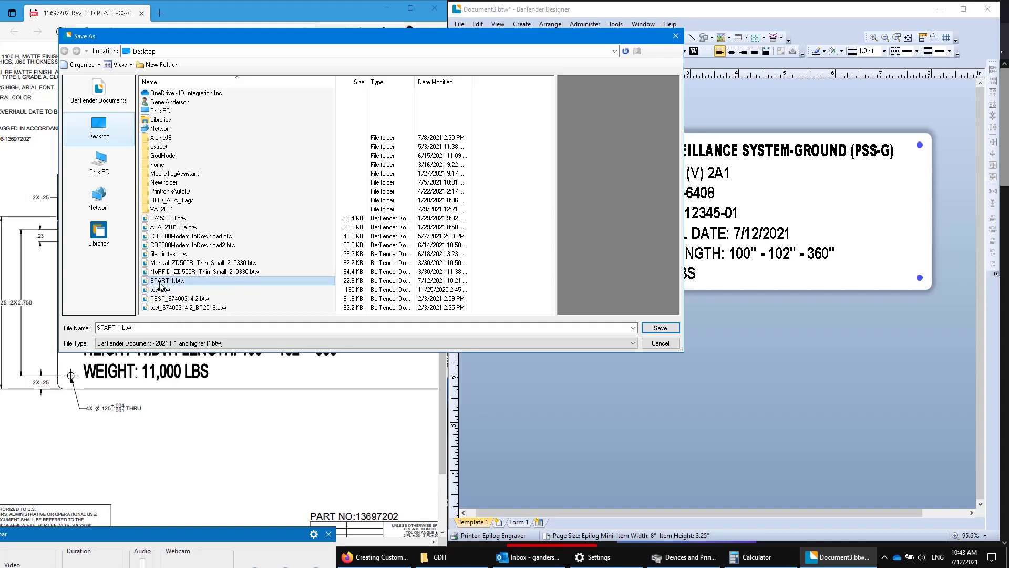
{"action": "double_click", "coordinate": [121, 326]}
{"action": "left_click", "coordinate": [121, 326]}
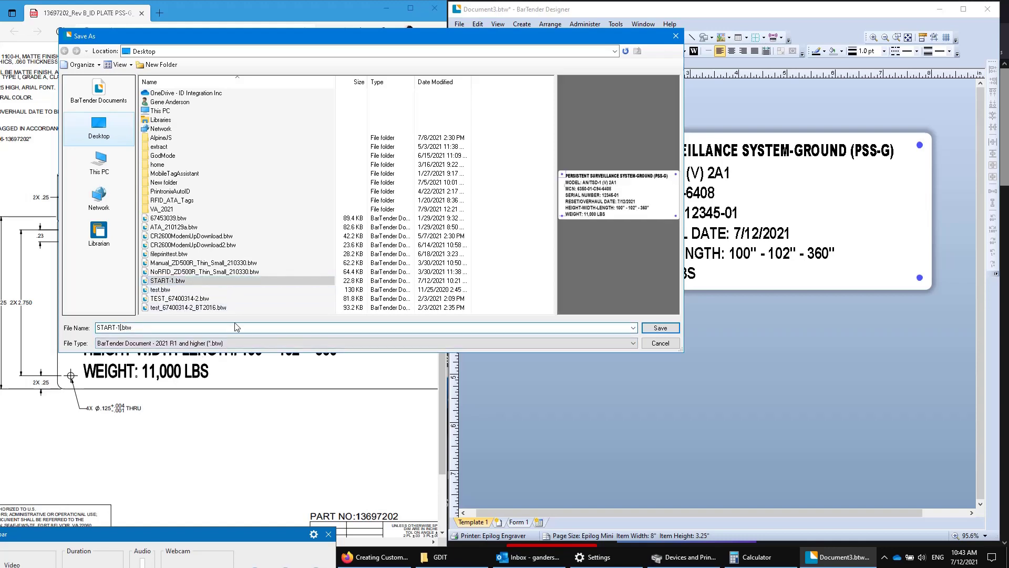
{"action": "key", "text": "BackSpace"}
{"action": "type", "text": "2"}
{"action": "left_click", "coordinate": [660, 328]}
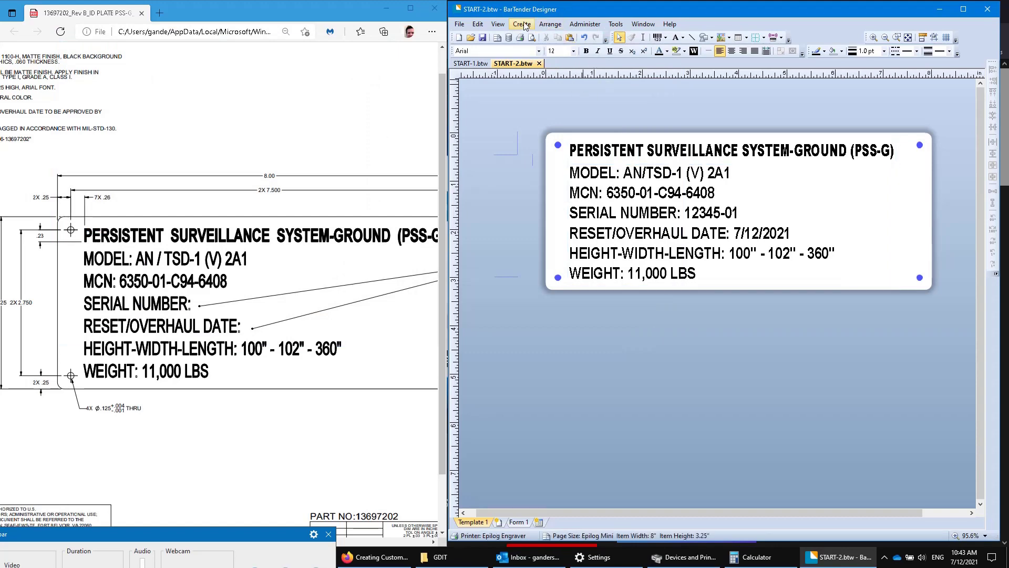
{"action": "left_click", "coordinate": [520, 40]}
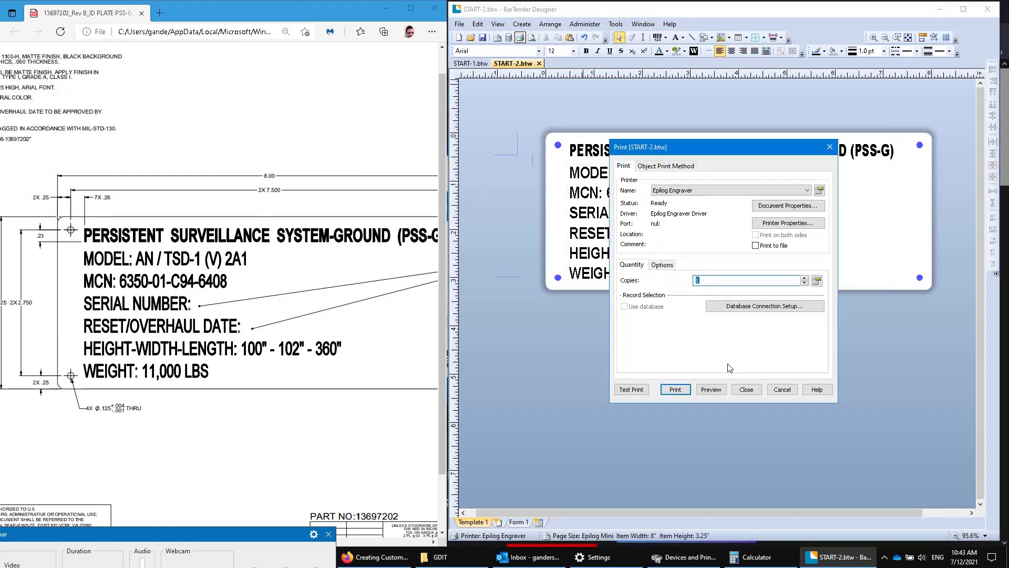
{"action": "left_click", "coordinate": [715, 391]}
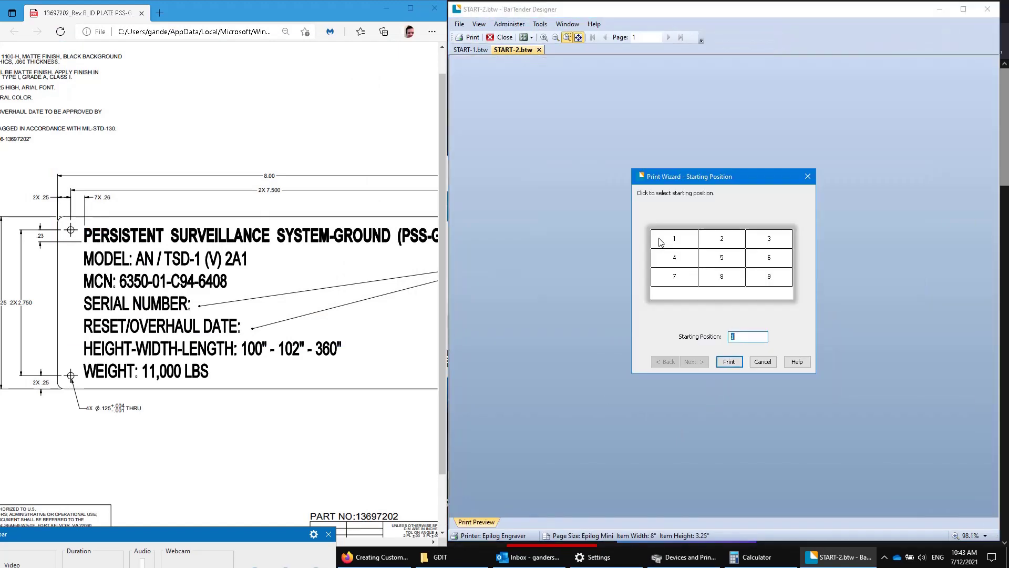
{"action": "left_click", "coordinate": [736, 363]}
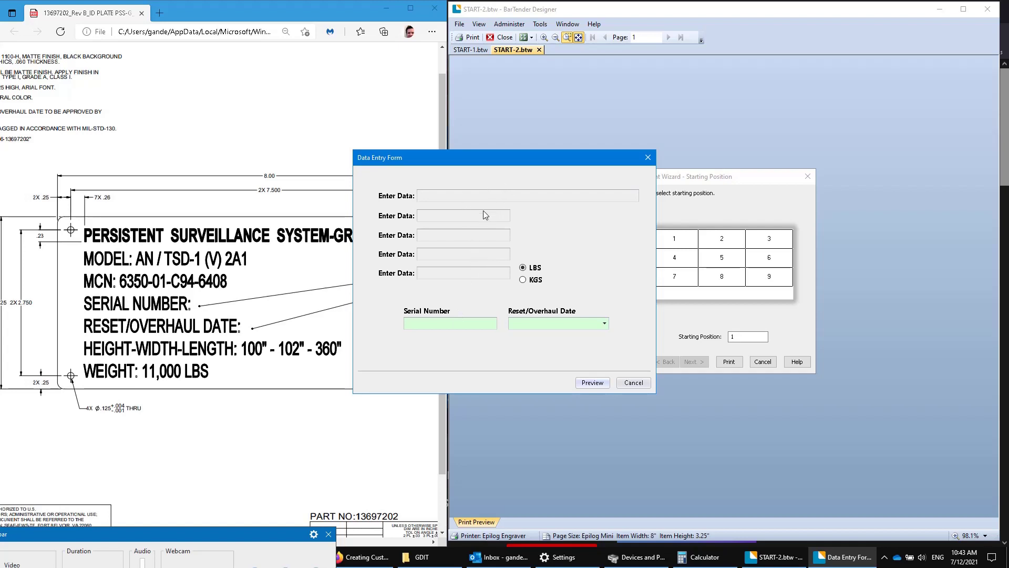
{"action": "left_click", "coordinate": [462, 324]}
{"action": "type", "text": "234232345"}
{"action": "left_click", "coordinate": [606, 324]}
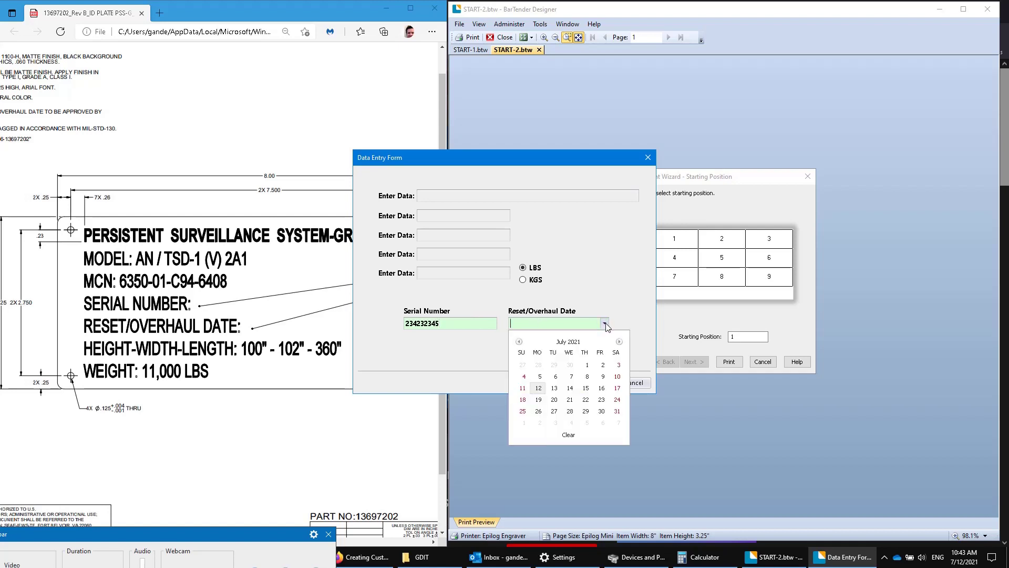
{"action": "left_click", "coordinate": [577, 346]}
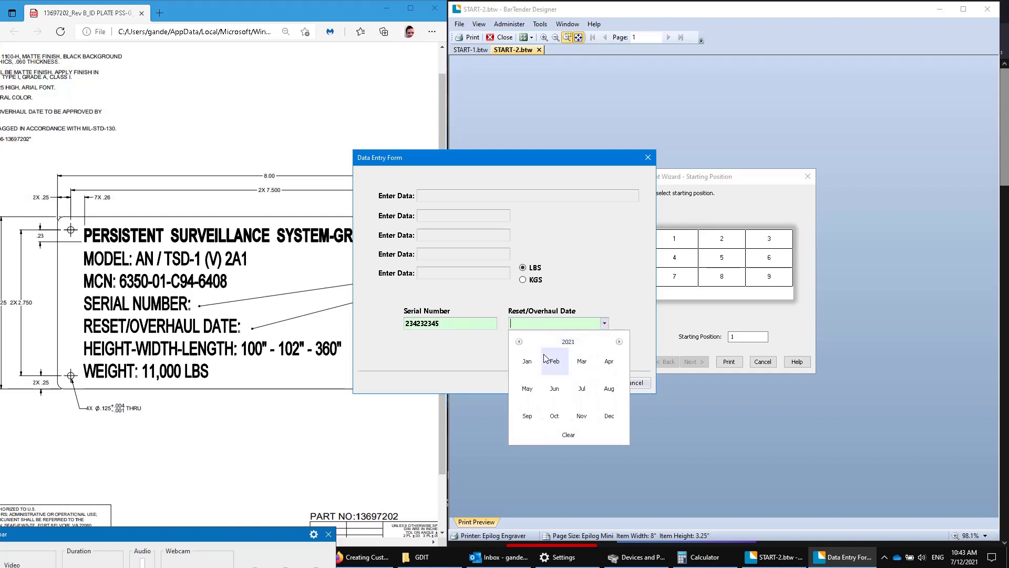
{"action": "left_click", "coordinate": [574, 343]}
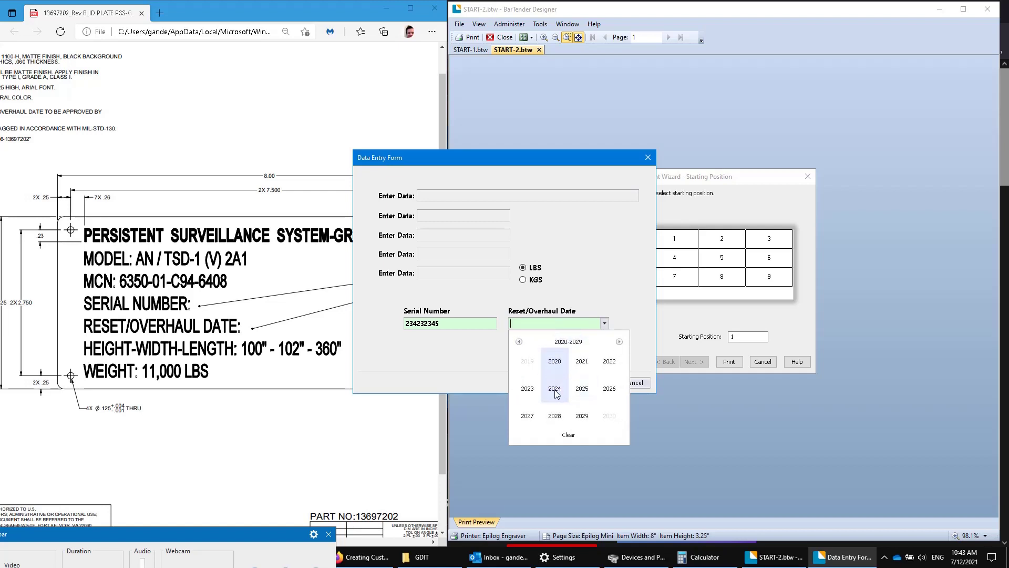
{"action": "left_click", "coordinate": [557, 363]}
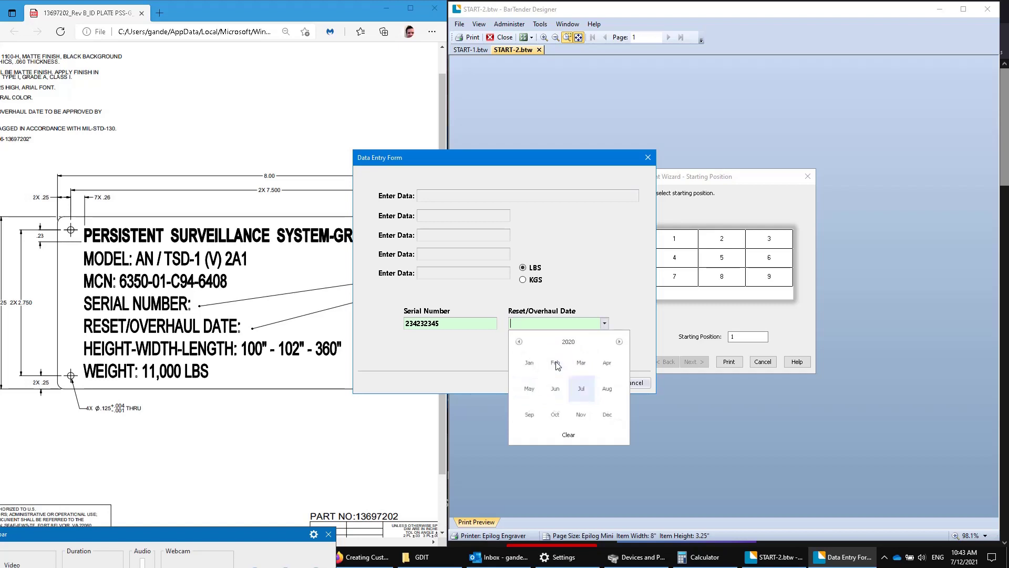
{"action": "left_click", "coordinate": [558, 391]}
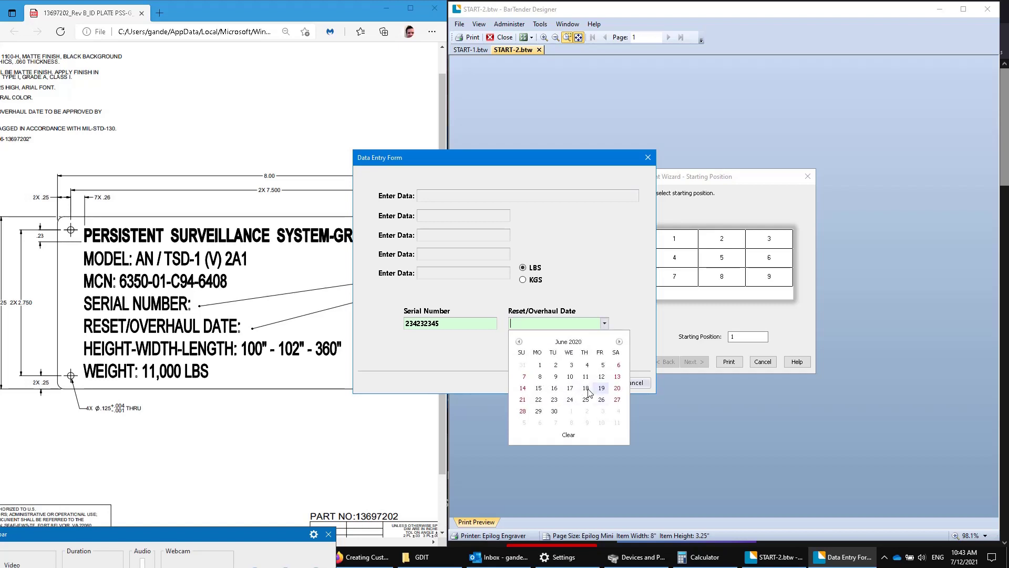
{"action": "left_click", "coordinate": [589, 389]}
{"action": "left_click", "coordinate": [594, 386]}
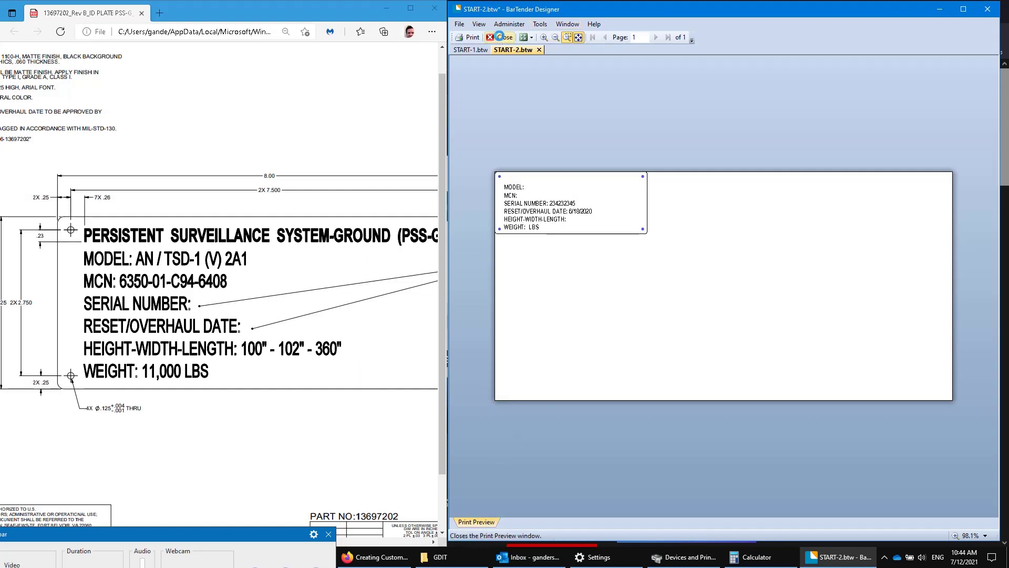
{"action": "left_click", "coordinate": [504, 38]}
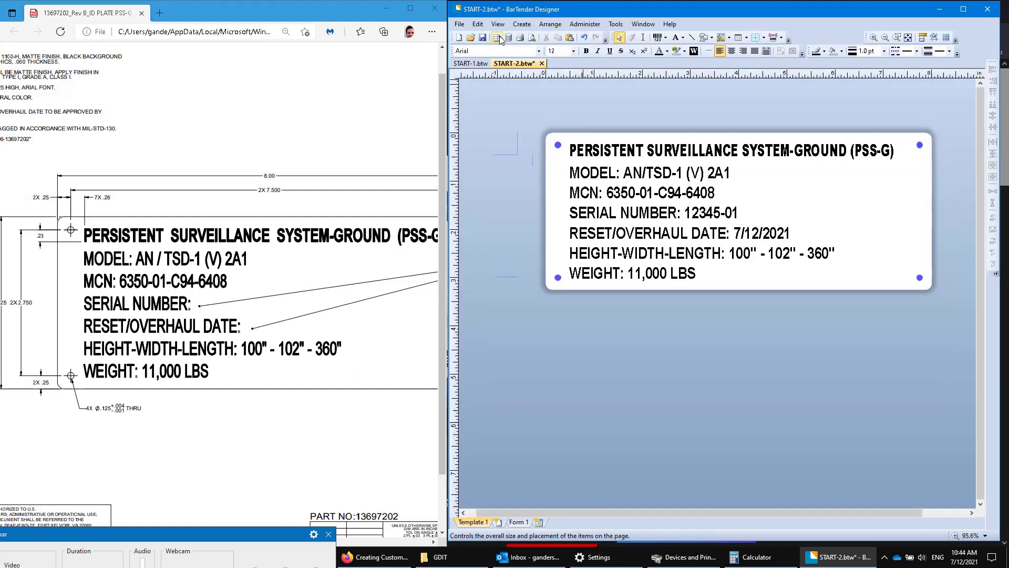
Widen Form 1 to 9.92 inches and stack Reset/Overhaul Date under Serial Number at left.
{"action": "left_click", "coordinate": [518, 522]}
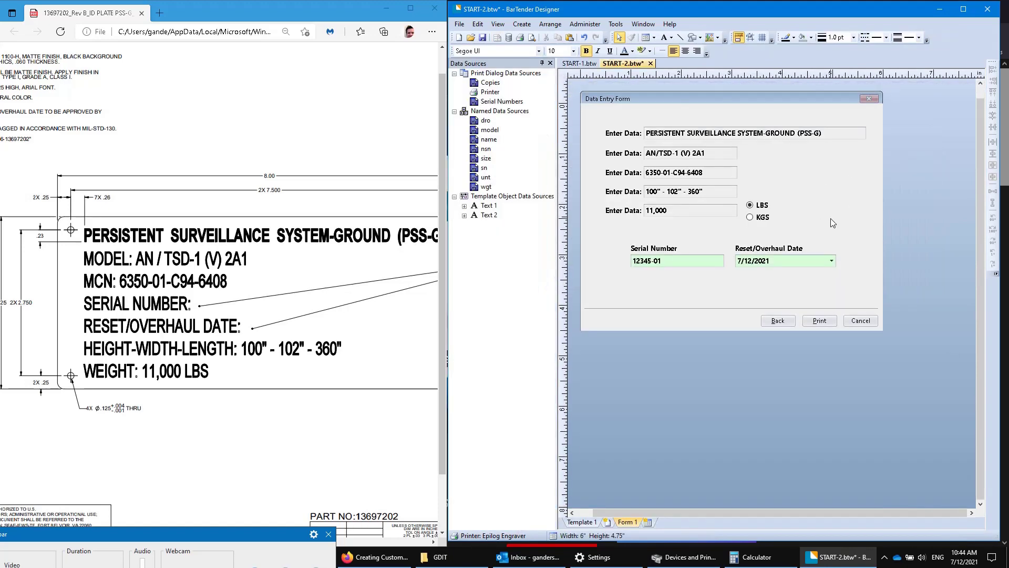
{"action": "left_click_drag", "start_coordinate": [583, 115], "coordinate": [897, 236]}
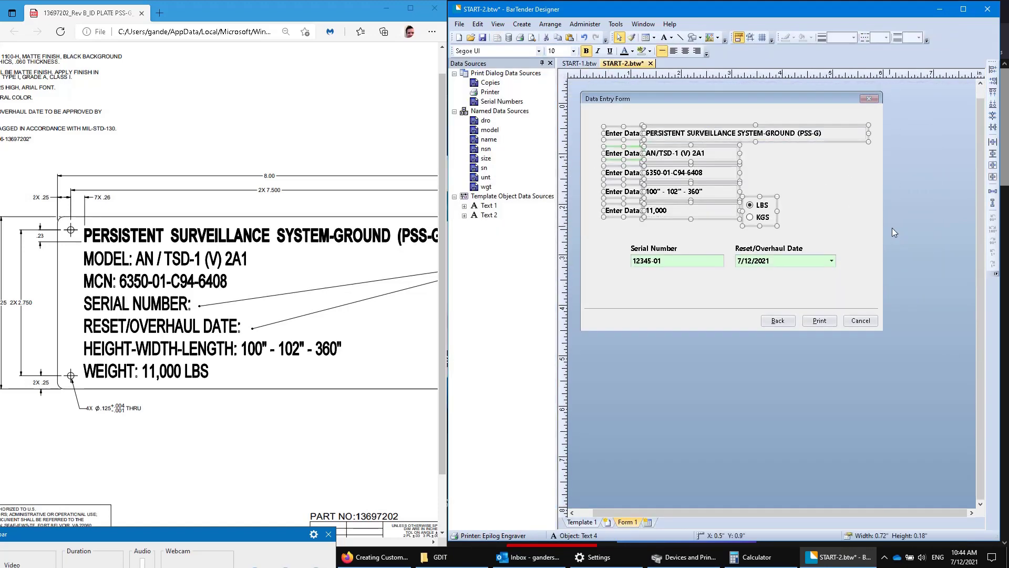
{"action": "left_click_drag", "start_coordinate": [446, 150], "coordinate": [251, 150]}
{"action": "left_click", "coordinate": [686, 226]}
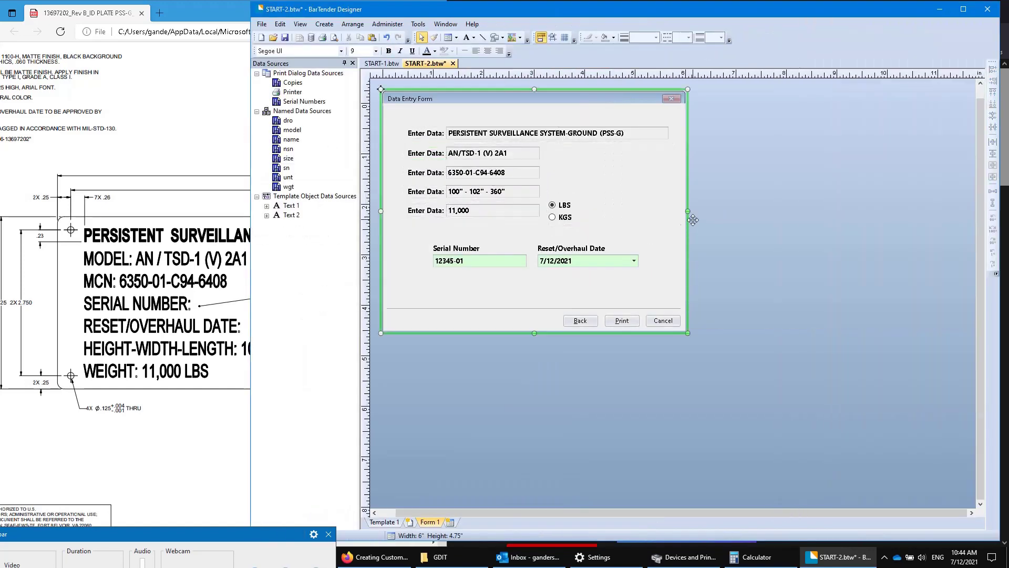
{"action": "left_click_drag", "start_coordinate": [688, 210], "coordinate": [885, 210]}
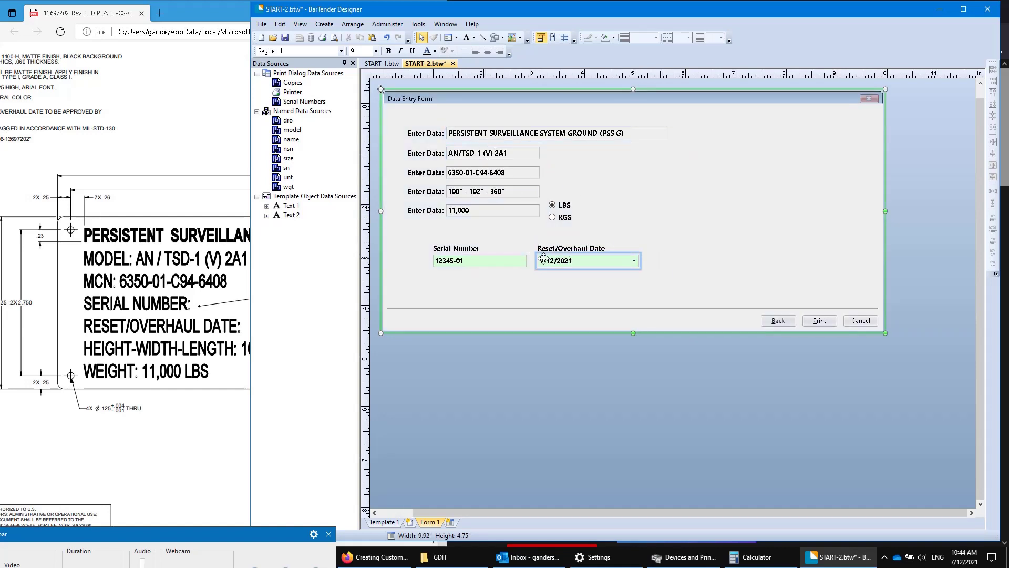
{"action": "left_click_drag", "start_coordinate": [481, 255], "coordinate": [457, 242]}
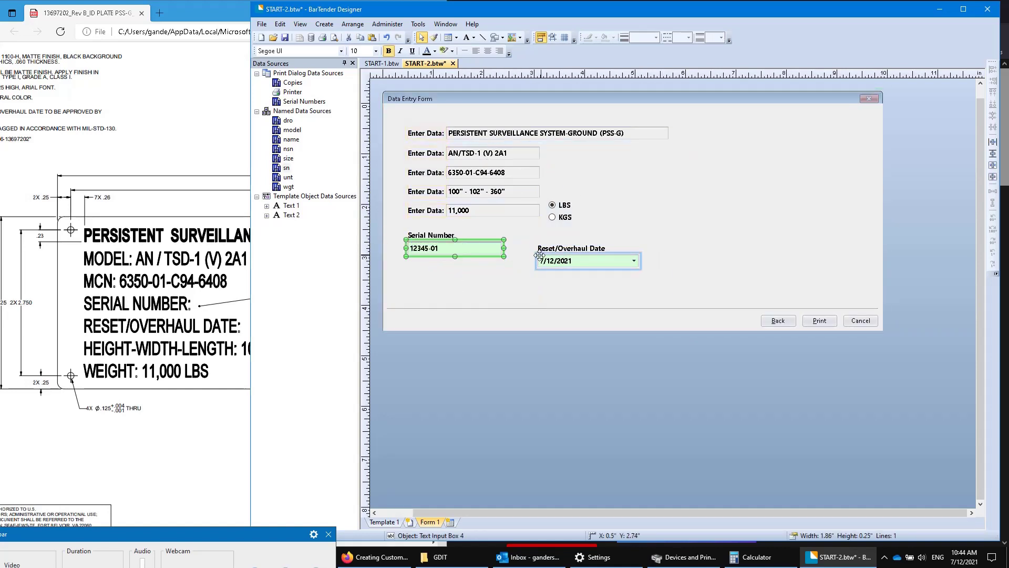
{"action": "left_click_drag", "start_coordinate": [558, 257], "coordinate": [428, 276]}
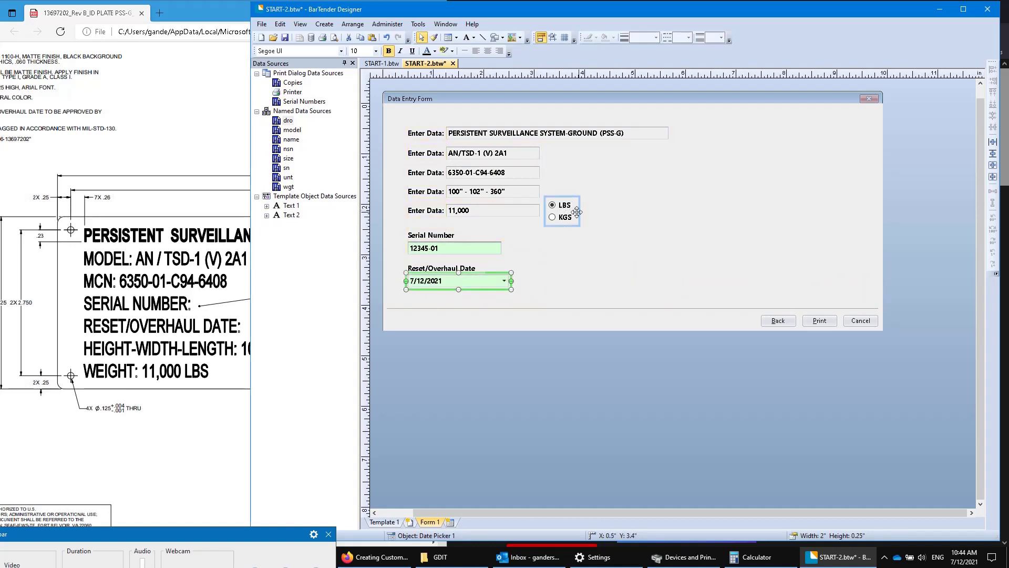
Draw a Picture > Preview of Template object on the form's right side.
{"action": "left_click", "coordinate": [631, 110]}
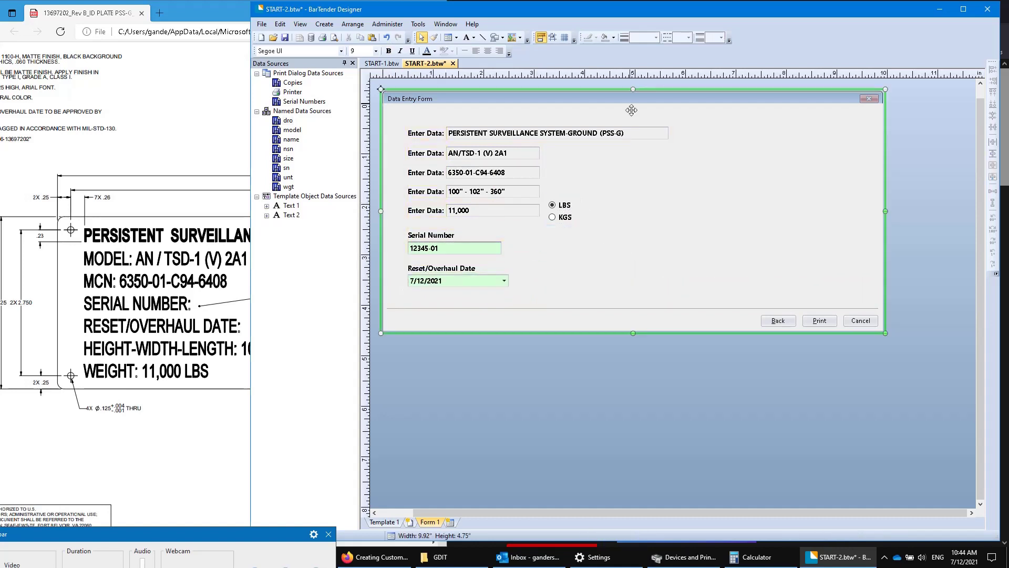
{"action": "left_click", "coordinate": [520, 37]}
{"action": "left_click", "coordinate": [547, 123]}
{"action": "left_click_drag", "start_coordinate": [586, 147], "coordinate": [836, 290]}
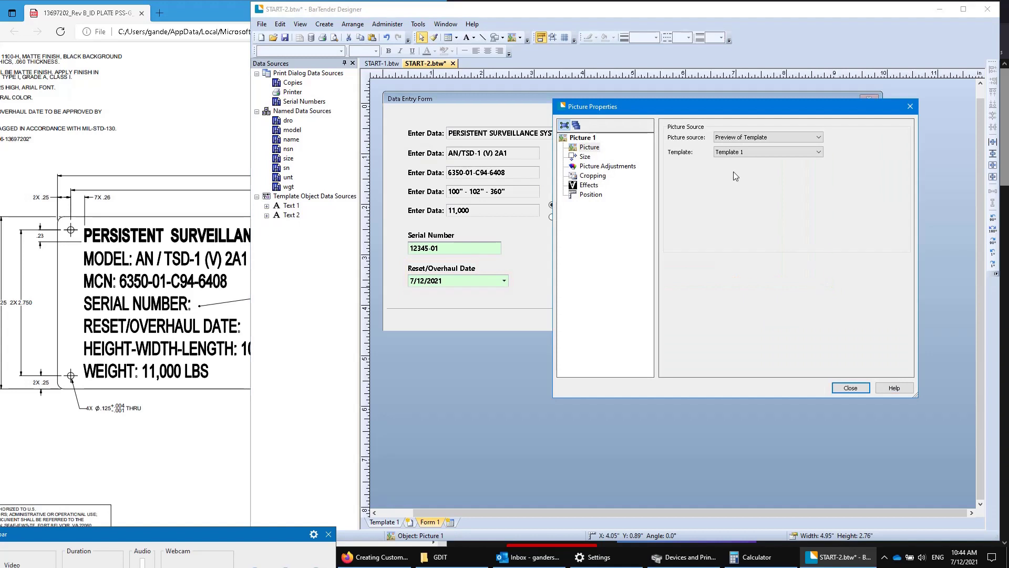
Confirm the template preview picture and save START-2.btw.
{"action": "left_click", "coordinate": [852, 388]}
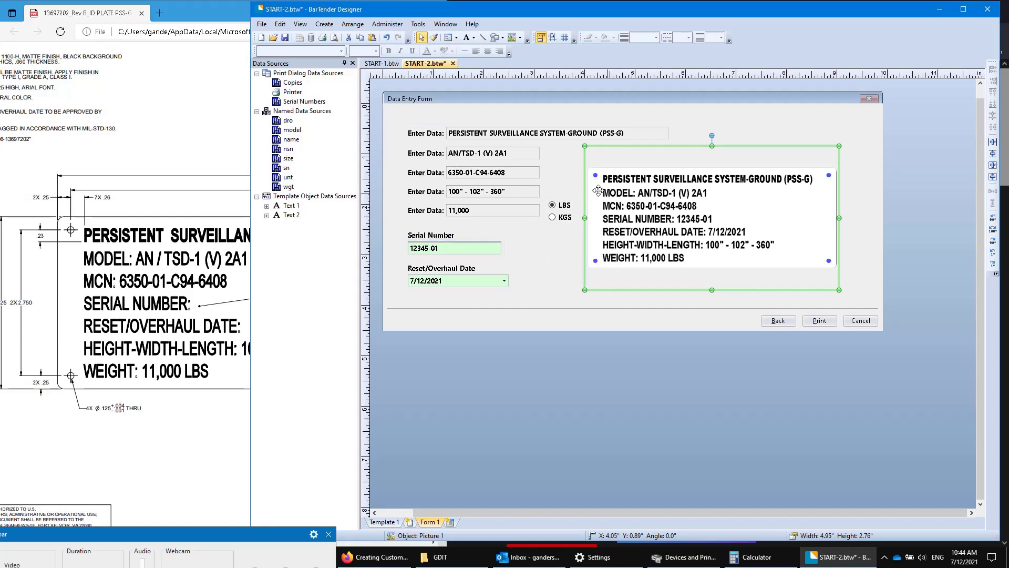
{"action": "left_click", "coordinate": [284, 37]}
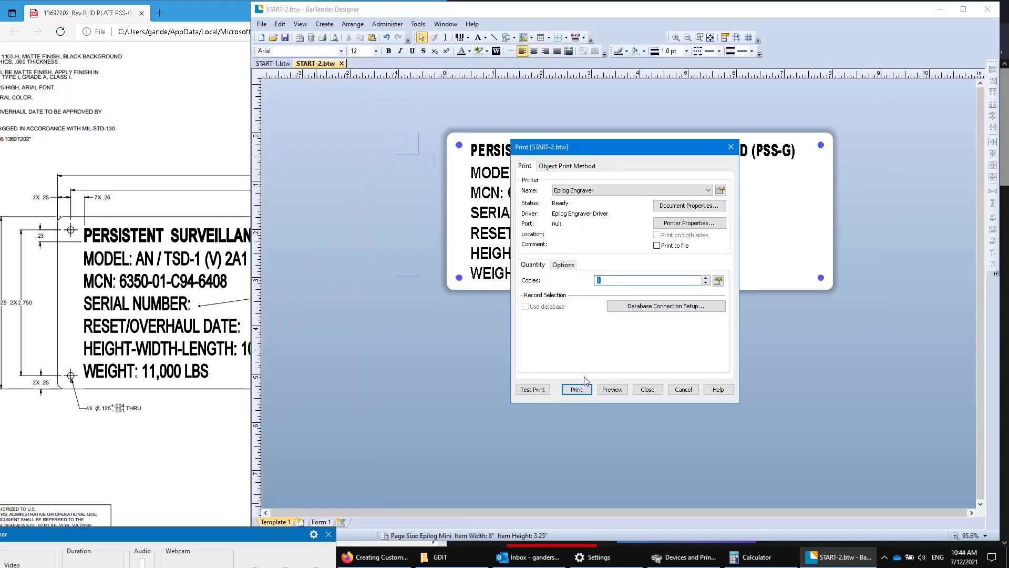
{"action": "left_click", "coordinate": [612, 390]}
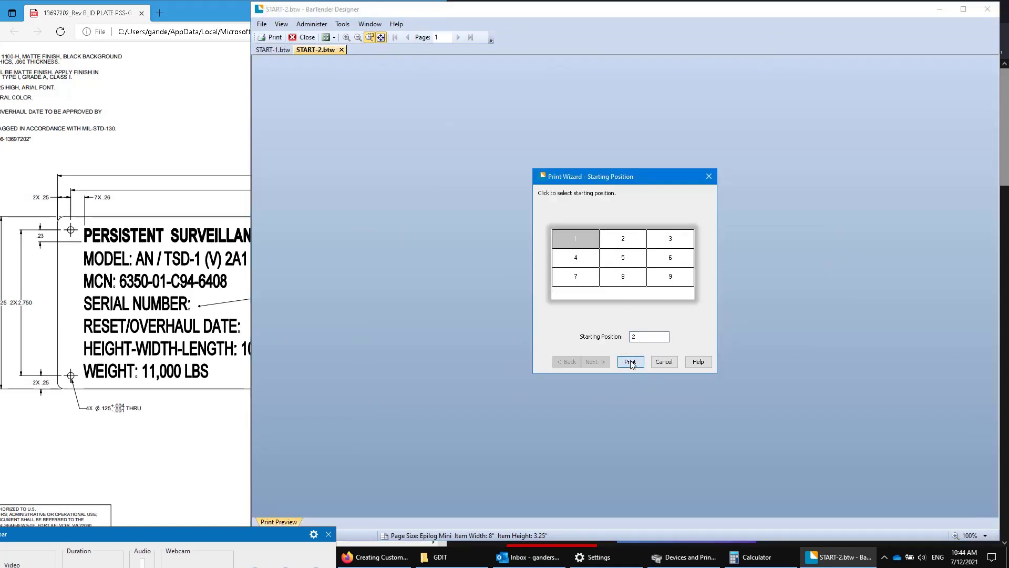
{"action": "left_click", "coordinate": [630, 363]}
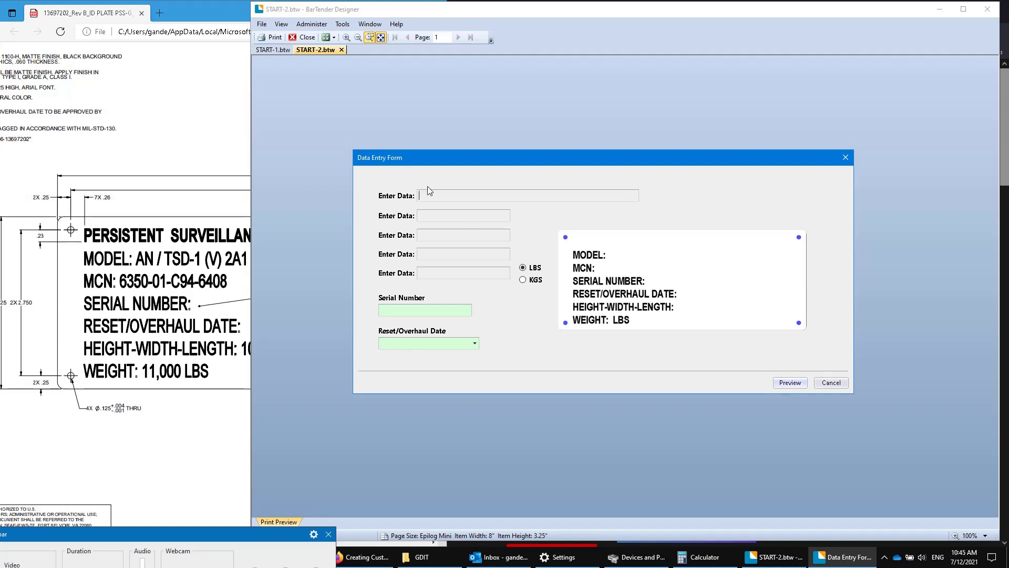
{"action": "left_click", "coordinate": [435, 310]}
{"action": "type", "text": "2345234234"}
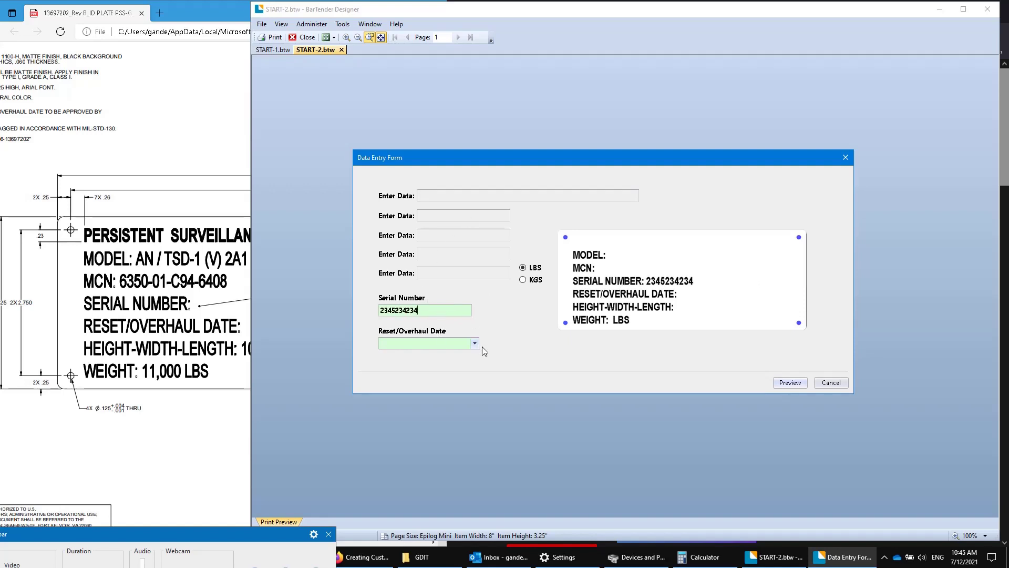
{"action": "left_click", "coordinate": [475, 343]}
{"action": "left_click", "coordinate": [456, 419]}
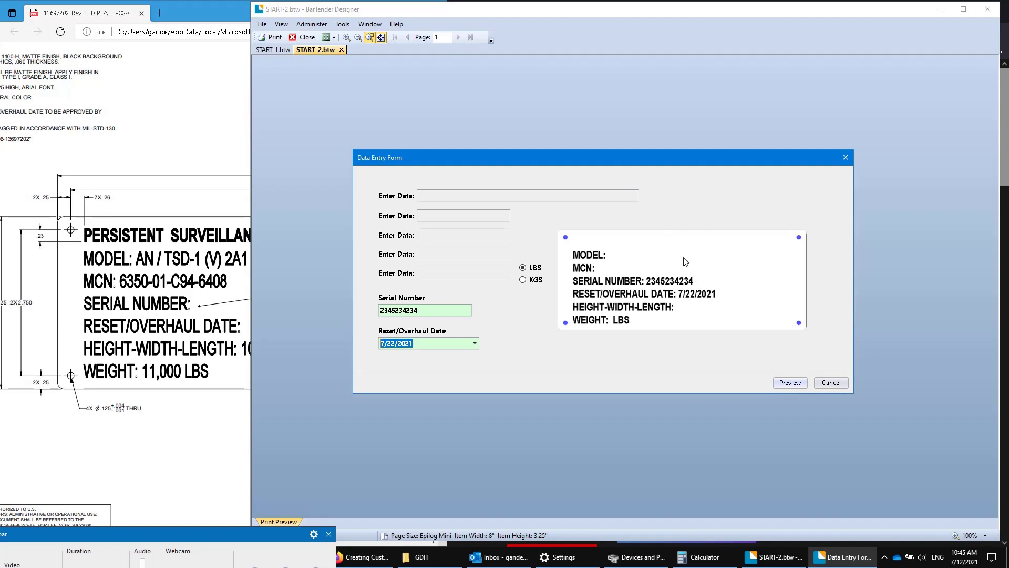
{"action": "left_click", "coordinate": [827, 384]}
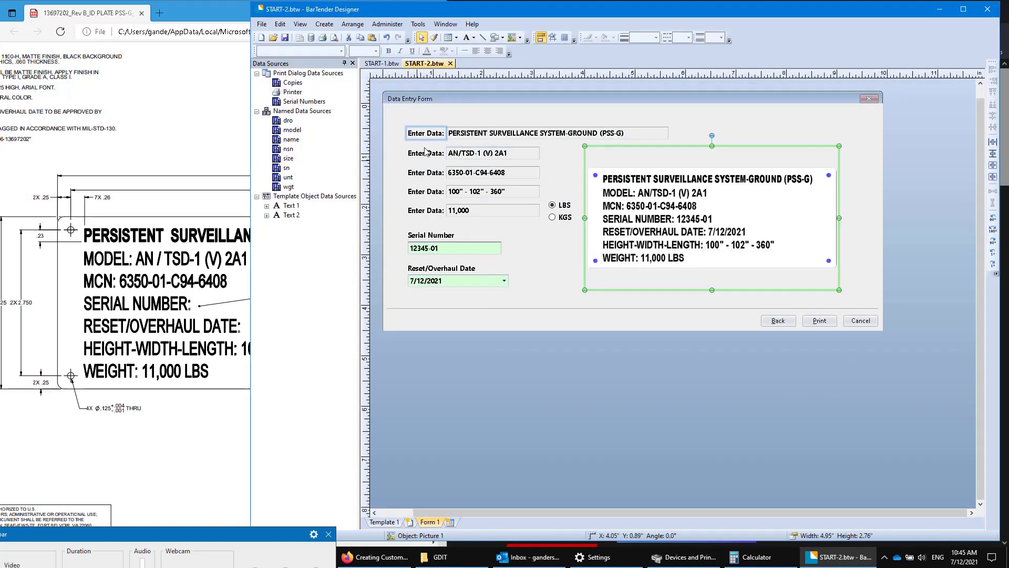
{"action": "left_click", "coordinate": [425, 152]}
Open the Name entry box's properties to review its text label settings.
{"action": "left_click", "coordinate": [462, 153]}
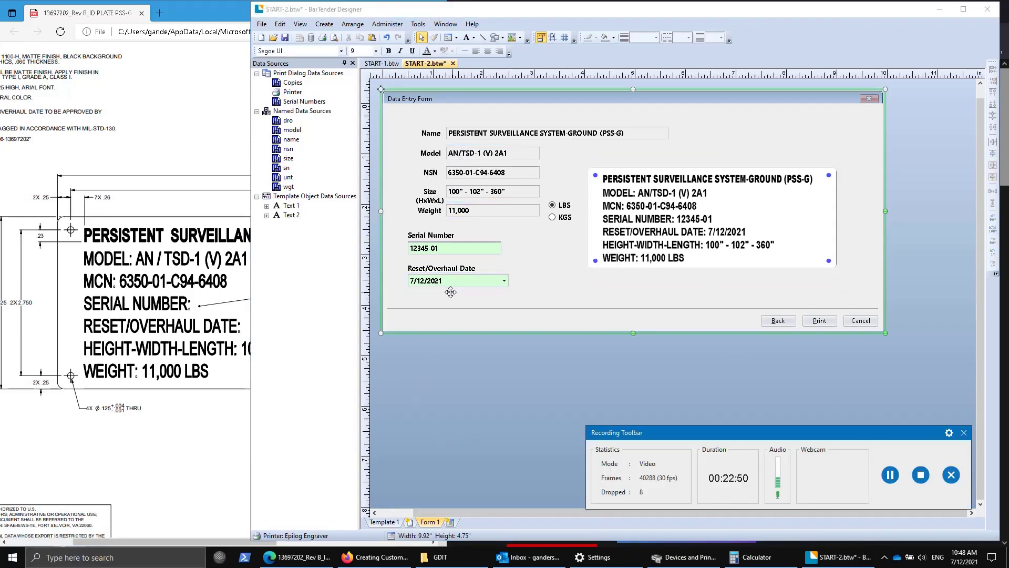
{"action": "double_click", "coordinate": [489, 132]}
{"action": "left_click", "coordinate": [634, 166]}
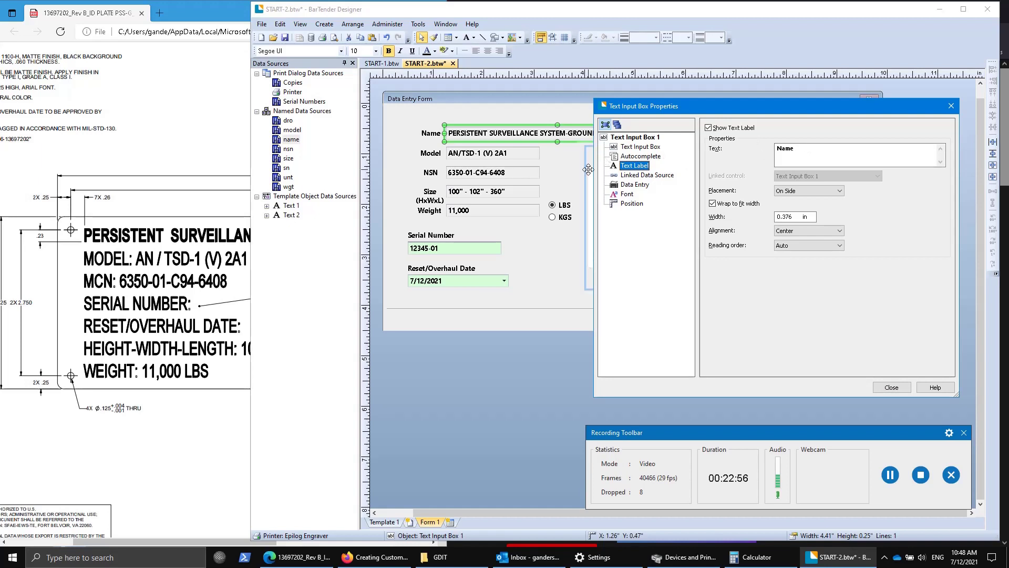
{"action": "left_click", "coordinate": [891, 386]}
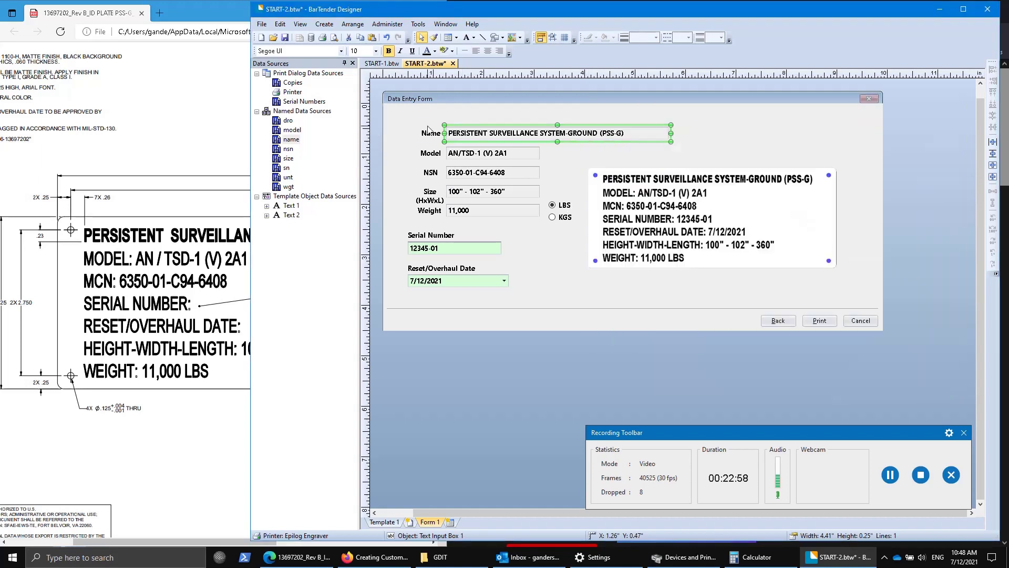
Move the Name label up and centre it, then return it beside the name field.
{"action": "left_click_drag", "start_coordinate": [431, 133], "coordinate": [461, 112]}
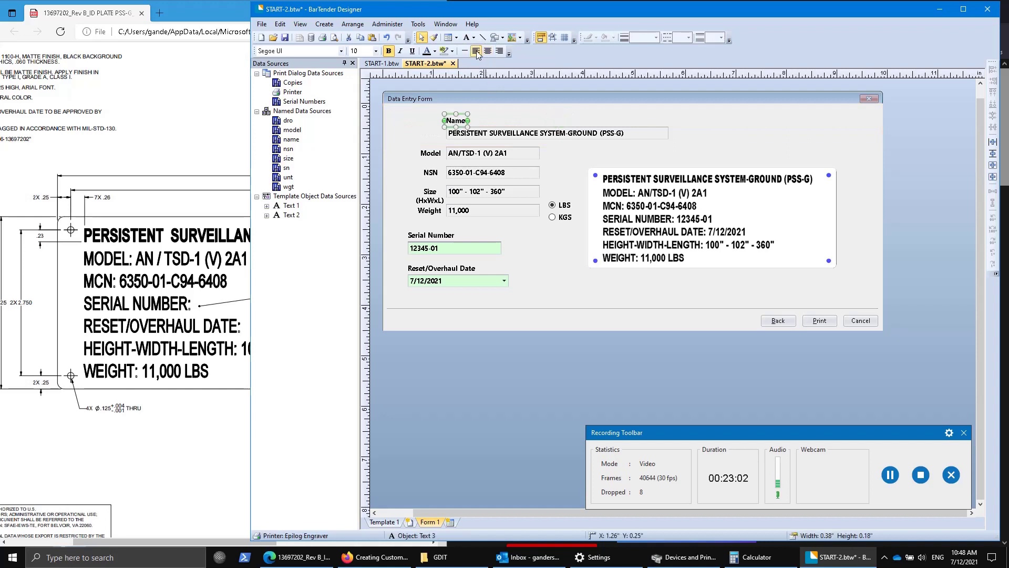
{"action": "left_click", "coordinate": [487, 51]}
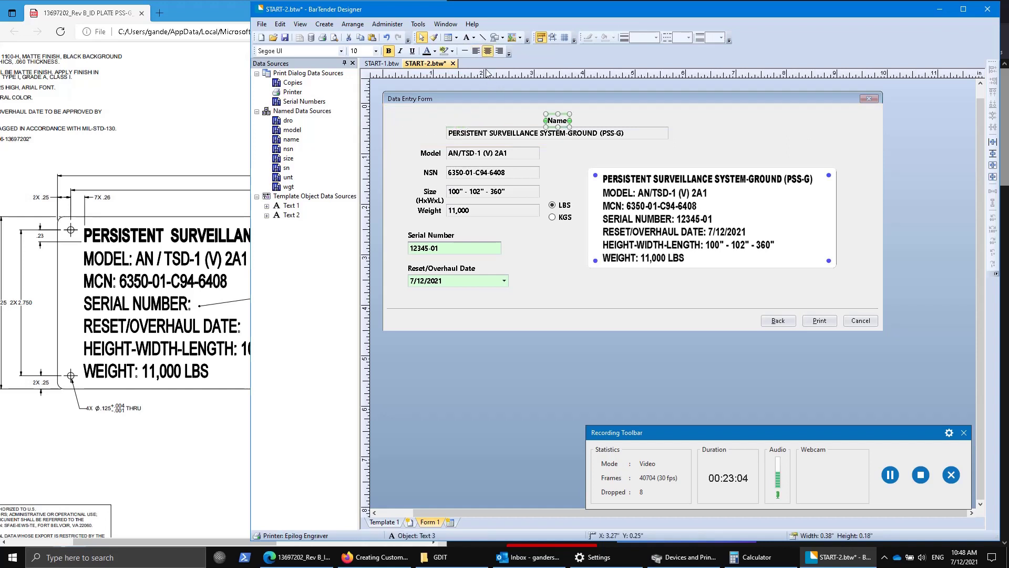
{"action": "left_click_drag", "start_coordinate": [558, 121], "coordinate": [436, 132]}
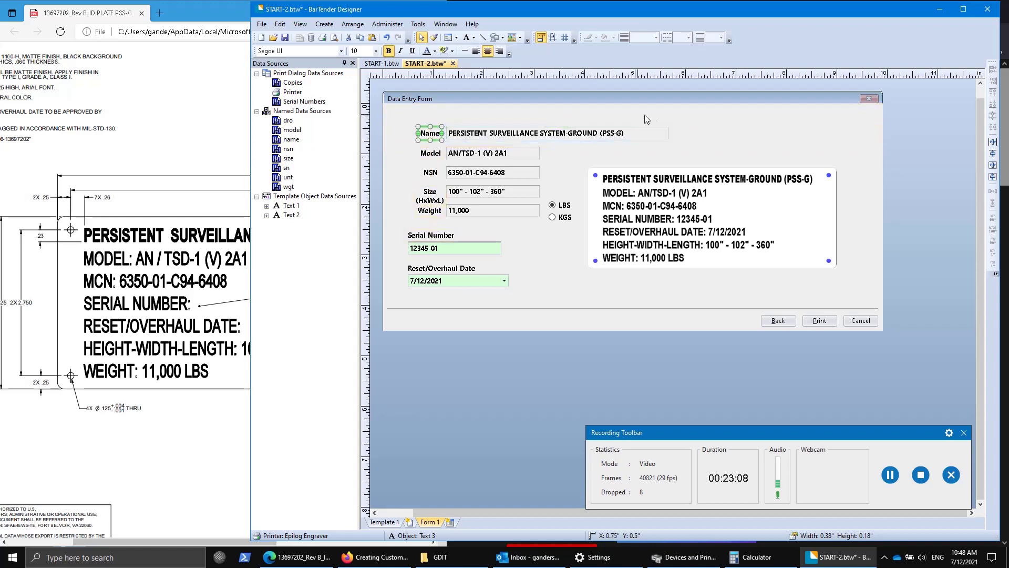
{"action": "left_click", "coordinate": [689, 122]}
Place a Normal text object near the form's top right, set to 24 pt dark red.
{"action": "left_click", "coordinate": [473, 37]}
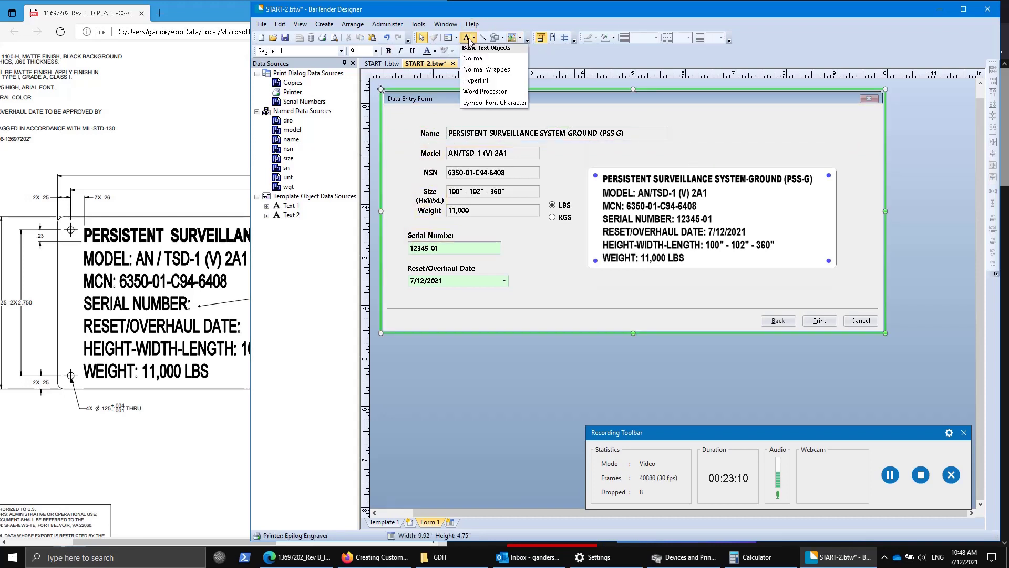
{"action": "left_click", "coordinate": [489, 62]}
{"action": "left_click", "coordinate": [741, 124]}
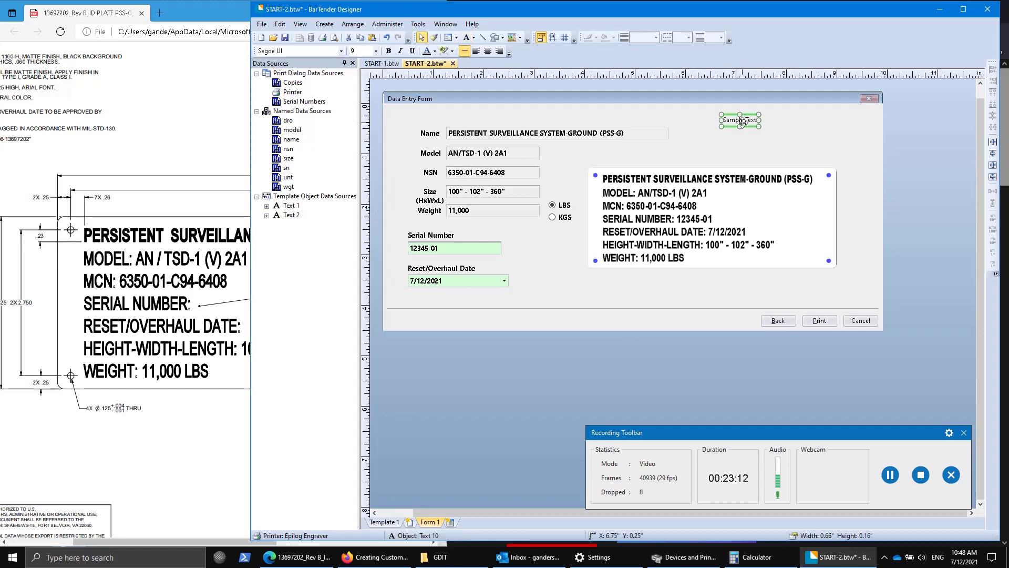
{"action": "left_click", "coordinate": [375, 51]}
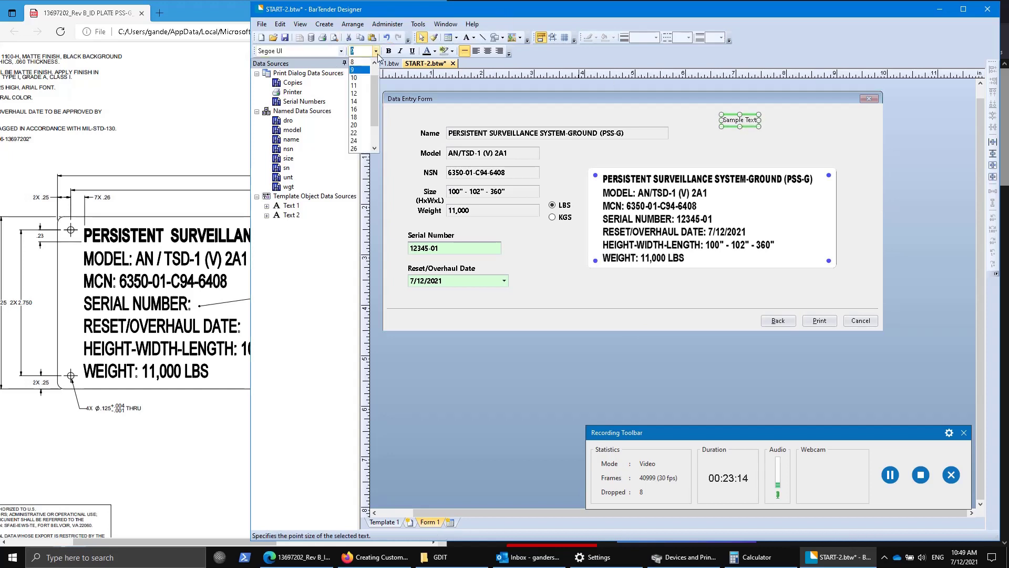
{"action": "left_click", "coordinate": [360, 146]}
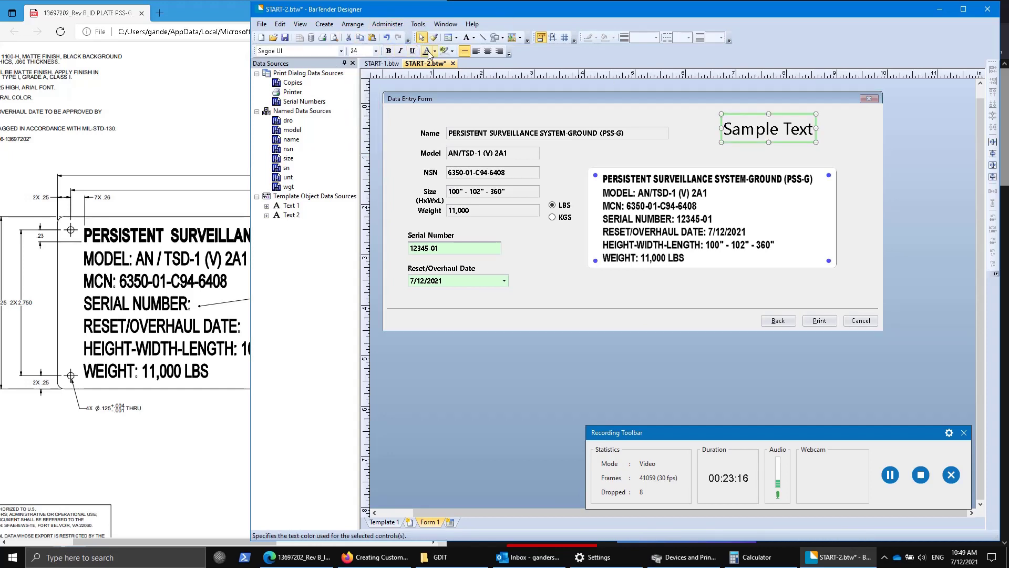
{"action": "left_click", "coordinate": [435, 51]}
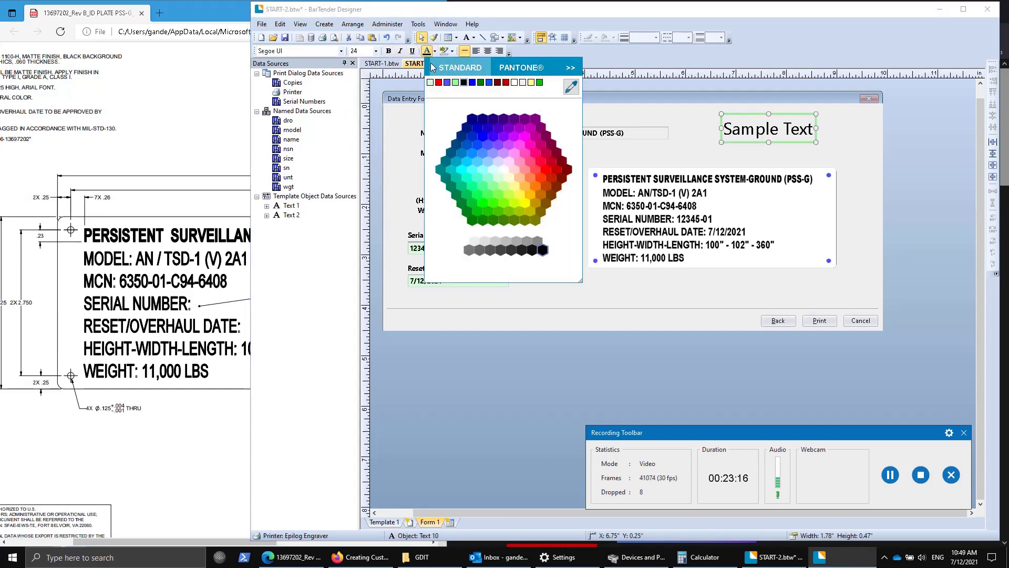
{"action": "left_click", "coordinate": [551, 162]}
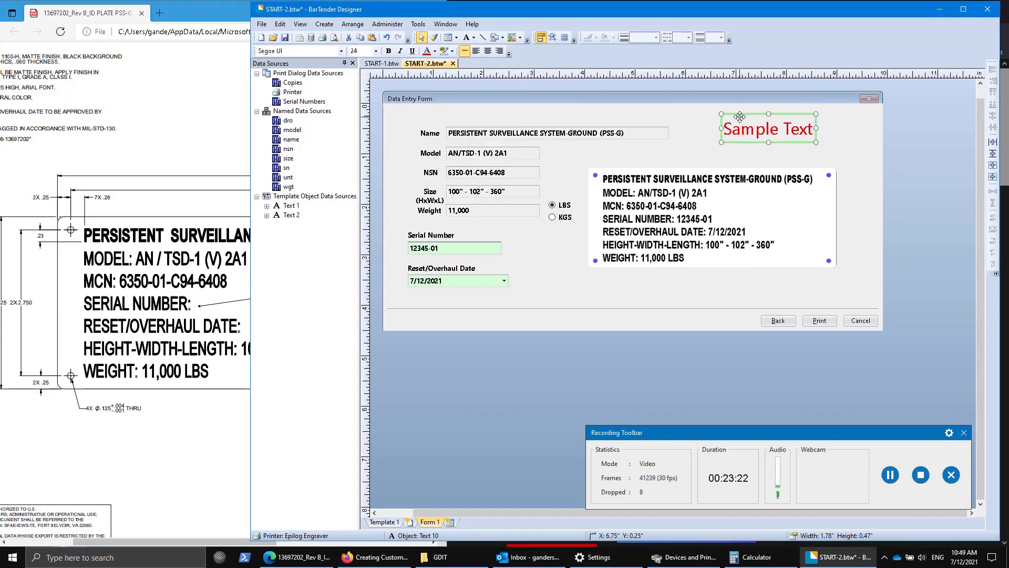
Replace 'Sample Text' with 'Nameplate for Important Stuff' and drag it to the form's top.
{"action": "double_click", "coordinate": [746, 125]}
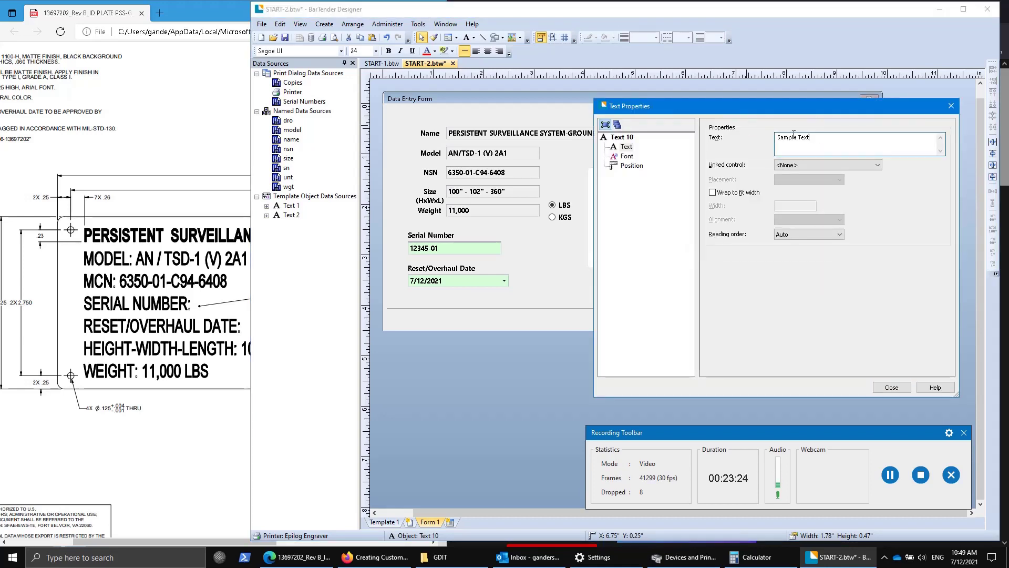
{"action": "key", "text": "ctrl+a"}
{"action": "key", "text": "Delete"}
{"action": "type", "text": "Nameplate for Important Su"}
{"action": "left_click", "coordinate": [892, 387]}
{"action": "left_click_drag", "start_coordinate": [748, 112], "coordinate": [495, 97]}
Drop the title in place, then stretch the plate preview down, up and right to 5.58" x 3.12".
{"action": "left_click", "coordinate": [799, 135]}
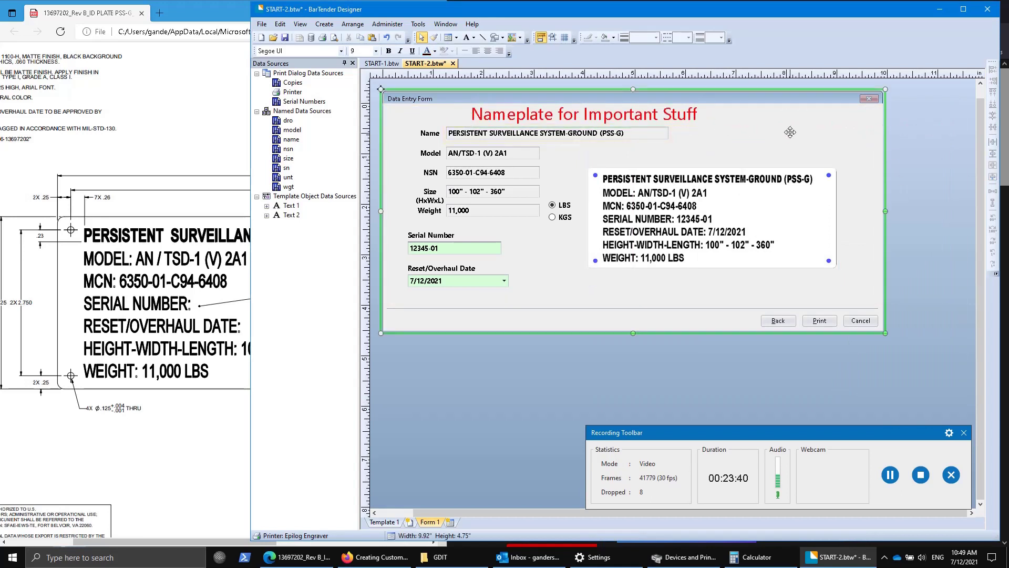
{"action": "left_click", "coordinate": [686, 205]}
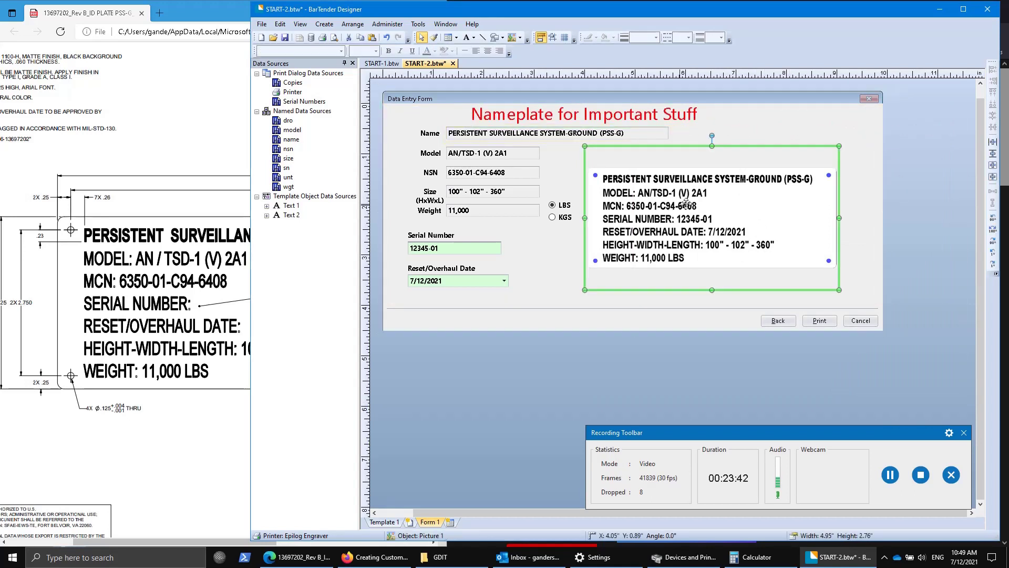
{"action": "left_click_drag", "start_coordinate": [711, 290], "coordinate": [711, 308]}
{"action": "left_click_drag", "start_coordinate": [711, 145], "coordinate": [711, 145]}
{"action": "left_click_drag", "start_coordinate": [839, 225], "coordinate": [871, 225]}
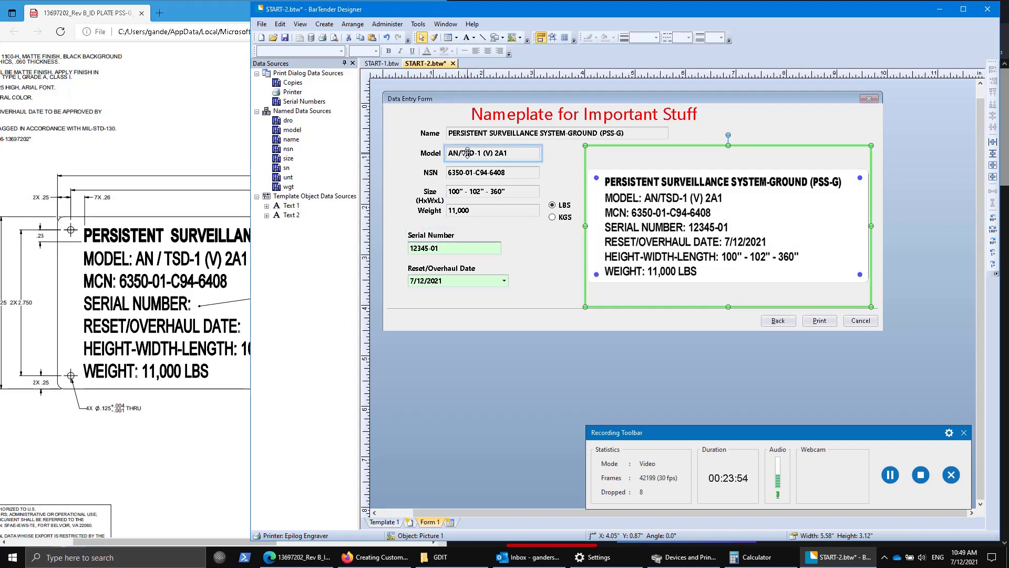
{"action": "double_click", "coordinate": [467, 153]}
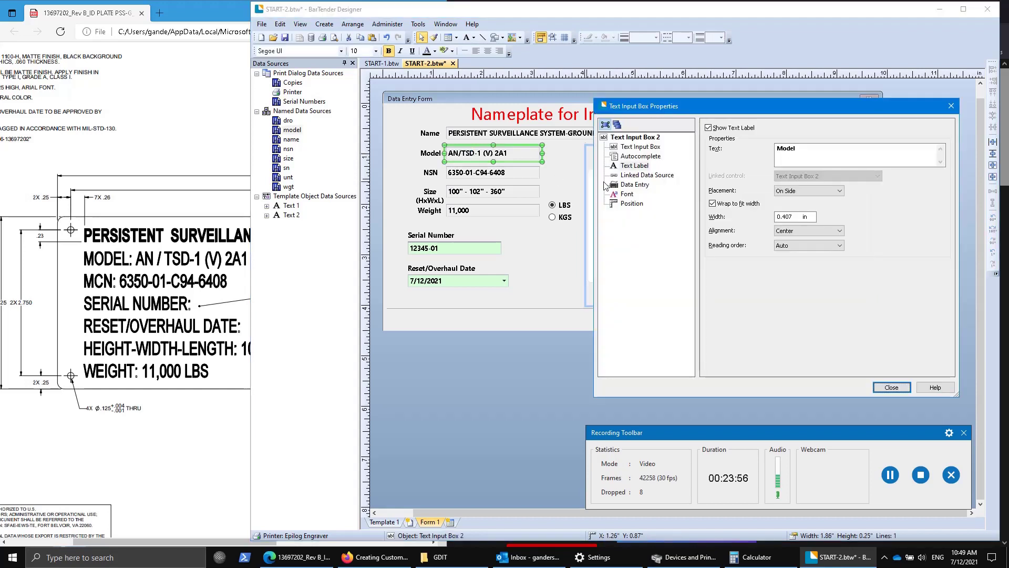
{"action": "left_click", "coordinate": [637, 186]}
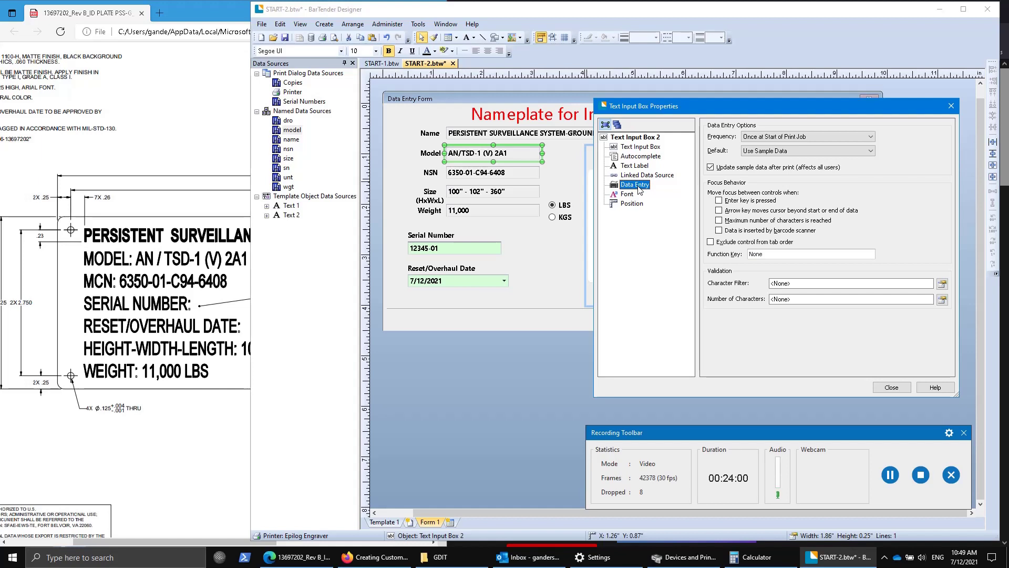
{"action": "left_click", "coordinate": [856, 151]}
{"action": "left_click", "coordinate": [778, 167]}
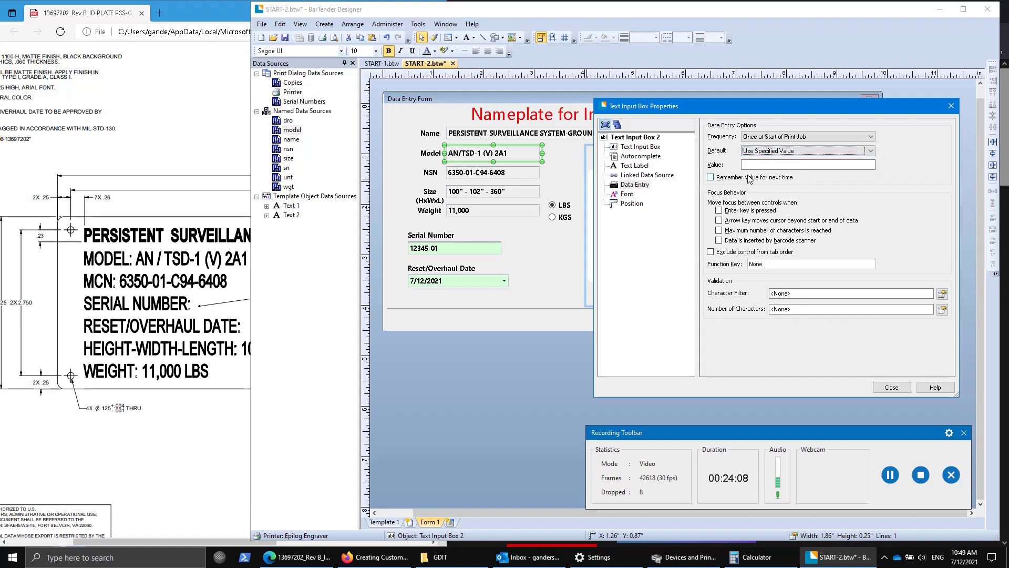
{"action": "left_click", "coordinate": [764, 167]}
{"action": "left_click", "coordinate": [777, 150]}
{"action": "left_click", "coordinate": [777, 162]}
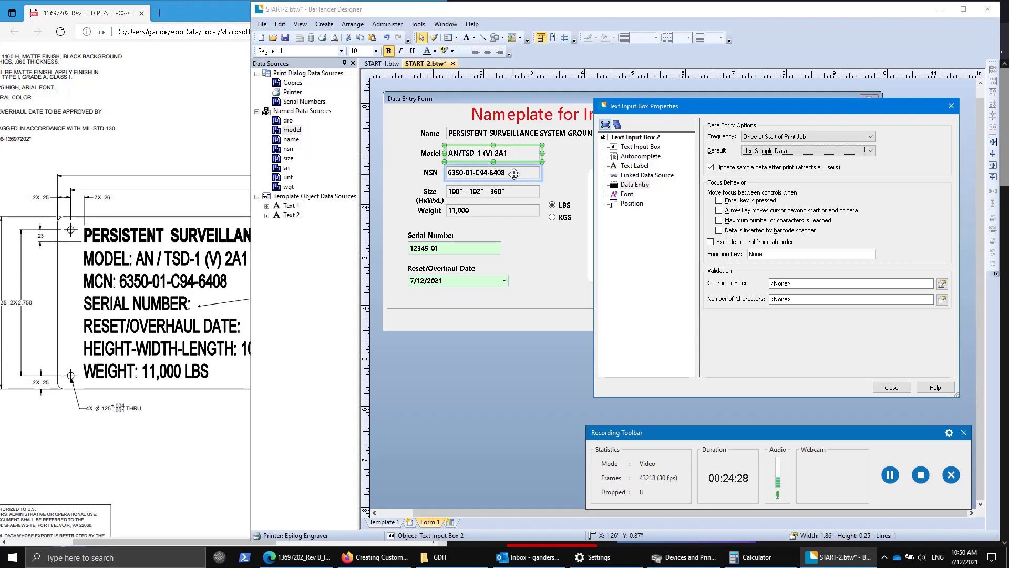
{"action": "left_click", "coordinate": [890, 387]}
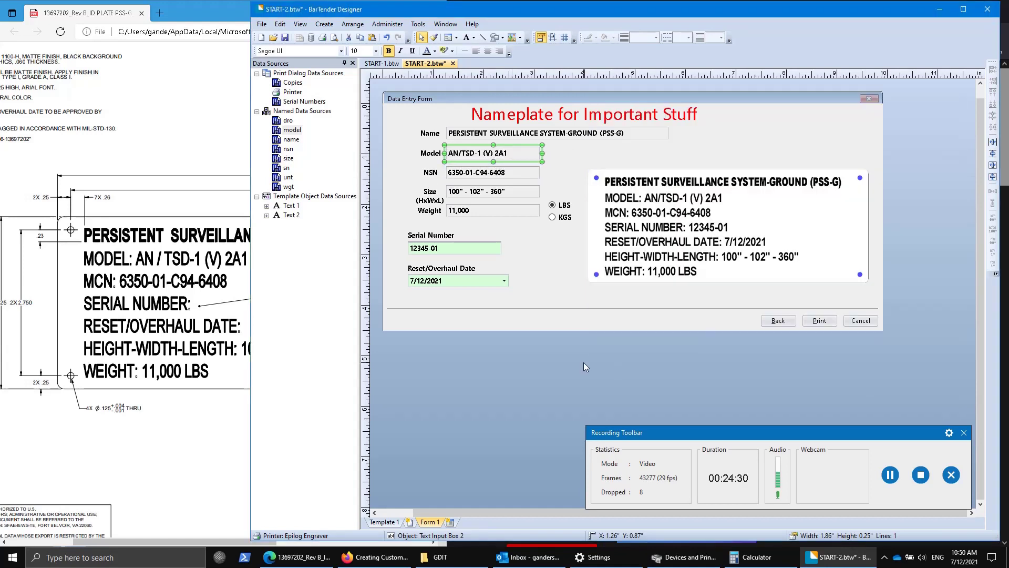
Set the Serial Number box's default to Use Sample Data, updated after each print.
{"action": "double_click", "coordinate": [496, 247]}
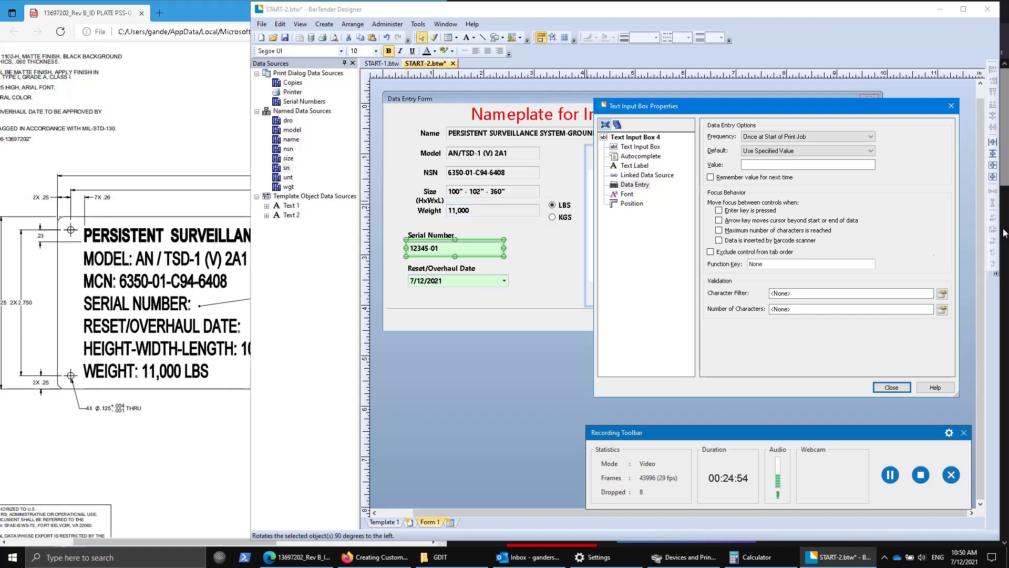
{"action": "left_click", "coordinate": [775, 151]}
{"action": "left_click", "coordinate": [774, 160]}
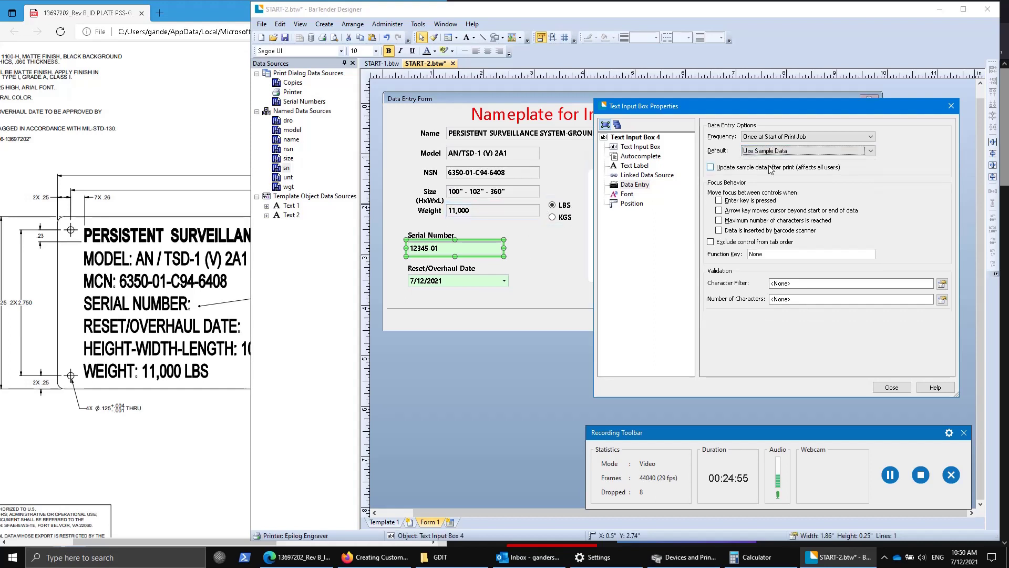
{"action": "left_click", "coordinate": [711, 167]}
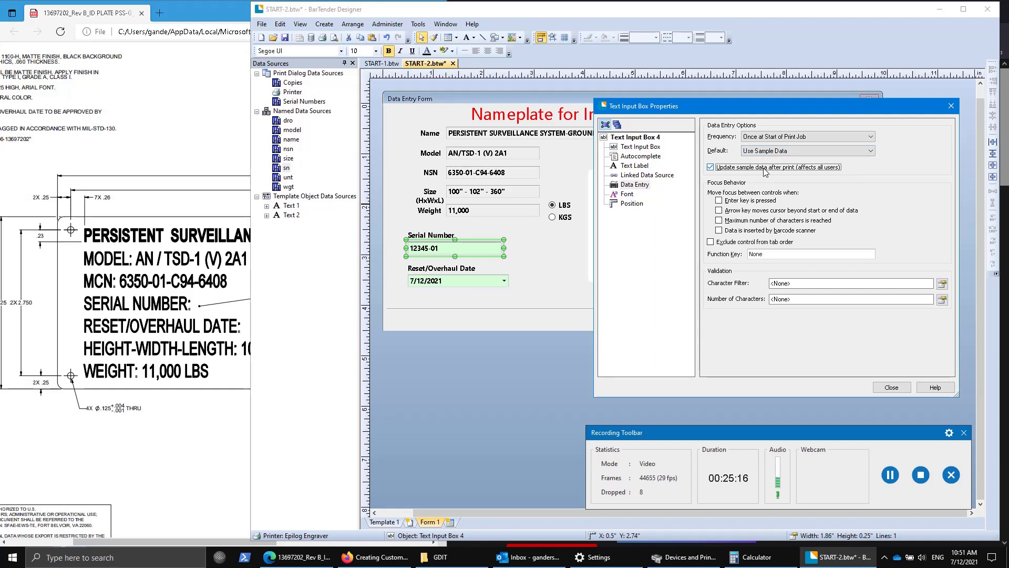
{"action": "left_click", "coordinate": [462, 279]}
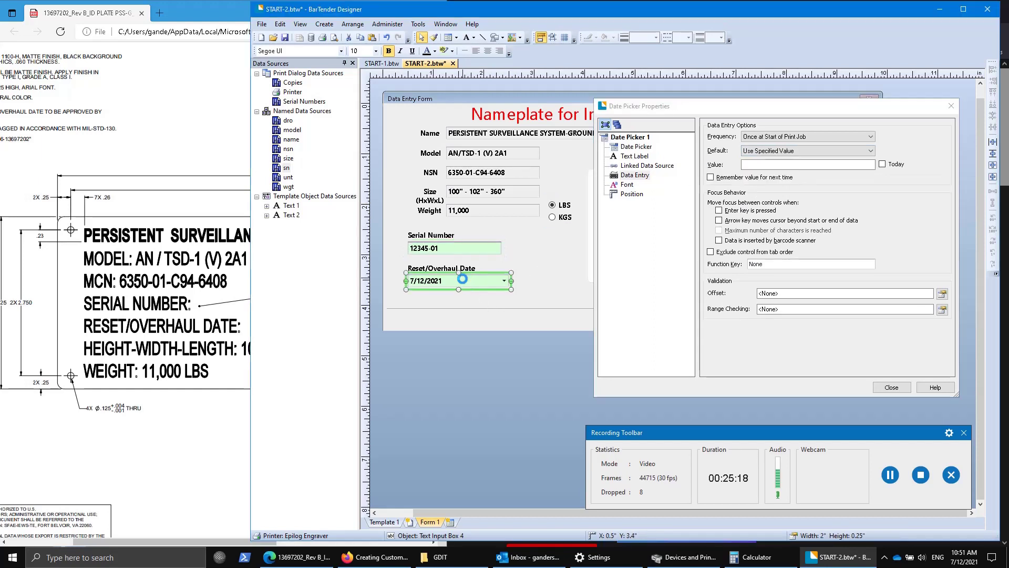
Make the Reset/Overhaul Date picker default to a specified value of Today.
{"action": "left_click", "coordinate": [778, 151]}
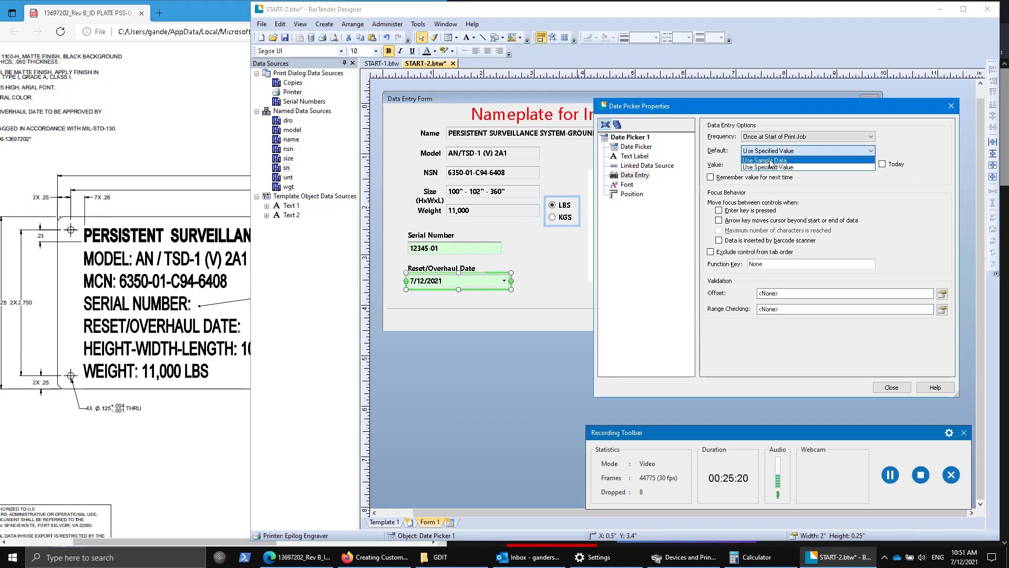
{"action": "left_click", "coordinate": [770, 160]}
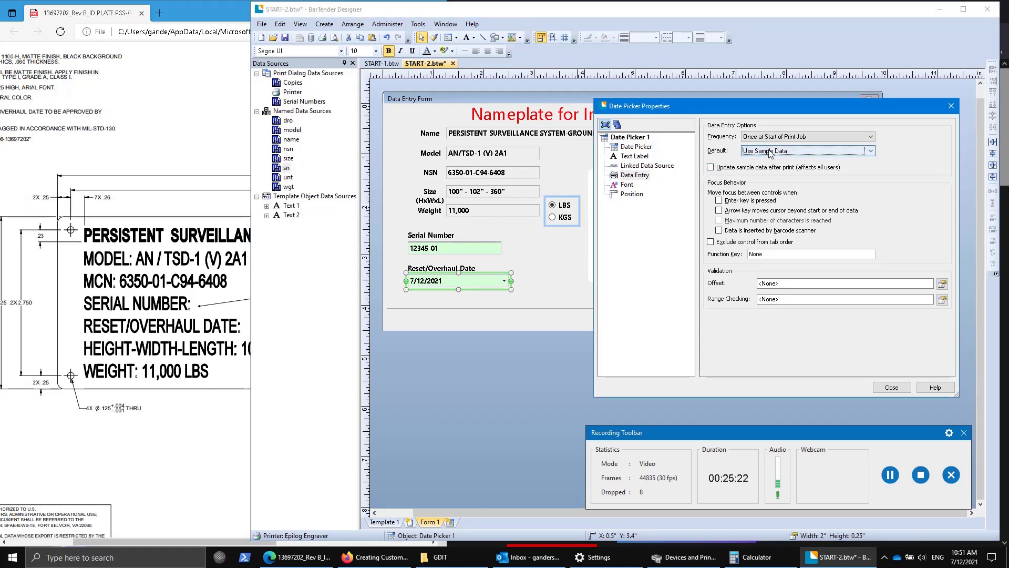
{"action": "left_click", "coordinate": [772, 151]}
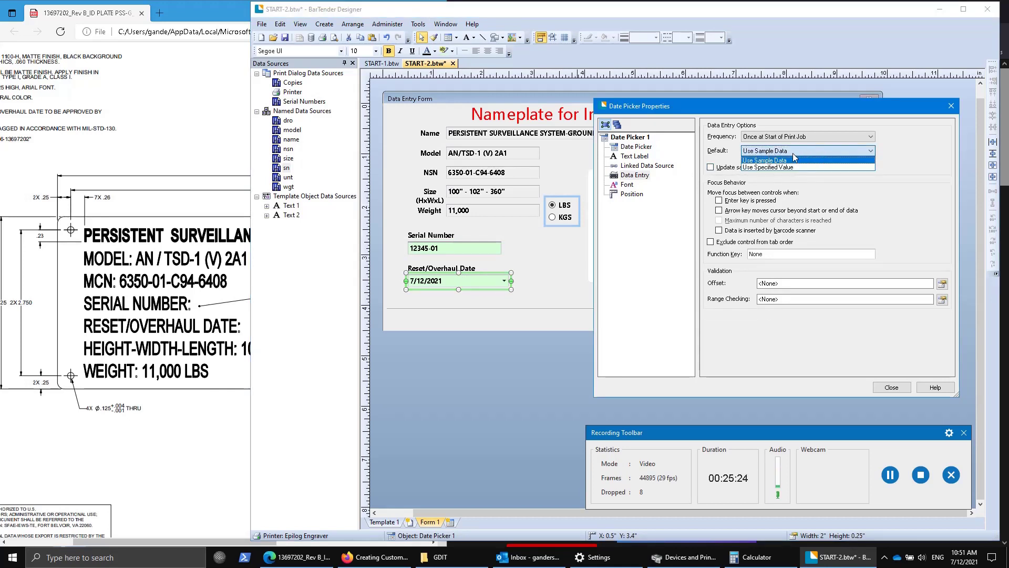
{"action": "left_click", "coordinate": [780, 167]}
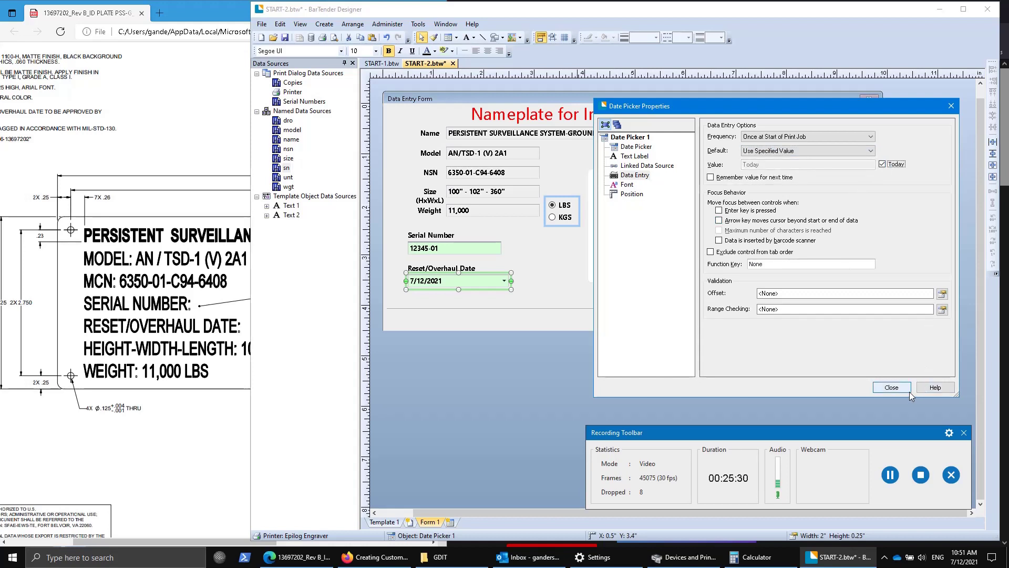
{"action": "left_click", "coordinate": [892, 388]}
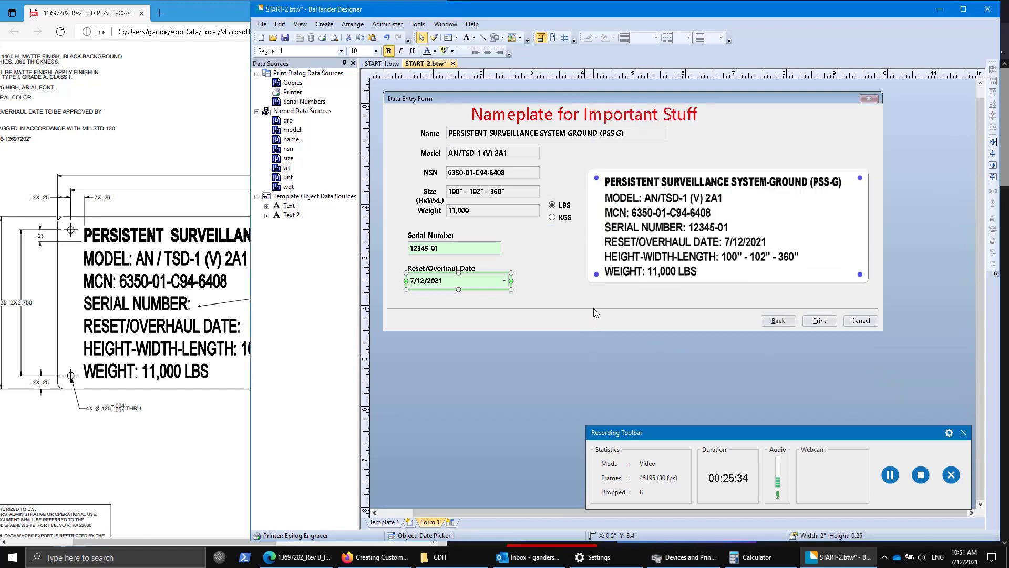
Save the template without printing and return to the Template 1 layout.
{"action": "left_click", "coordinate": [322, 39]}
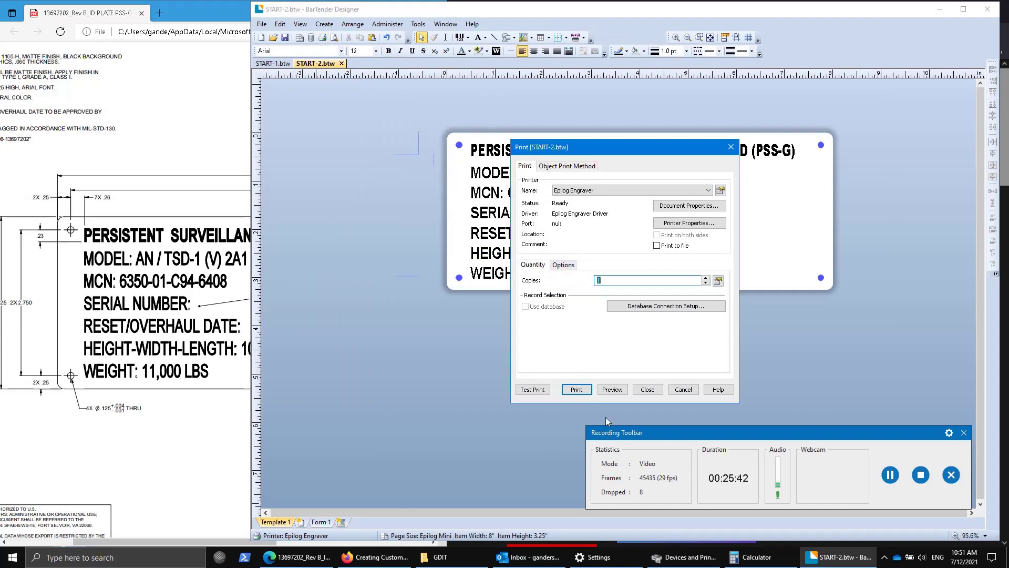
{"action": "left_click", "coordinate": [651, 390]}
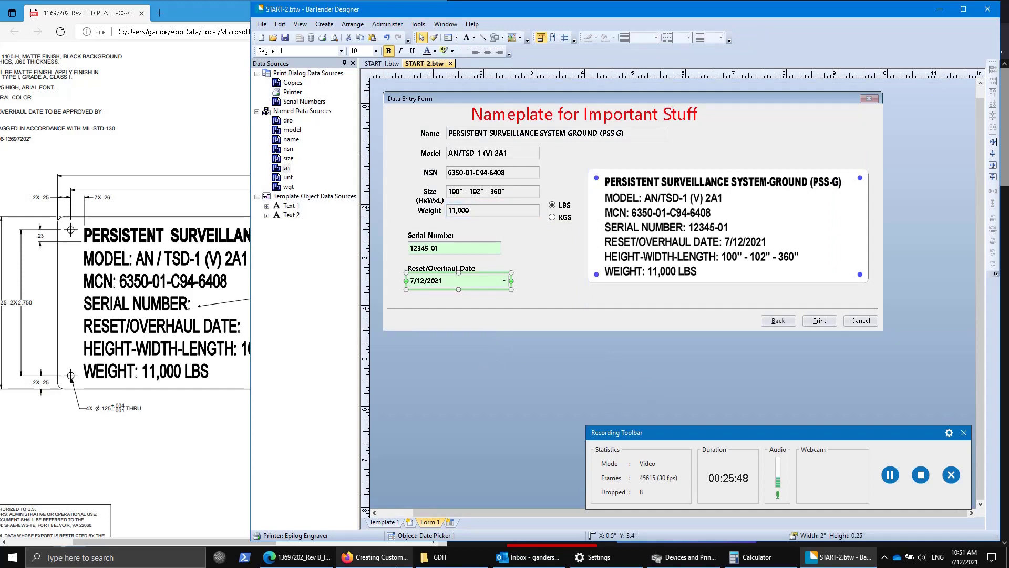
{"action": "left_click", "coordinate": [393, 521]}
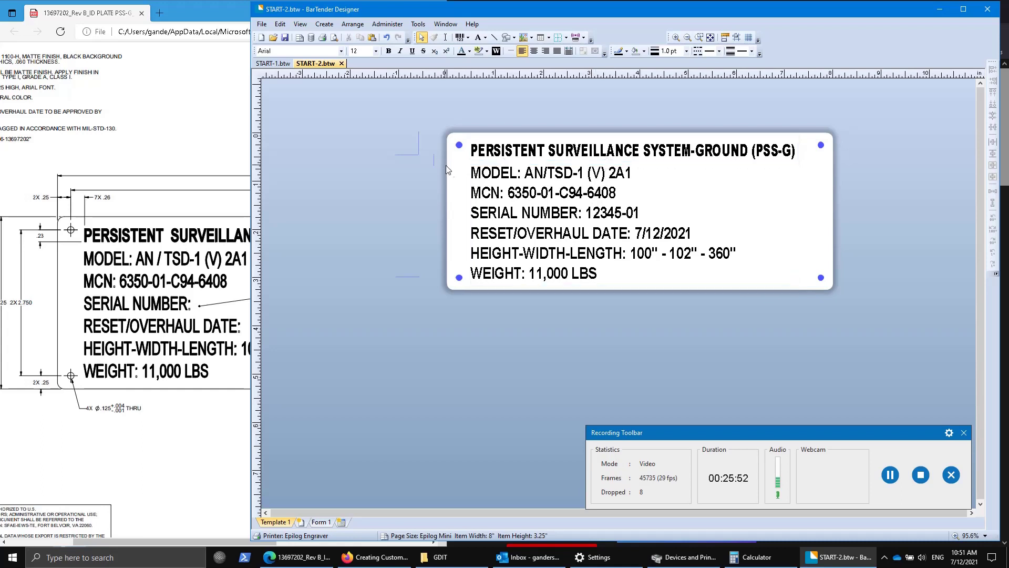
Open Text 2's 12345-01 serial number data source on its Transforms settings.
{"action": "left_click", "coordinate": [471, 184]}
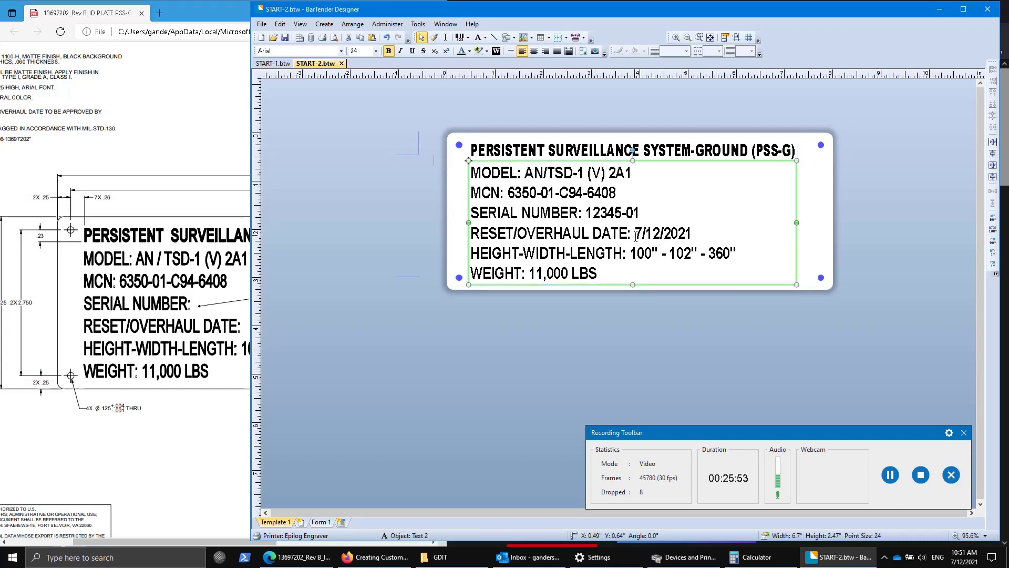
{"action": "double_click", "coordinate": [467, 214]}
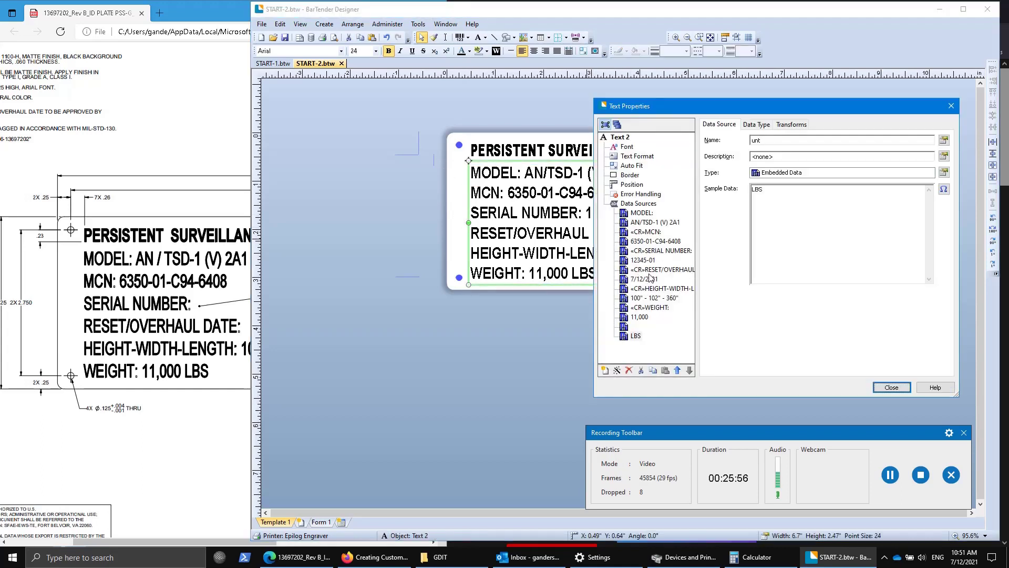
{"action": "left_click", "coordinate": [651, 260]}
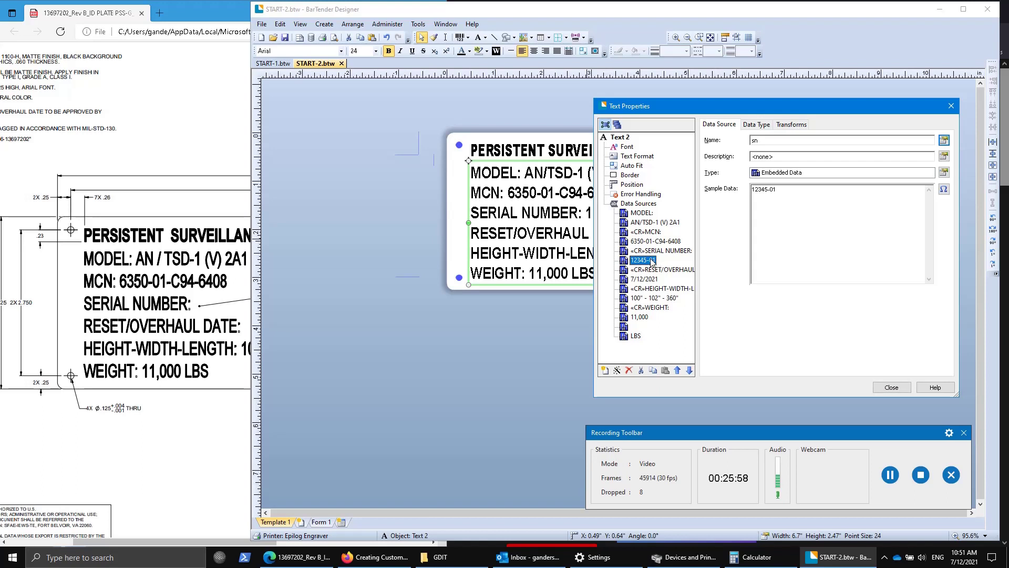
{"action": "left_click", "coordinate": [792, 124]}
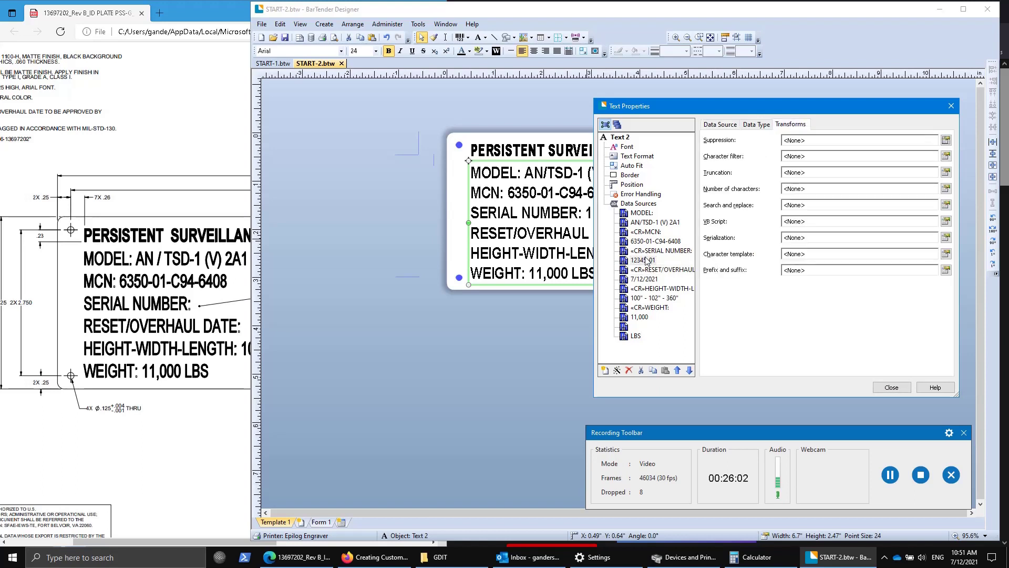
Serialize it to increment by 1 with Alphabetic and/or Numeric, uppercase A-Z.
{"action": "left_click", "coordinate": [946, 237]}
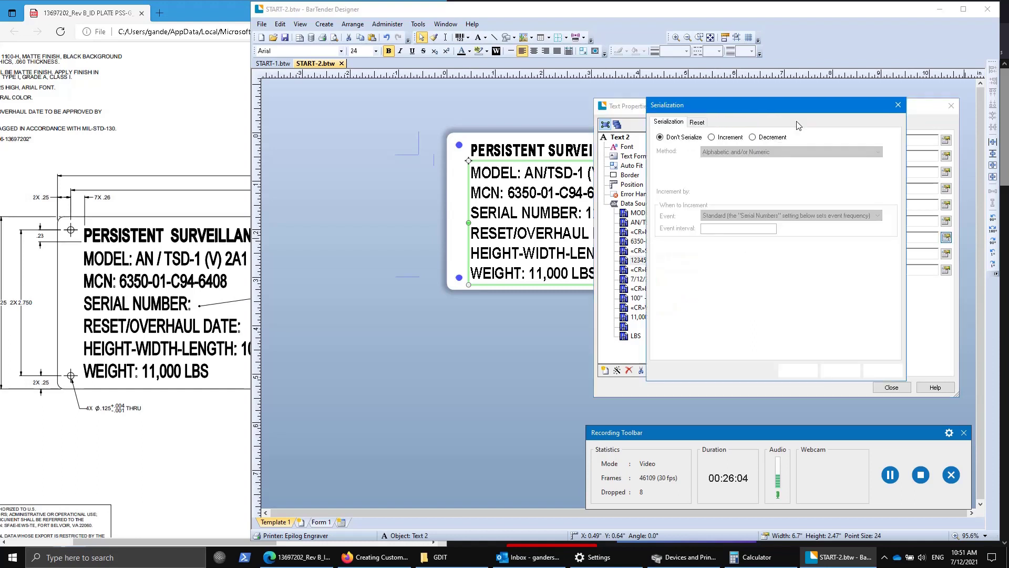
{"action": "left_click", "coordinate": [713, 137]}
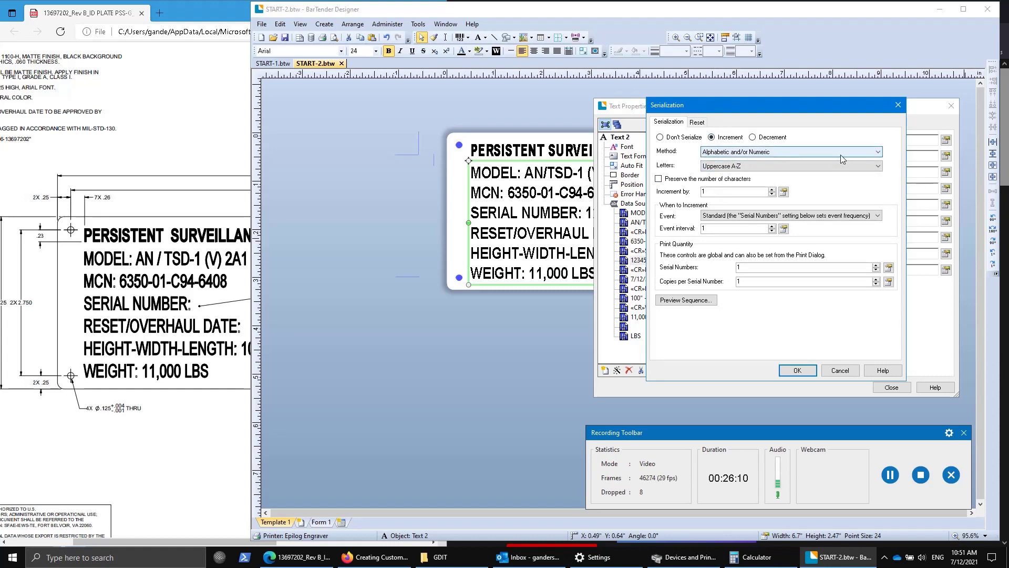
{"action": "left_click", "coordinate": [875, 153]}
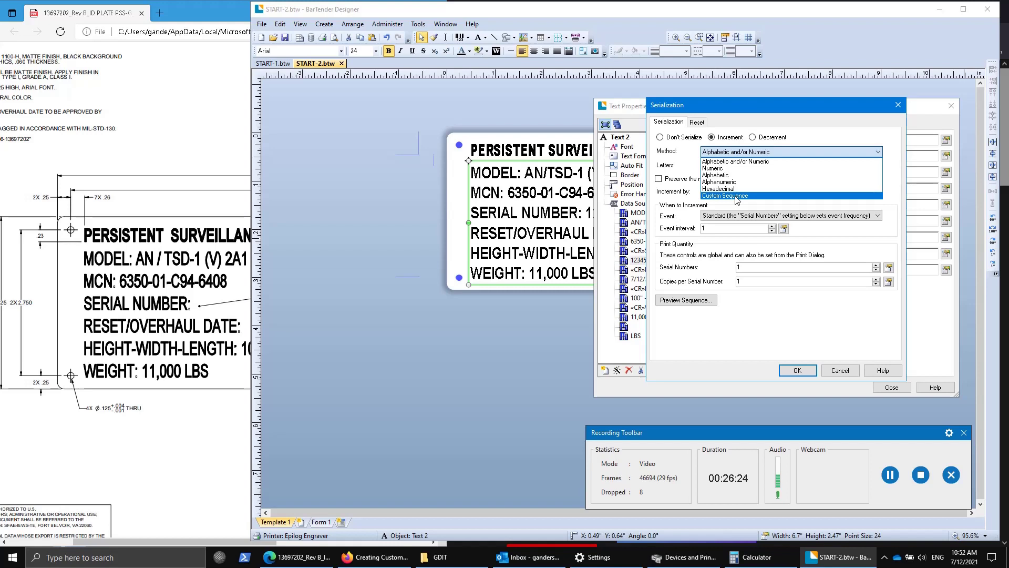
{"action": "left_click", "coordinate": [728, 160]}
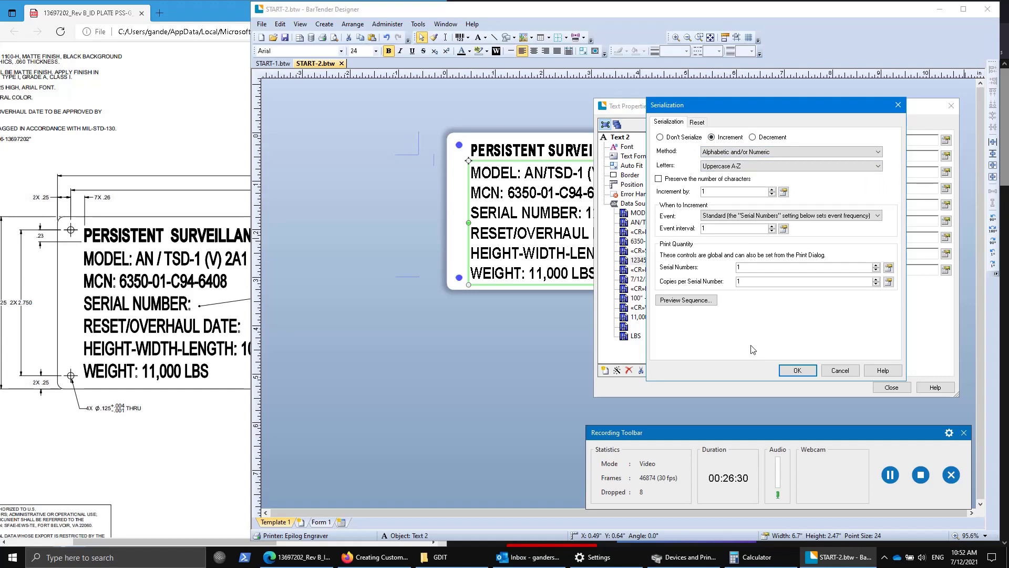
{"action": "left_click", "coordinate": [686, 300]}
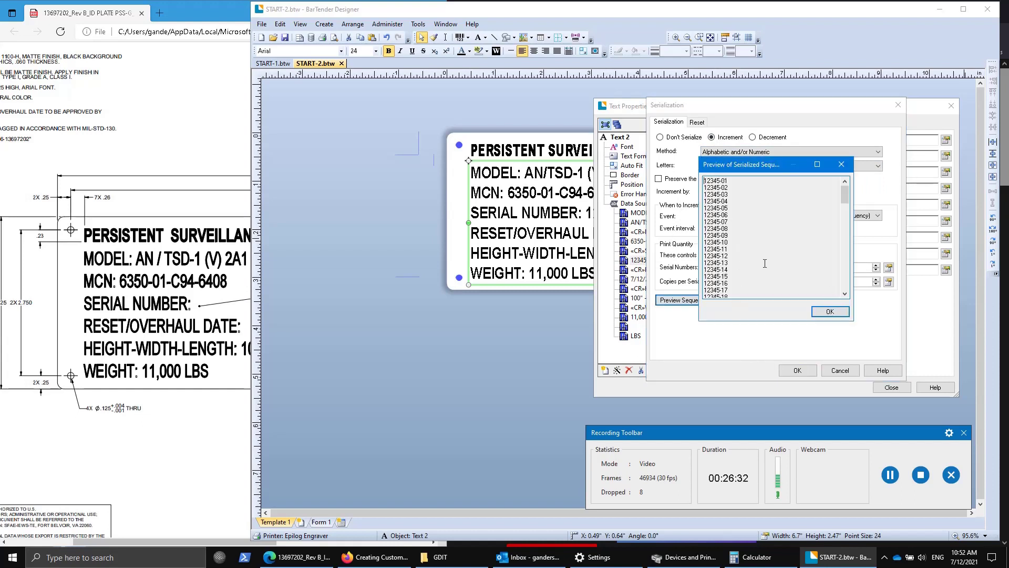
{"action": "left_click", "coordinate": [830, 312]}
{"action": "left_click", "coordinate": [738, 166]}
{"action": "left_click", "coordinate": [740, 168]}
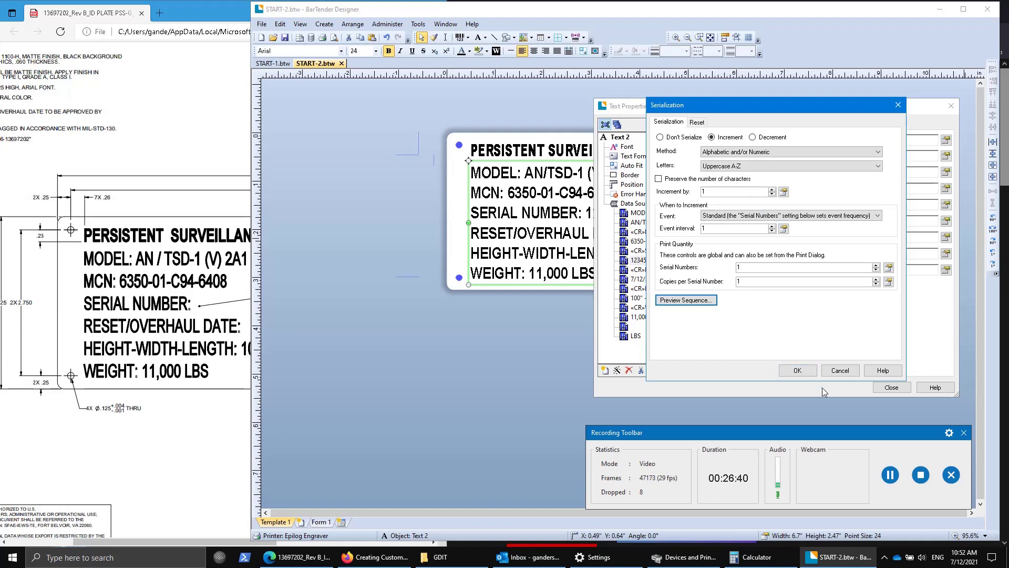
{"action": "left_click", "coordinate": [796, 371]}
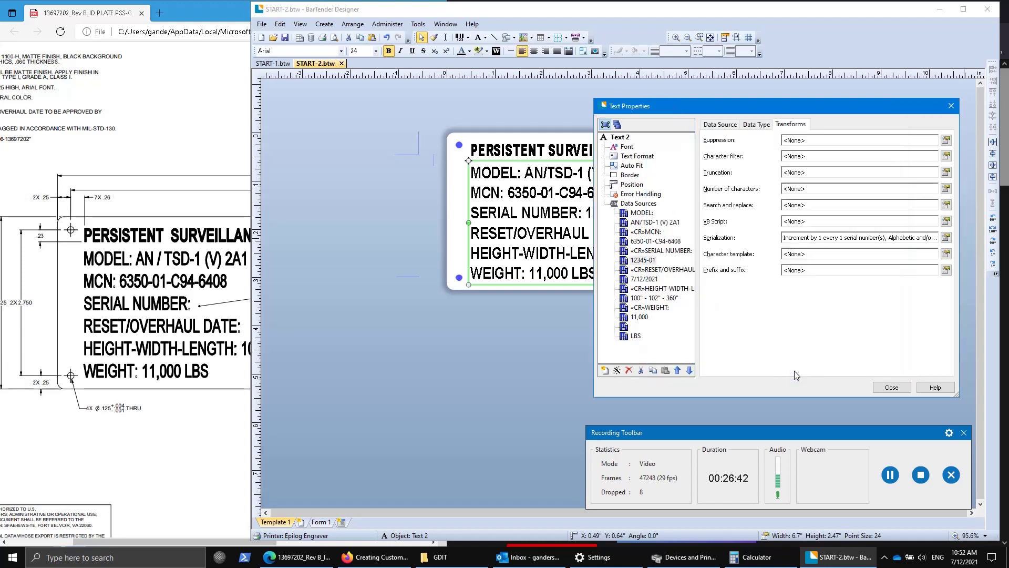
{"action": "left_click", "coordinate": [891, 387]}
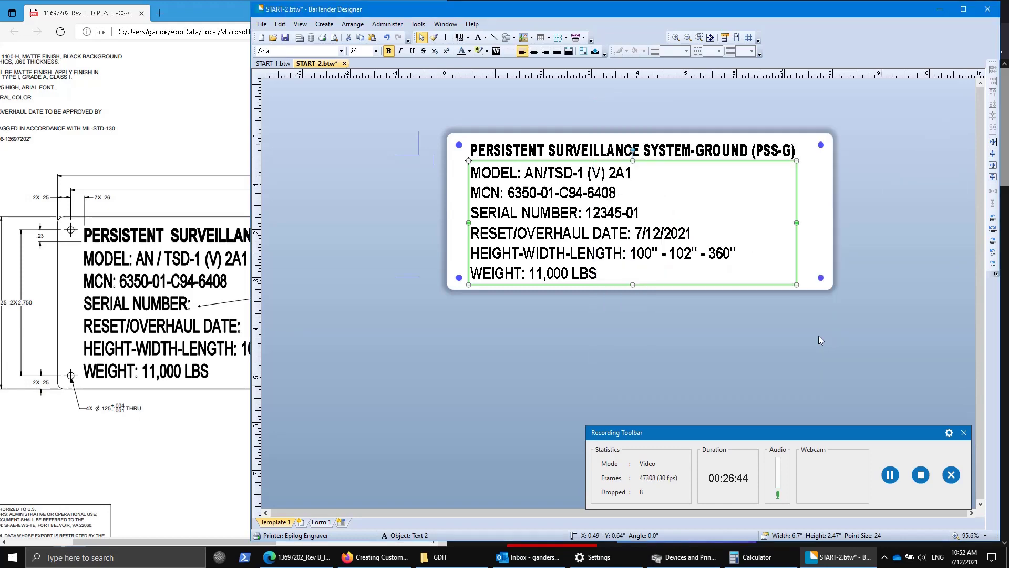
Preview 3 serial numbers, 1 copy each, starting at label position 2.
{"action": "left_click", "coordinate": [323, 38]}
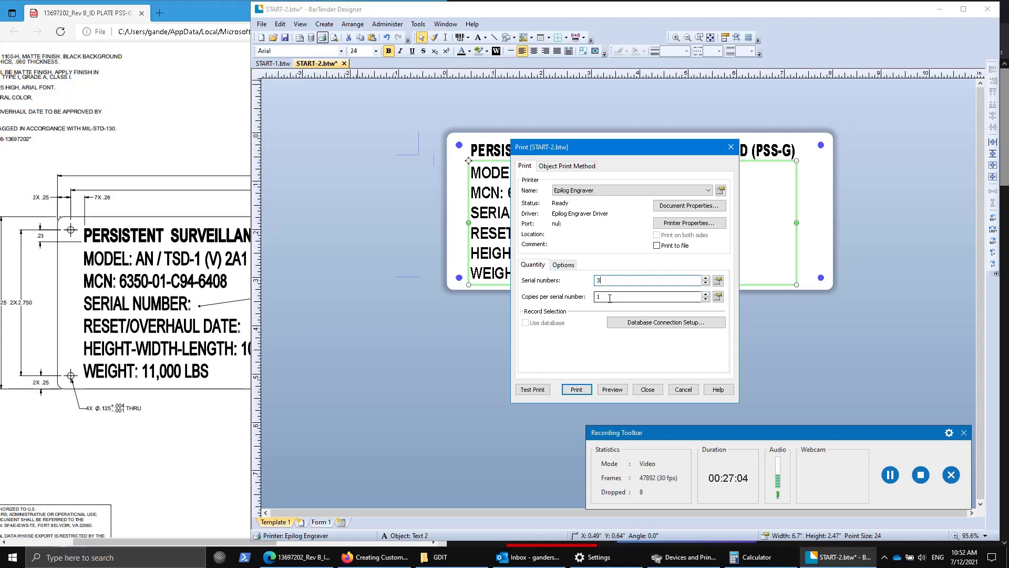
{"action": "left_click", "coordinate": [610, 297]}
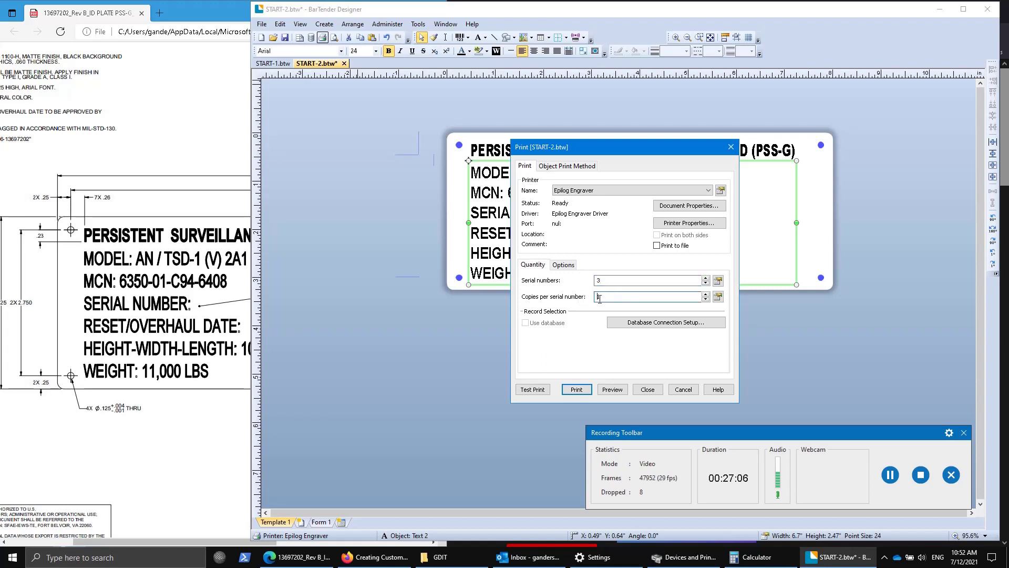
{"action": "left_click", "coordinate": [606, 281]}
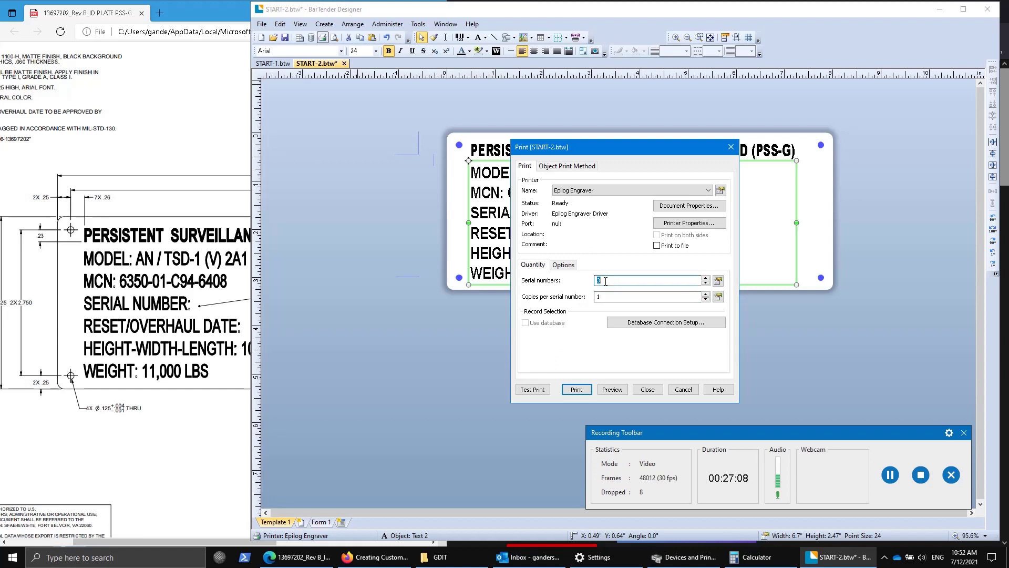
{"action": "left_click", "coordinate": [606, 281]}
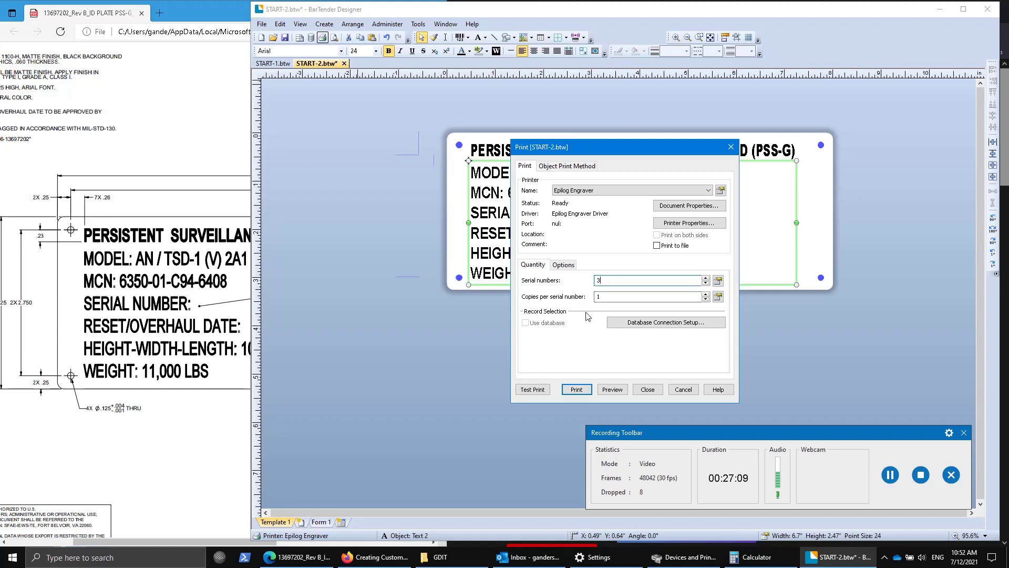
{"action": "left_click", "coordinate": [612, 390]}
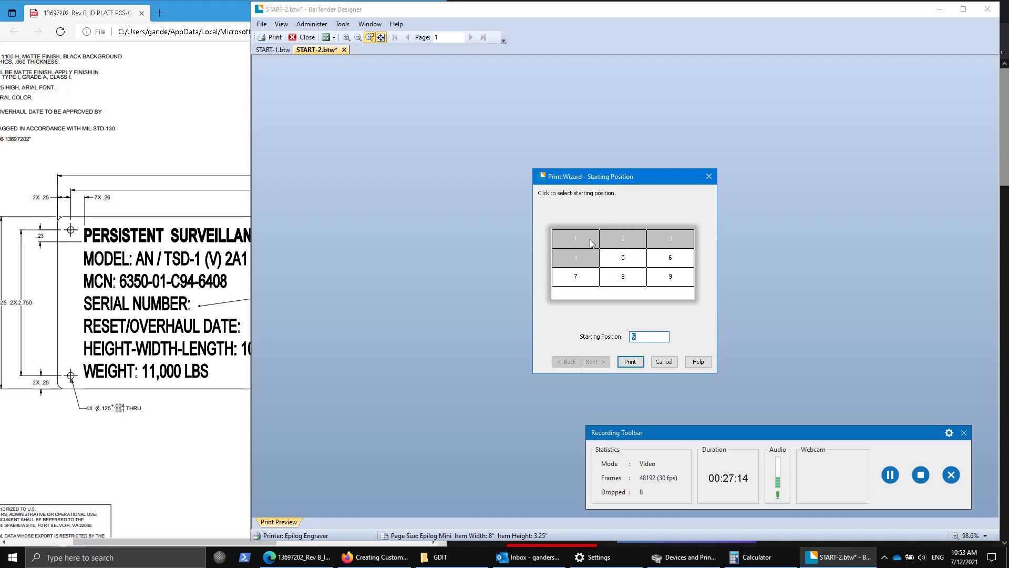
{"action": "left_click", "coordinate": [623, 241]}
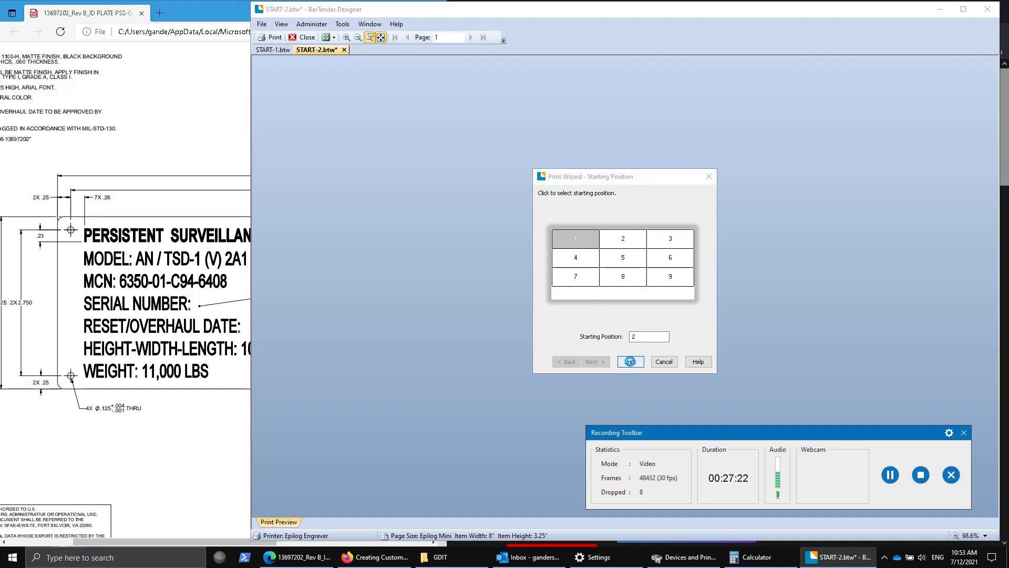
{"action": "left_click", "coordinate": [631, 362]}
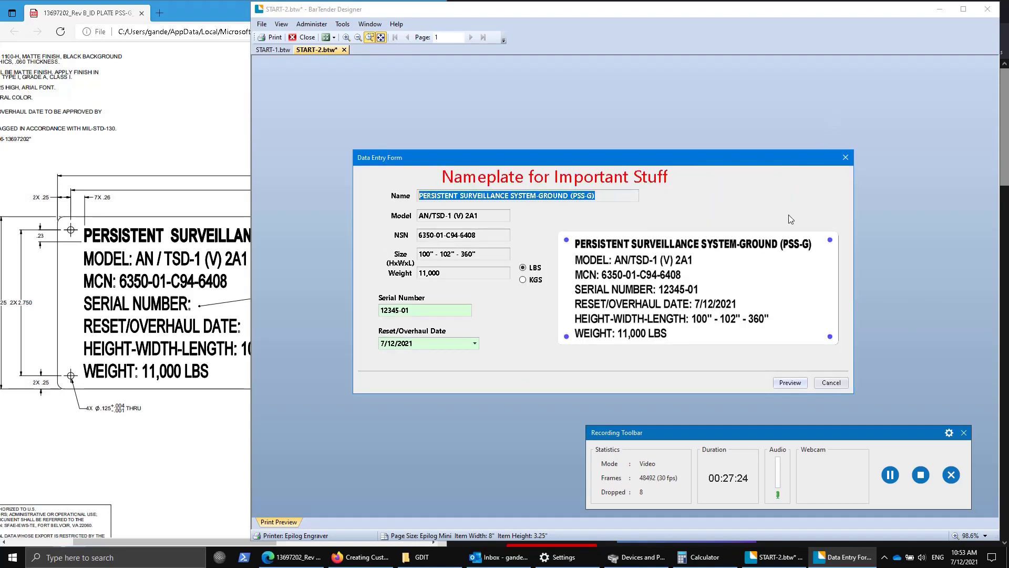
Change the serial number to 12345-45, preview plates 12345-45 to 12345-47, and return to the design.
{"action": "left_click", "coordinate": [427, 312]}
{"action": "key", "text": "BackSpace"}
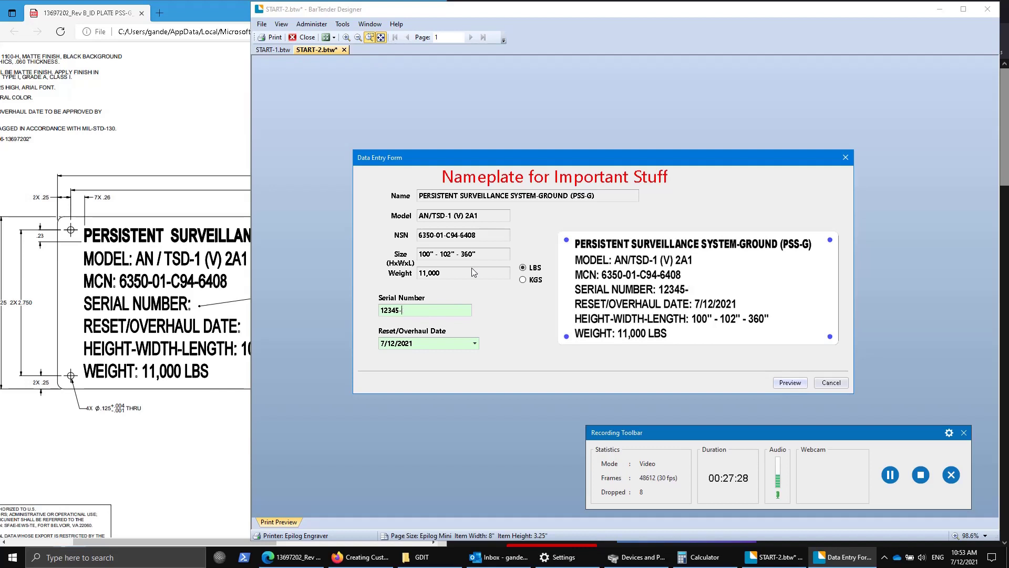
{"action": "type", "text": "45"}
{"action": "left_click", "coordinate": [790, 382]}
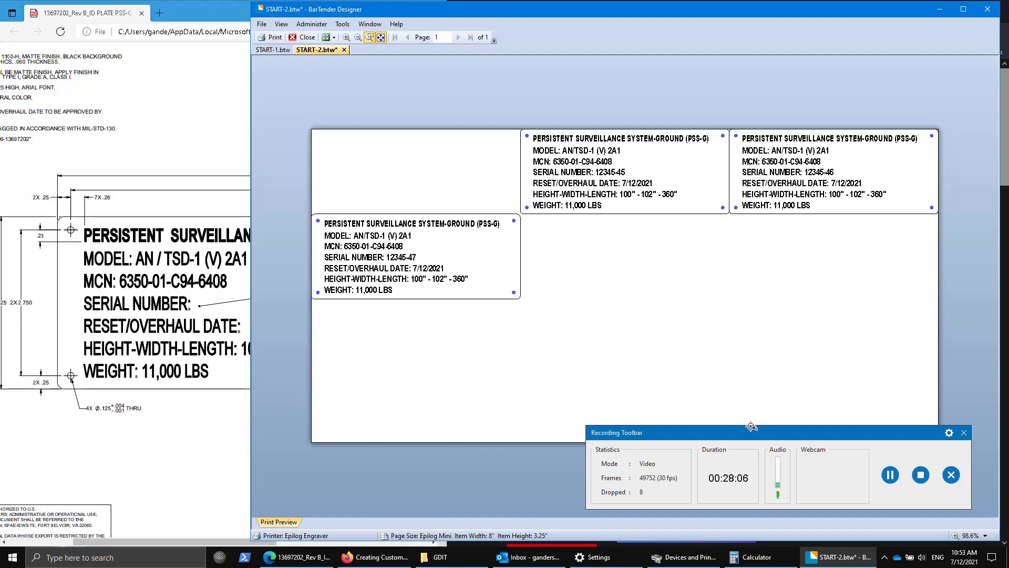
{"action": "left_click", "coordinate": [307, 36]}
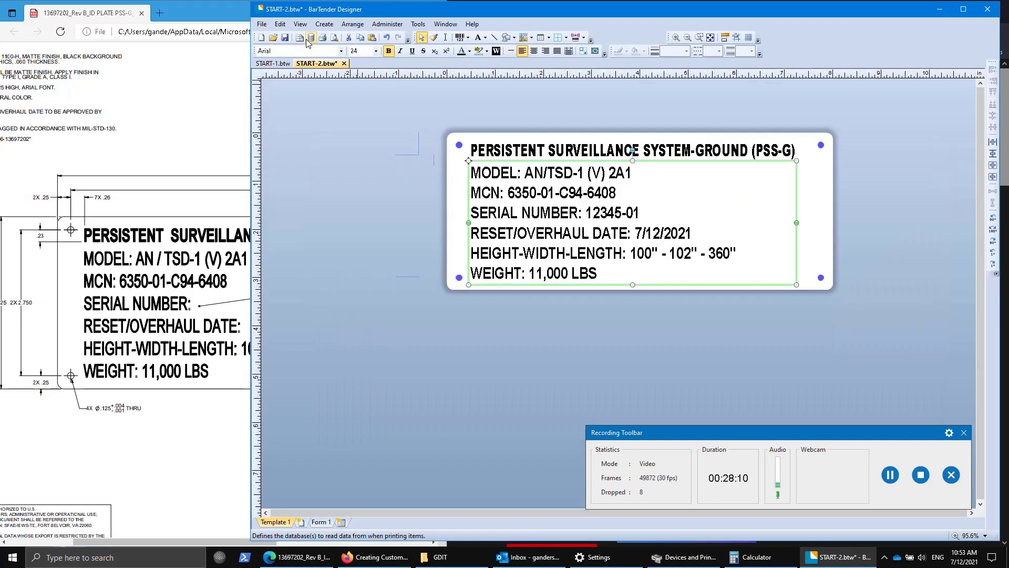
{"action": "left_click", "coordinate": [861, 331]}
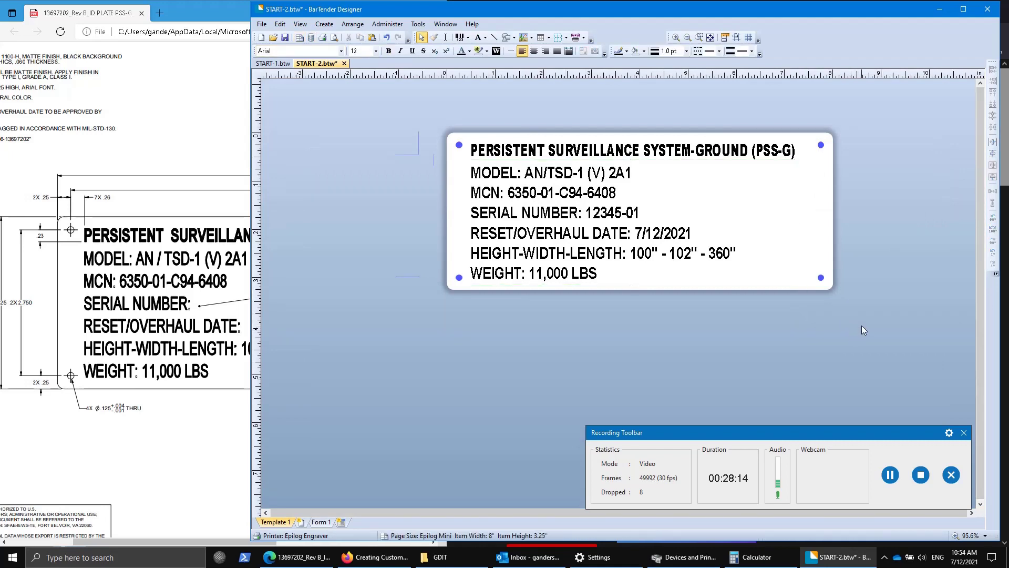